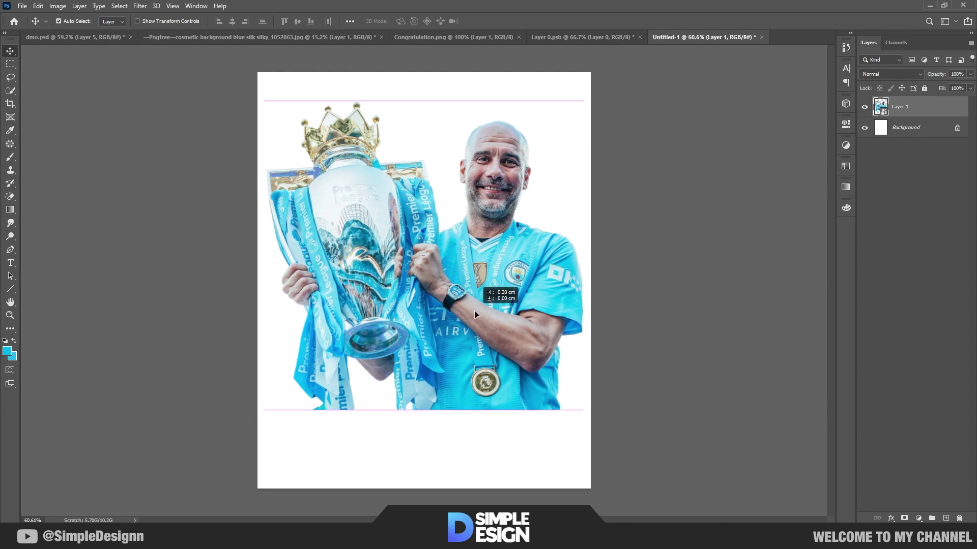
- Bring the stadium cutout into the Untitled-1 poster across the man's lower body, and move the man-and-trophy image slightly up
click(575, 38)
drag(443, 465, 437, 393)
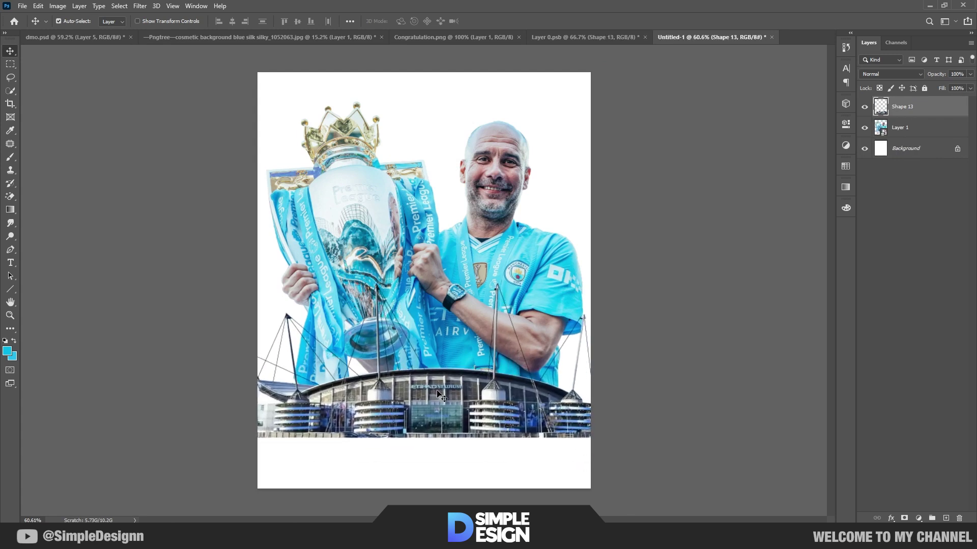
drag(499, 185, 498, 175)
click(239, 325)
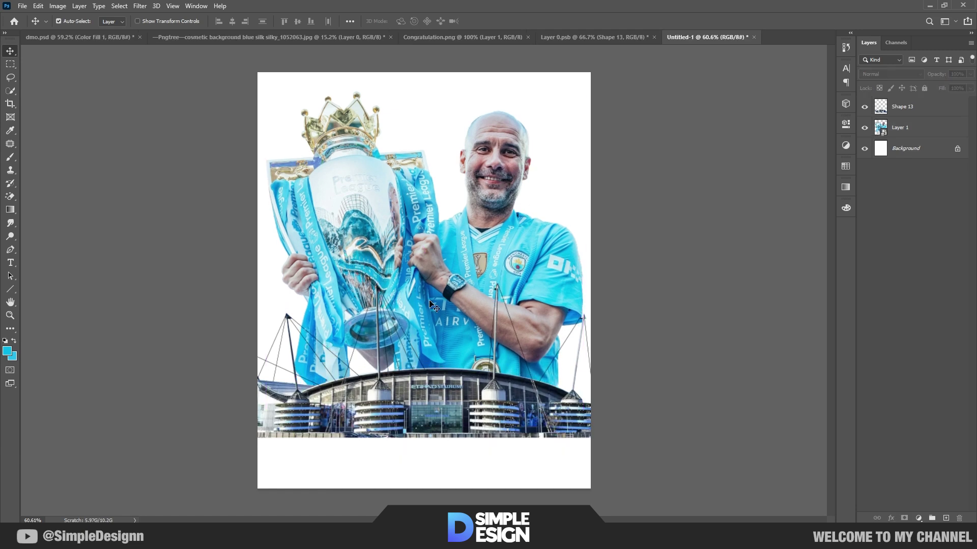
- Add a solid color fill layer with color 0689c9 and place it just above the Background layer
click(917, 519)
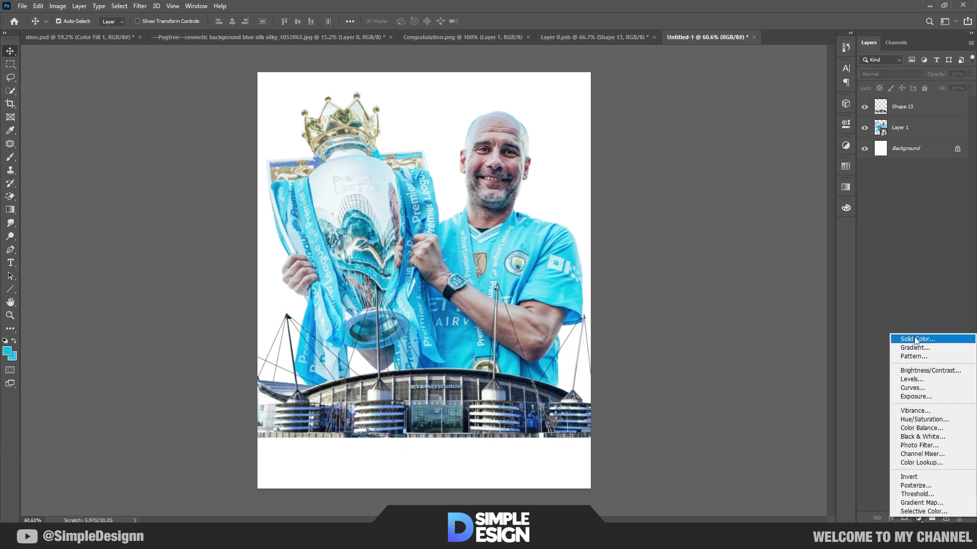
click(918, 340)
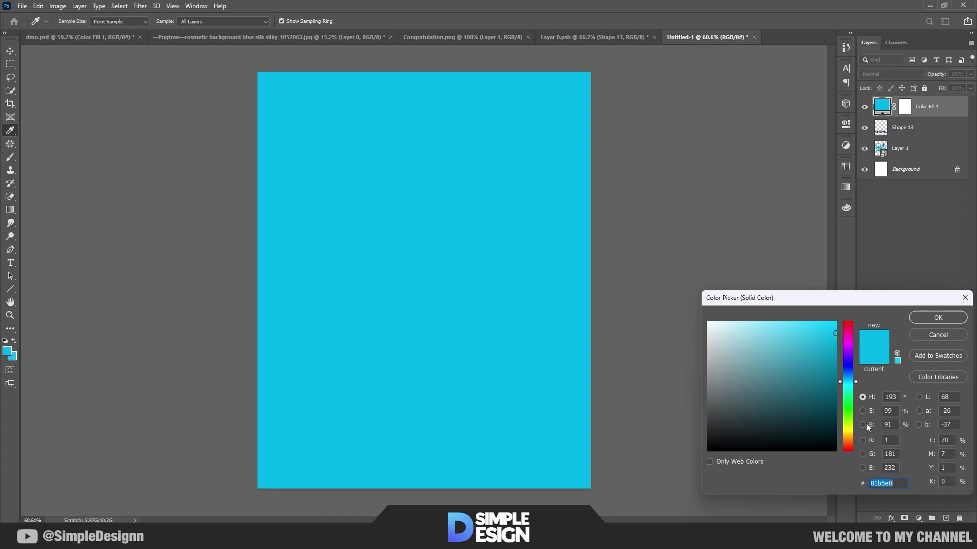
text(0689c9)
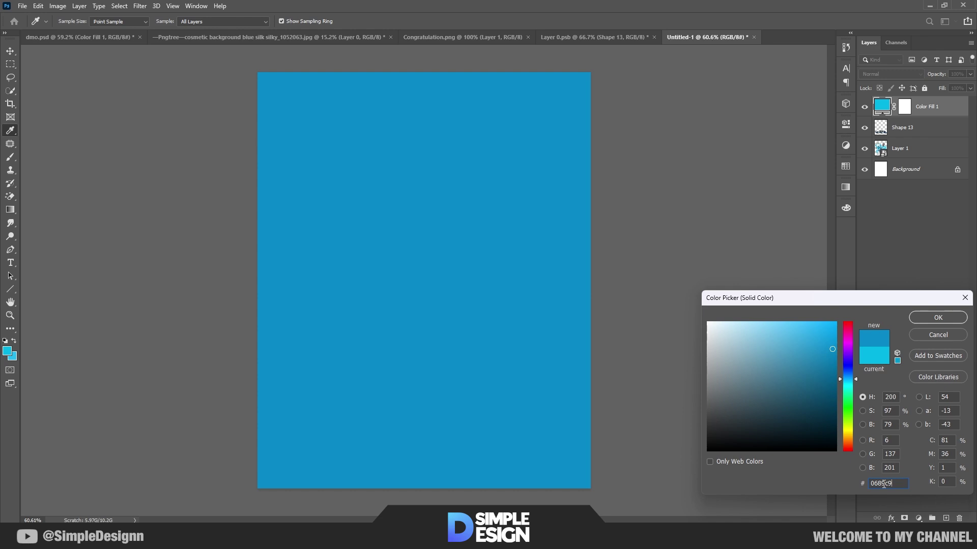
click(932, 323)
drag(937, 109, 929, 158)
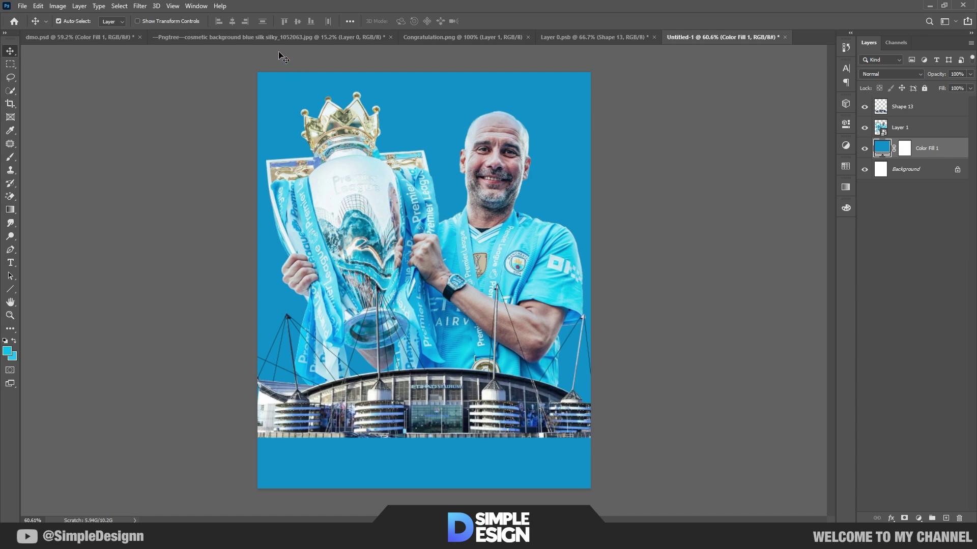
- Bring the blue silk texture into the poster above the color fill layer and convert it to a smart object
click(268, 38)
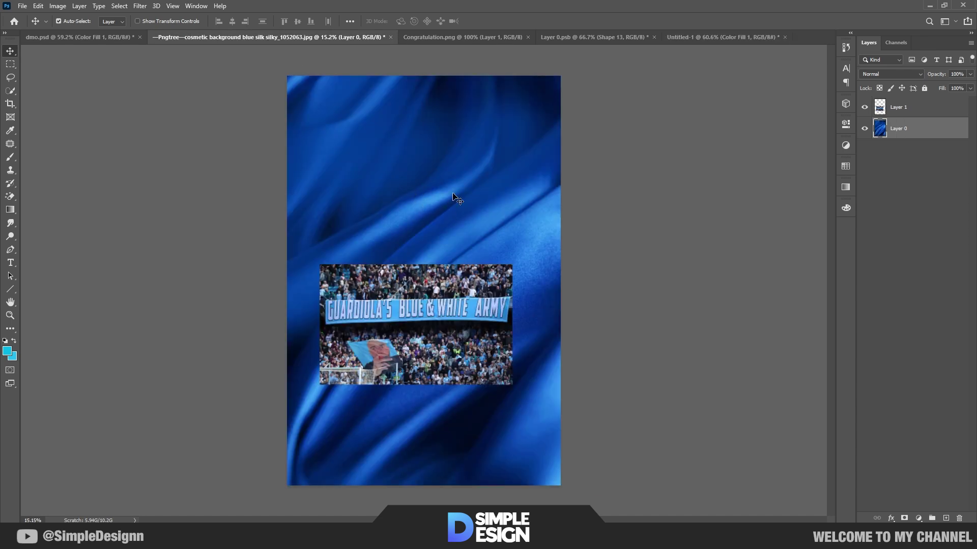
drag(454, 197, 478, 266)
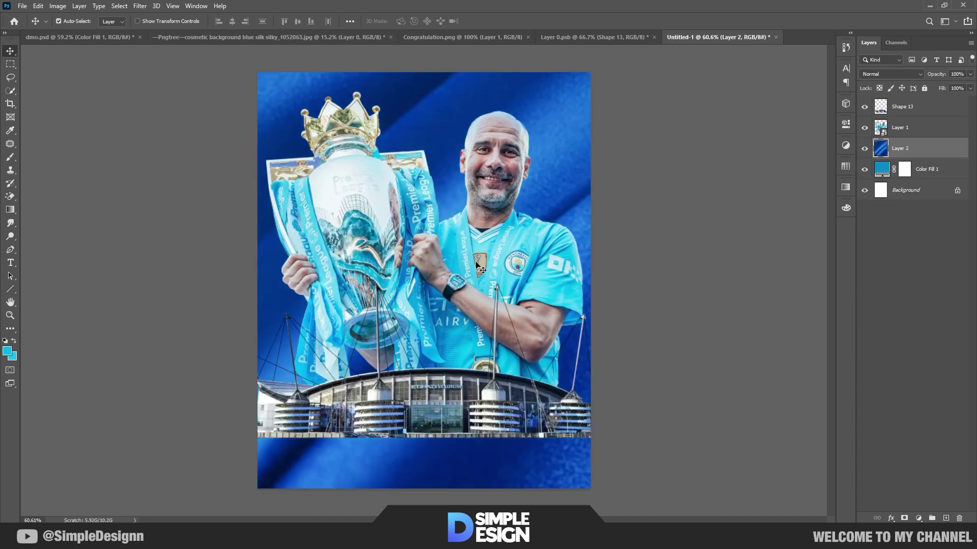
right_click(905, 152)
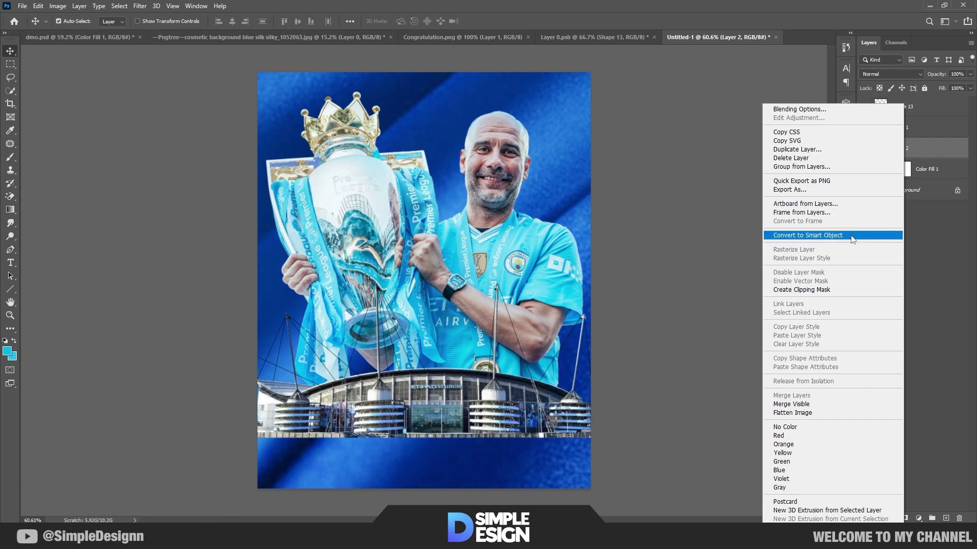
click(814, 237)
- Scale the blue silk layer down to about 32% so that it just covers the poster's width
key(ctrl+t)
key(ctrl+0)
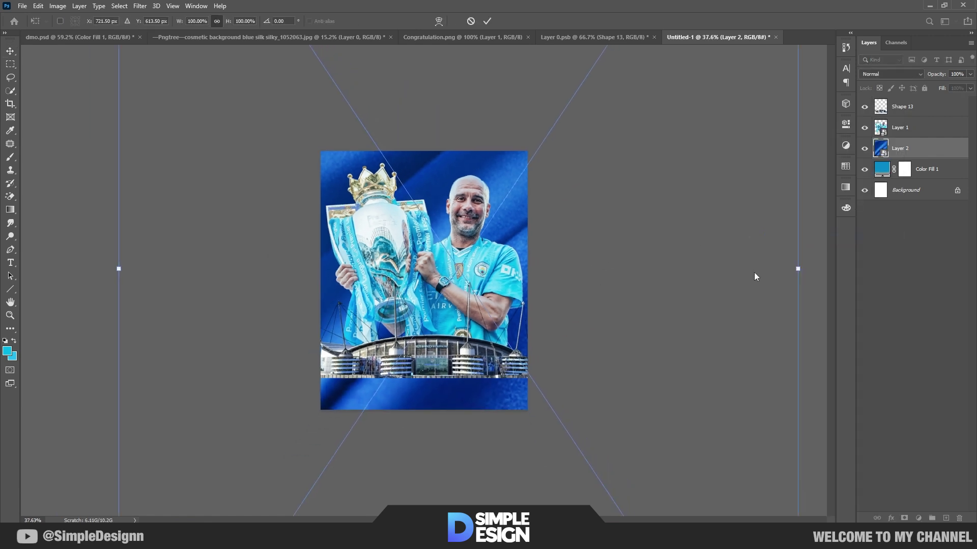
drag(797, 268, 533, 269)
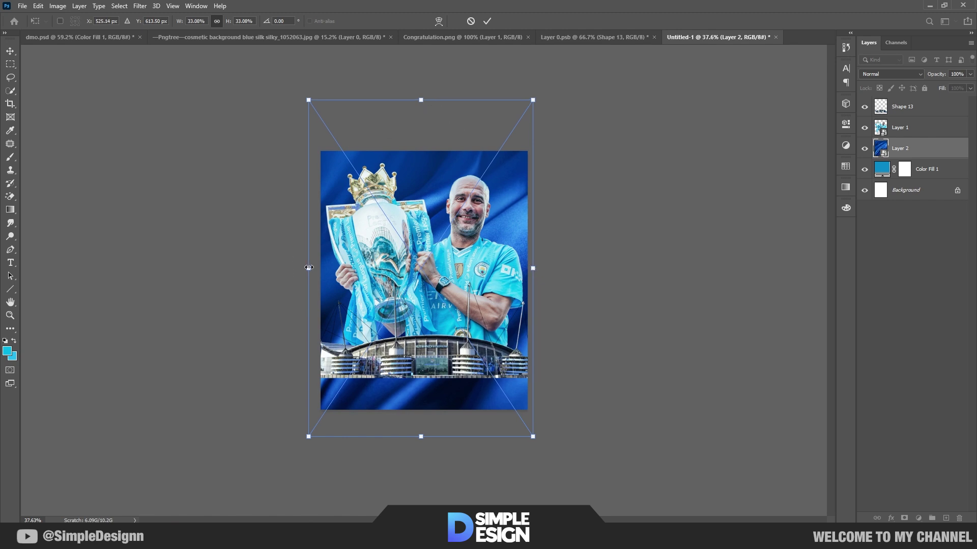
drag(308, 268, 315, 266)
key(Return)
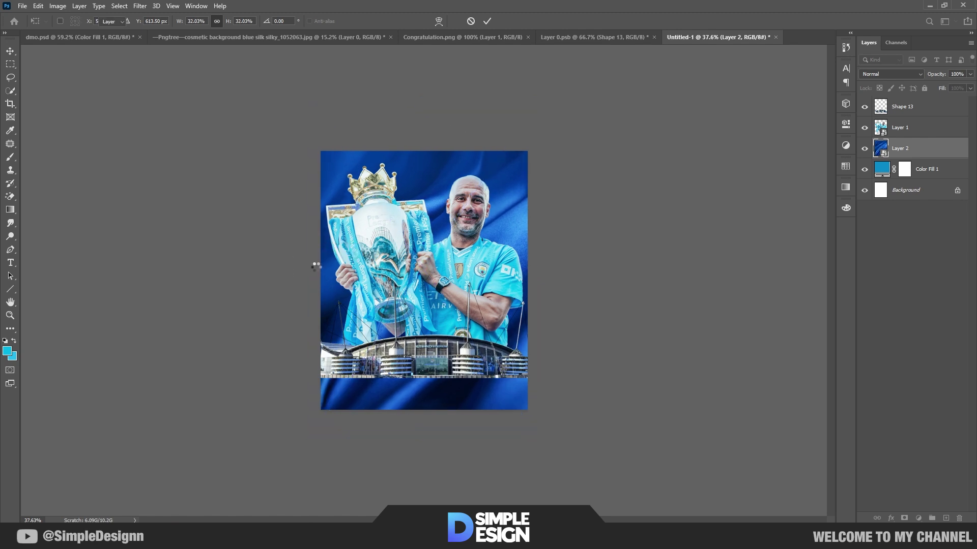
scroll(320, 270, up, 2)
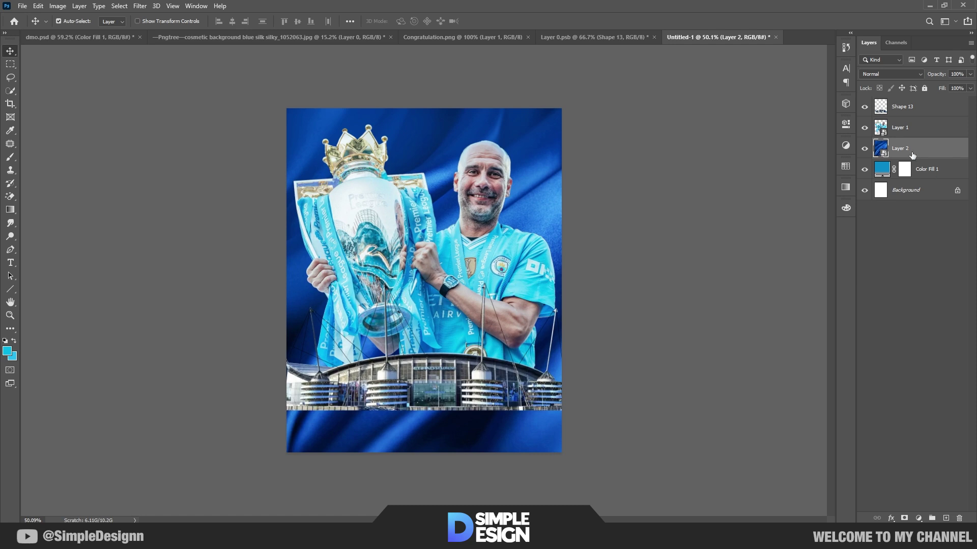
- Try the Overlay and Screen blend modes on the blue silk layer
click(889, 75)
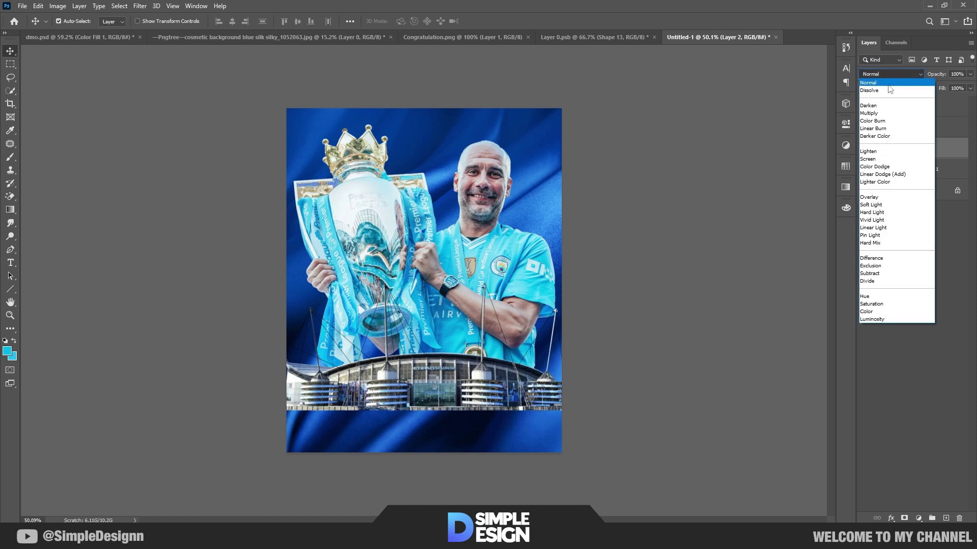
click(882, 198)
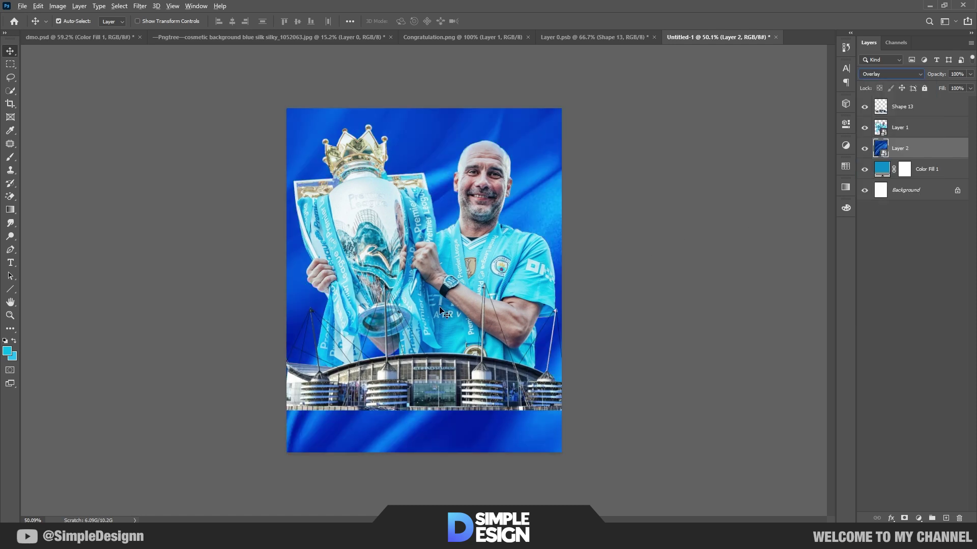
click(870, 75)
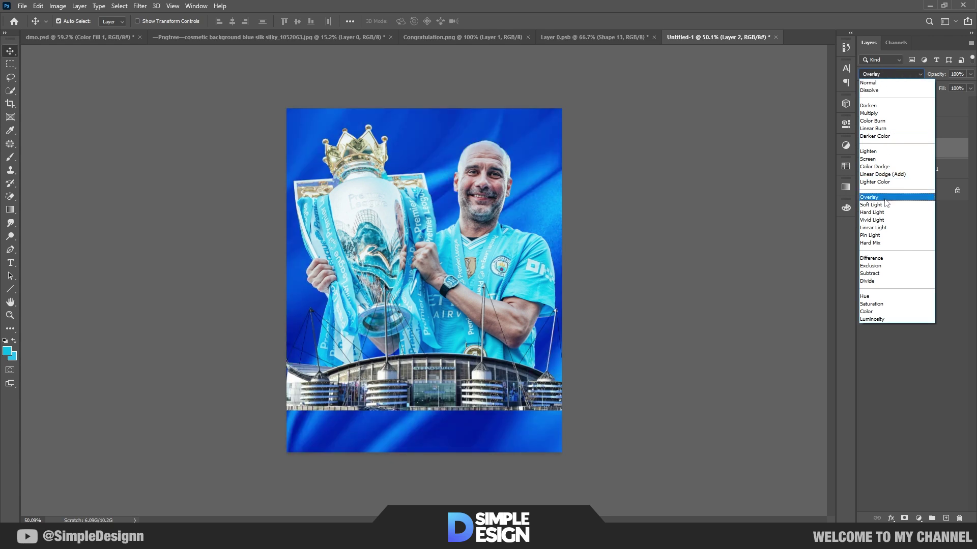
click(885, 161)
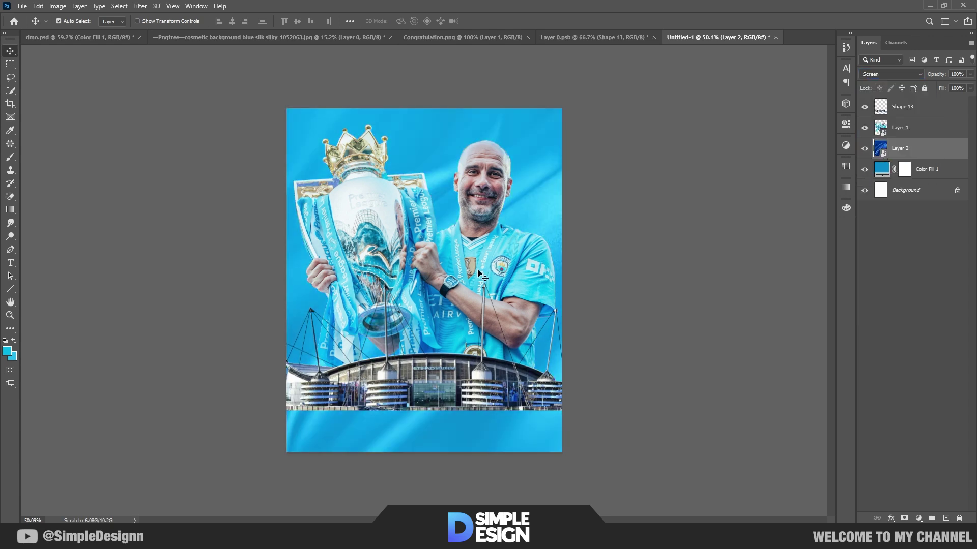
scroll(478, 275, up, 2)
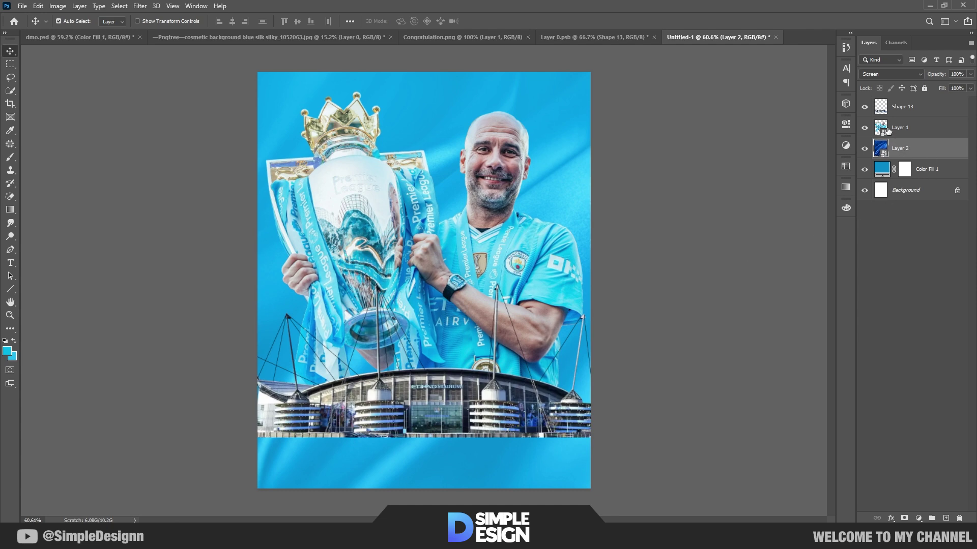
- Convert the stadium layer Shape 13 to a smart object and add a layer mask to it
click(906, 107)
right_click(906, 108)
click(849, 233)
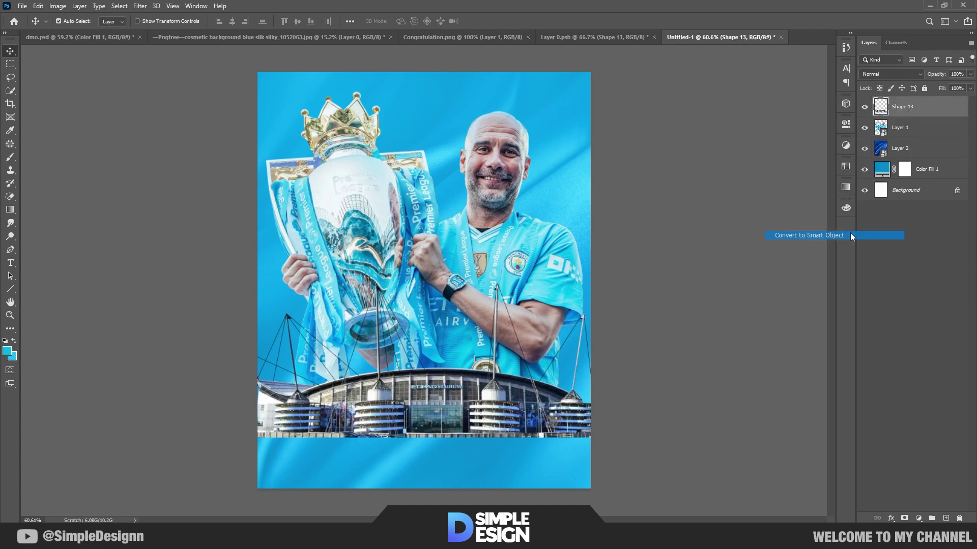
click(904, 515)
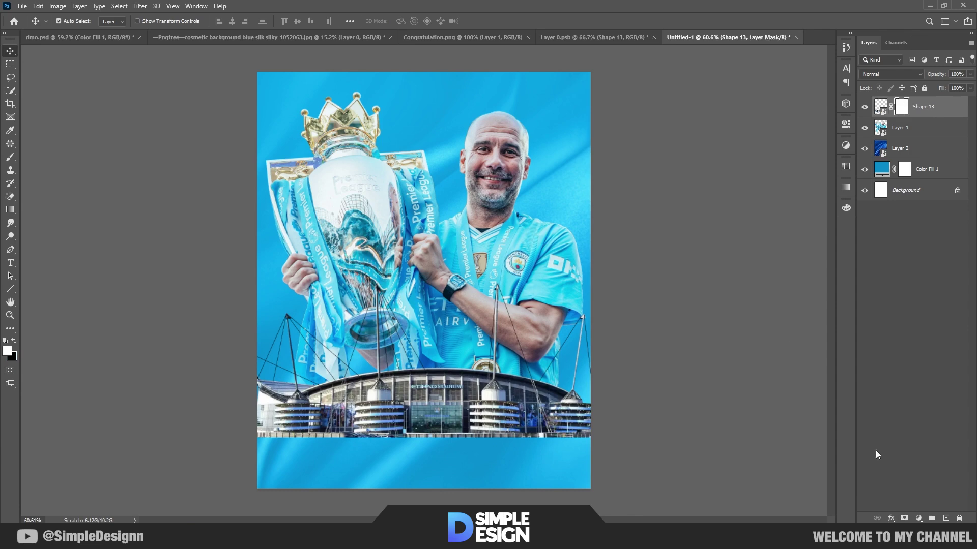
- Paint black with a soft brush on the stadium's layer mask to fade its lower edge into the background
key(d)
key(b)
drag(431, 375, 284, 370)
key(x)
drag(413, 416, 375, 416)
mouse_move(285, 446)
mouse_down()
mouse_move(300, 446)
mouse_move(283, 476)
mouse_move(316, 459)
mouse_move(295, 455)
mouse_move(639, 455)
mouse_move(443, 461)
mouse_move(606, 442)
mouse_move(416, 460)
mouse_up()
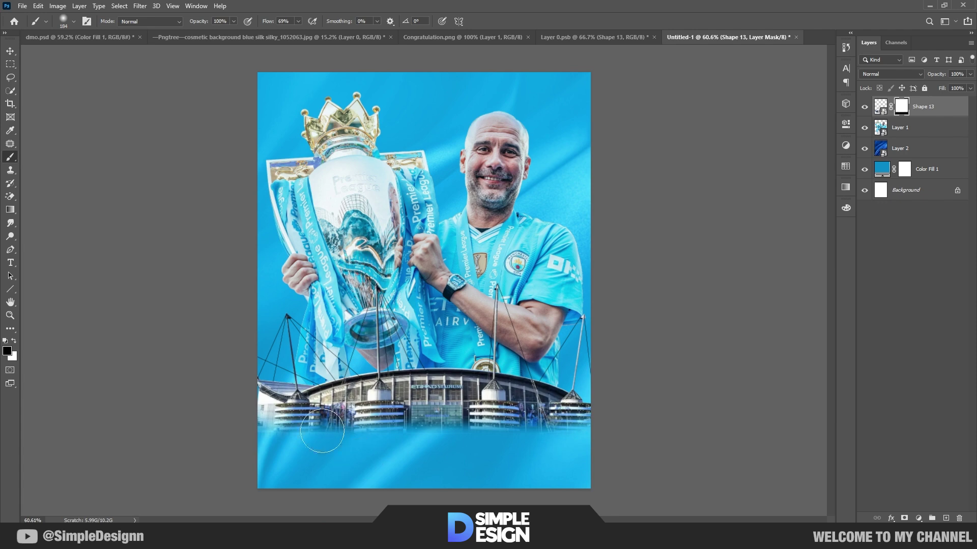
key(v)
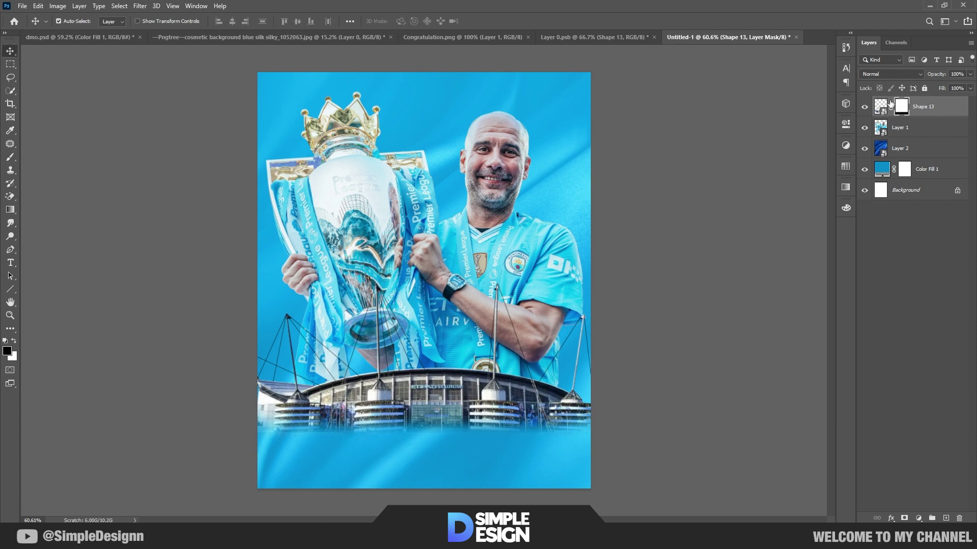
- Clip a Hue/Saturation adjustment to the stadium layer and colorize it blue, with hue near 204 and saturation about 86
click(918, 518)
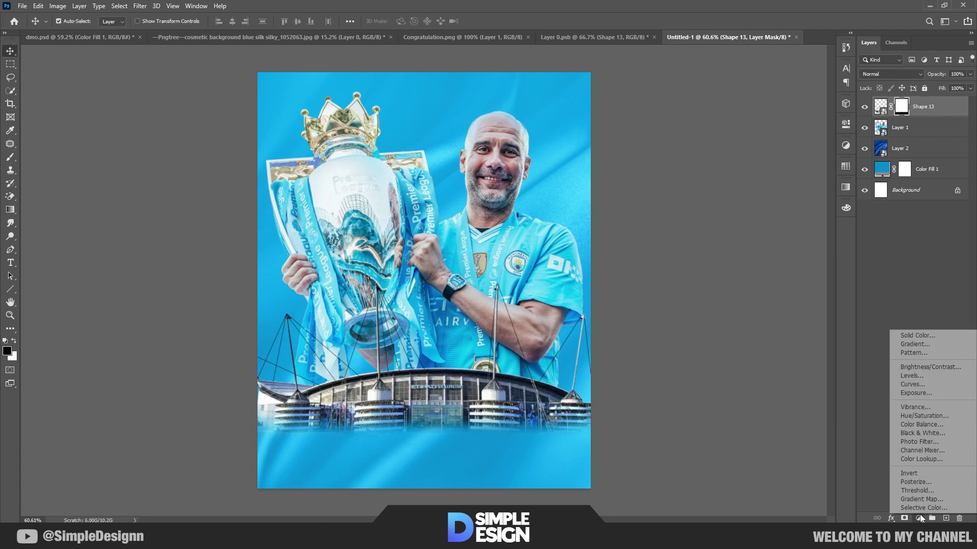
click(920, 414)
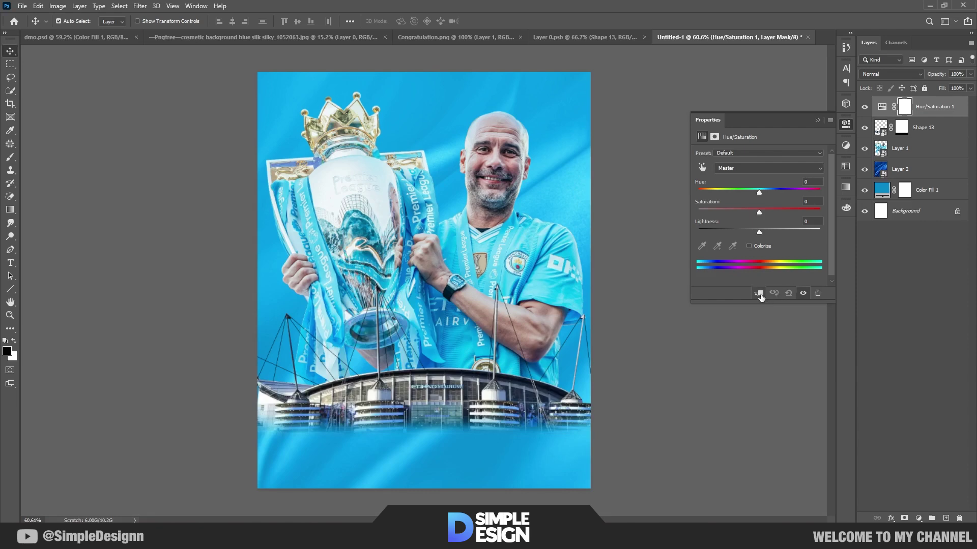
click(758, 293)
click(749, 246)
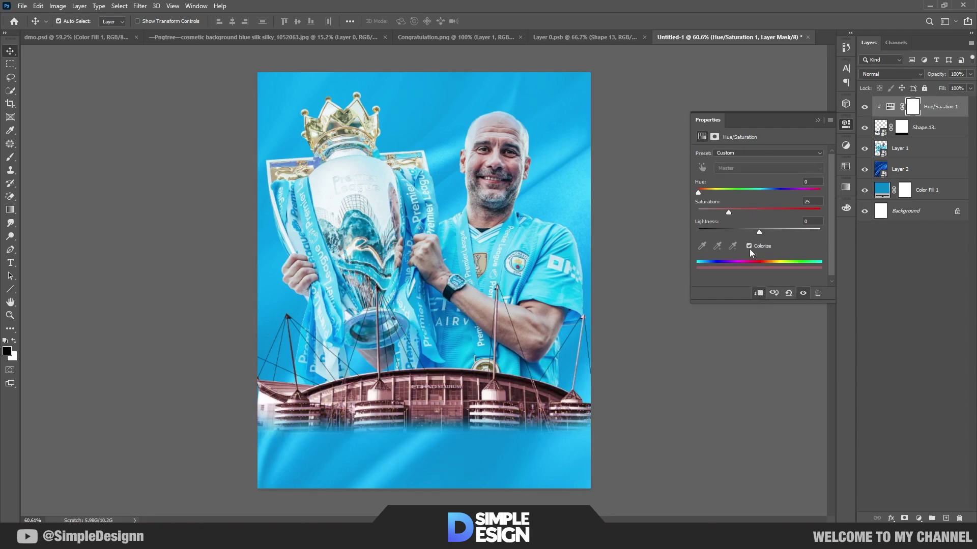
drag(715, 192, 767, 193)
click(774, 209)
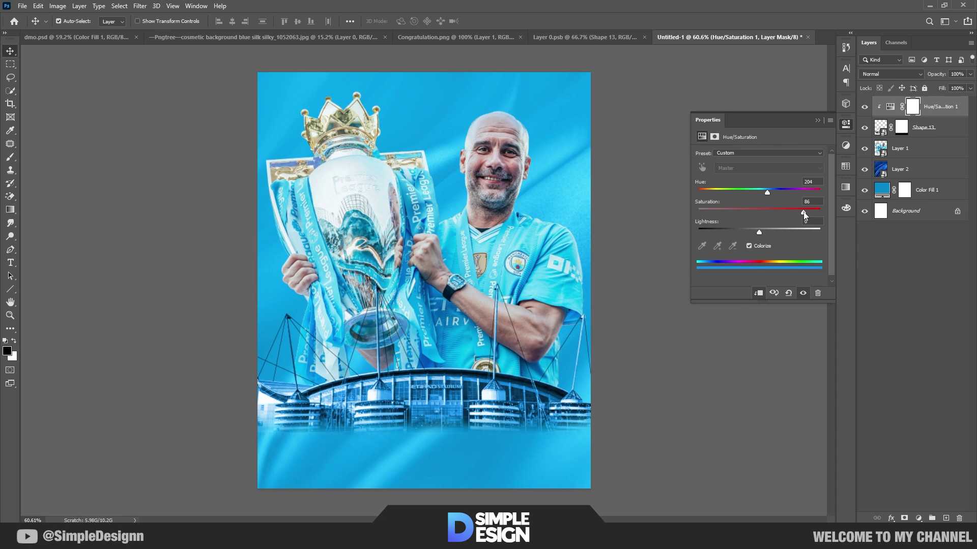
drag(768, 191, 768, 196)
click(818, 120)
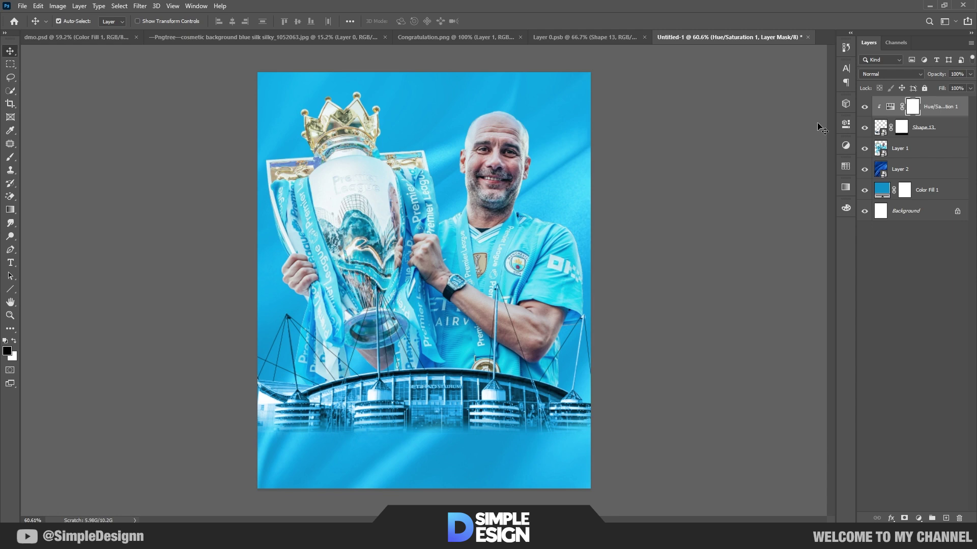
- Group the stadium layer with its Hue/Saturation adjustment and name the group "stadium"
ctrl+click(955, 127)
key(ctrl+g)
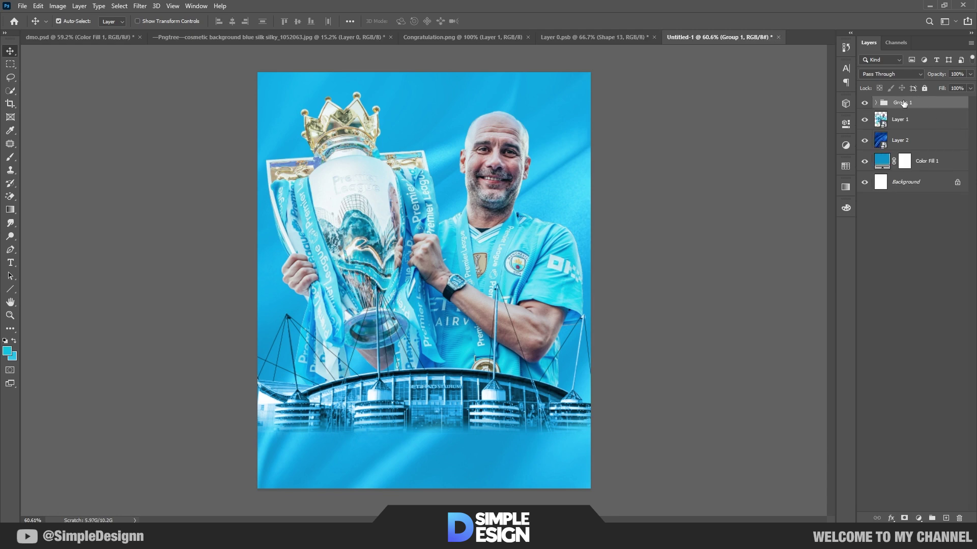
double_click(902, 103)
text(stadium)
key(Return)
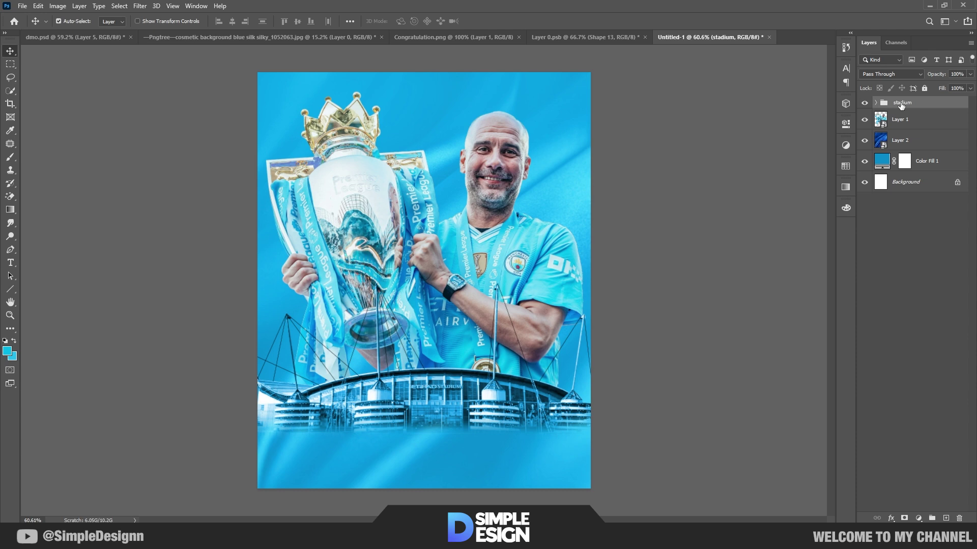
- Set the blend mode of the blue silk layer, Layer 2, to Soft Light
click(900, 142)
click(890, 75)
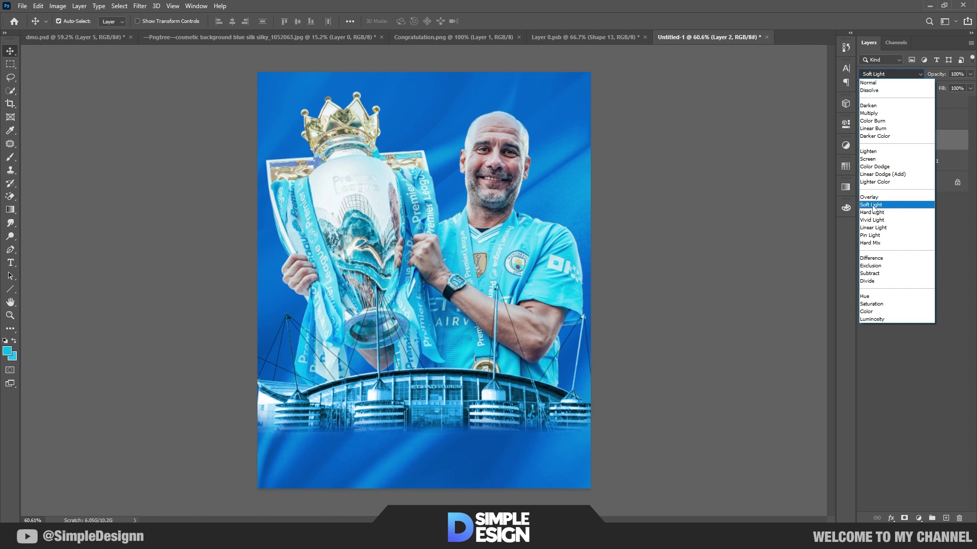
click(872, 206)
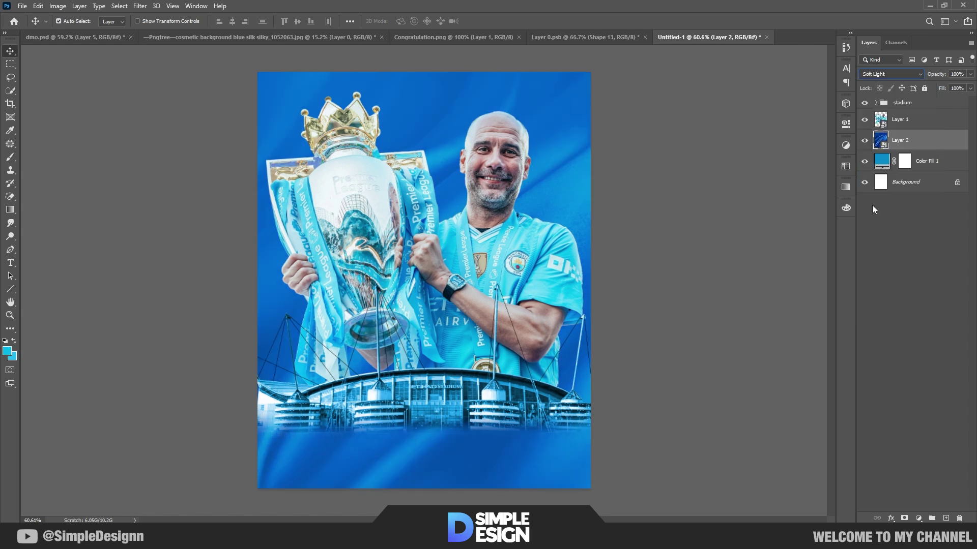
- Bring the crowd photo into the poster directly above the blue silk layer and convert it to a smart object
click(228, 34)
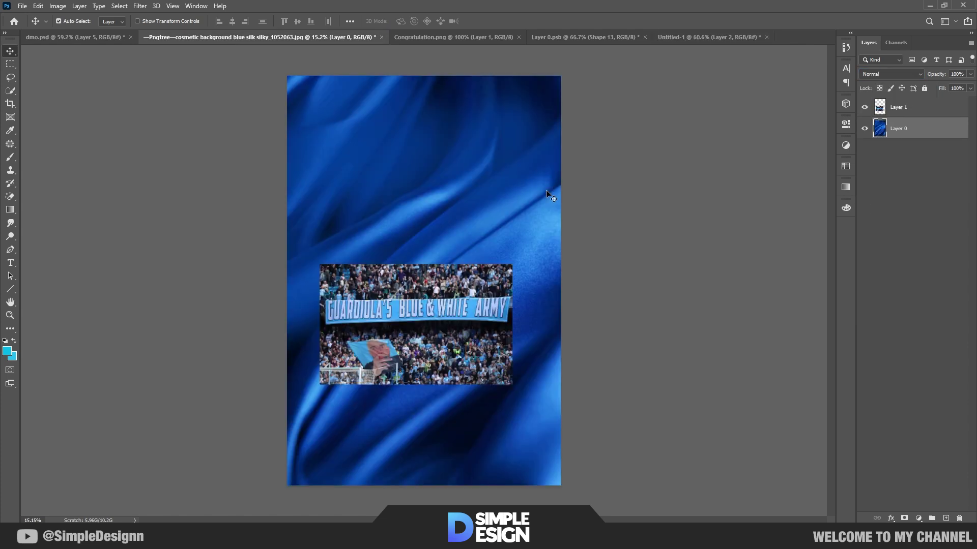
mouse_move(418, 295)
mouse_down()
mouse_move(673, 37)
mouse_move(426, 286)
mouse_up()
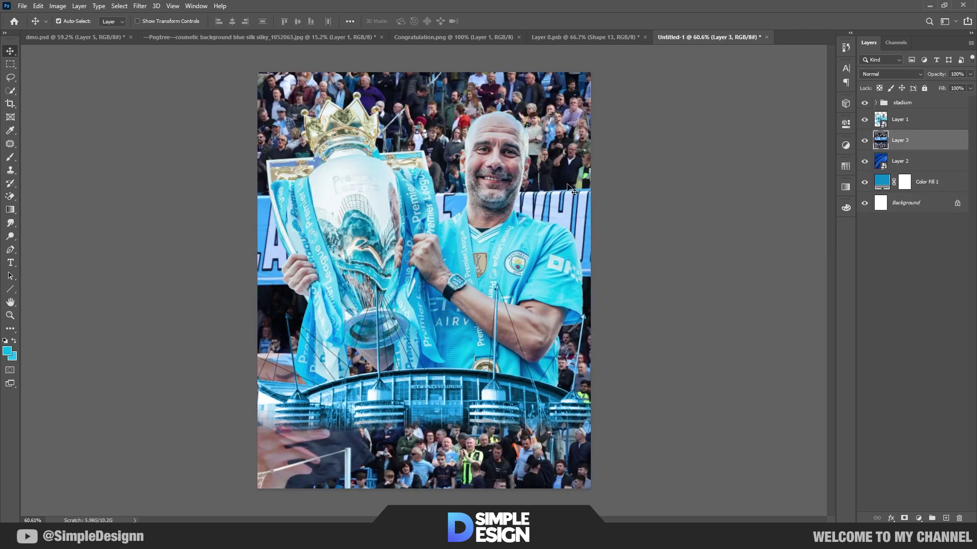
right_click(906, 139)
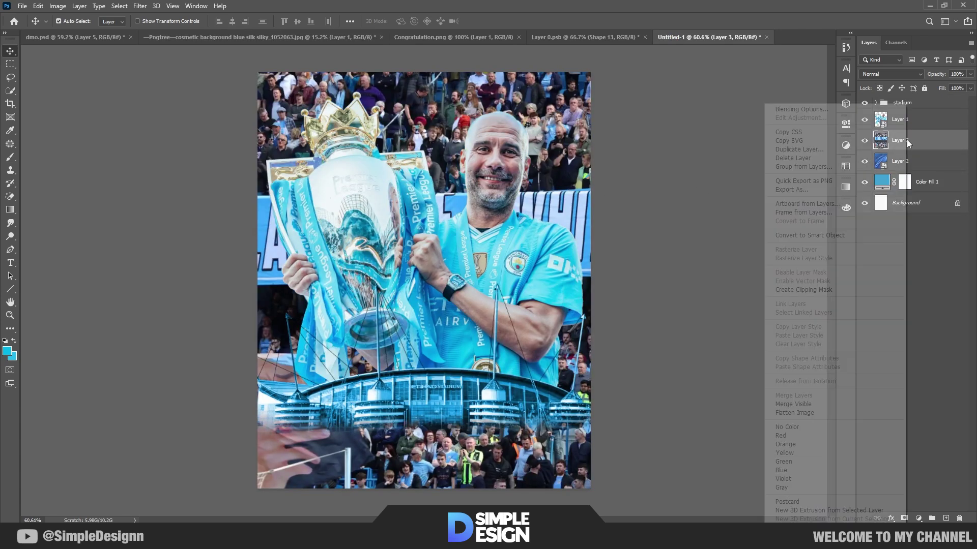
click(809, 235)
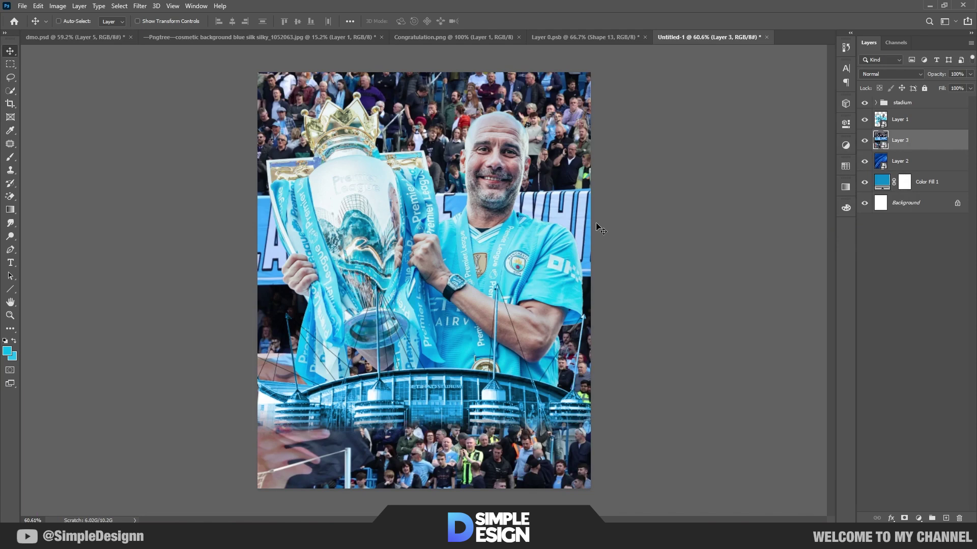
- Scale the crowd photo down to about 68% and move it up to fill the background behind the manager
key(ctrl+t)
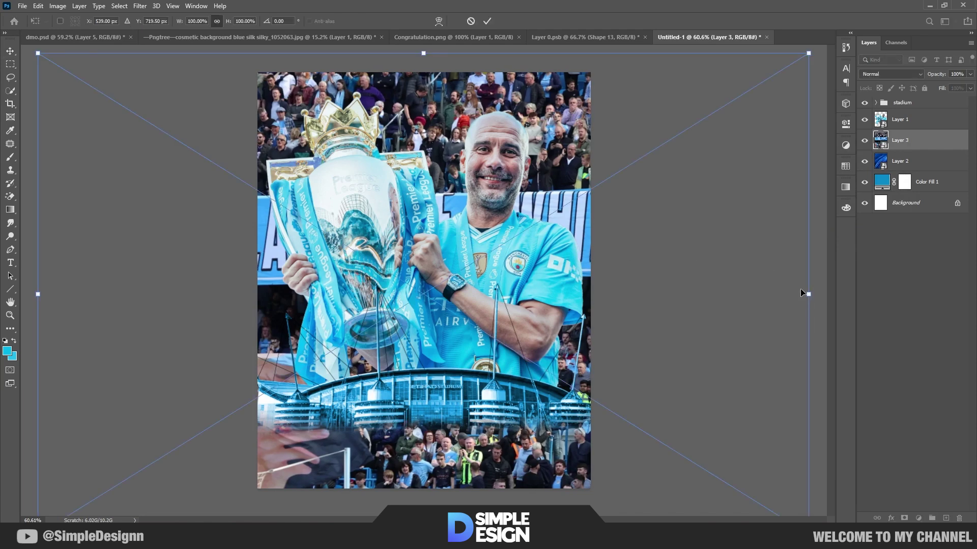
drag(803, 295, 685, 294)
drag(559, 339, 561, 280)
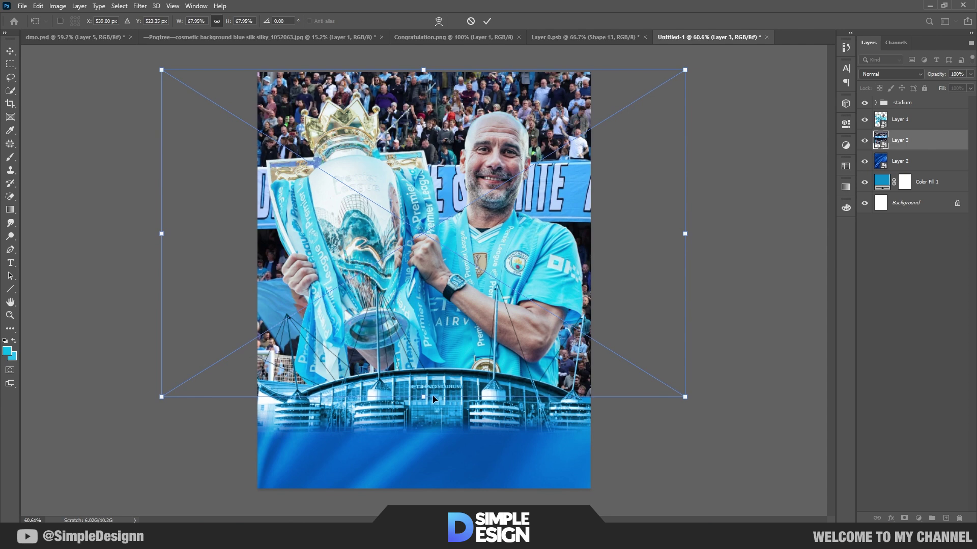
drag(424, 397, 428, 404)
key(Return)
key(ctrl+plus)
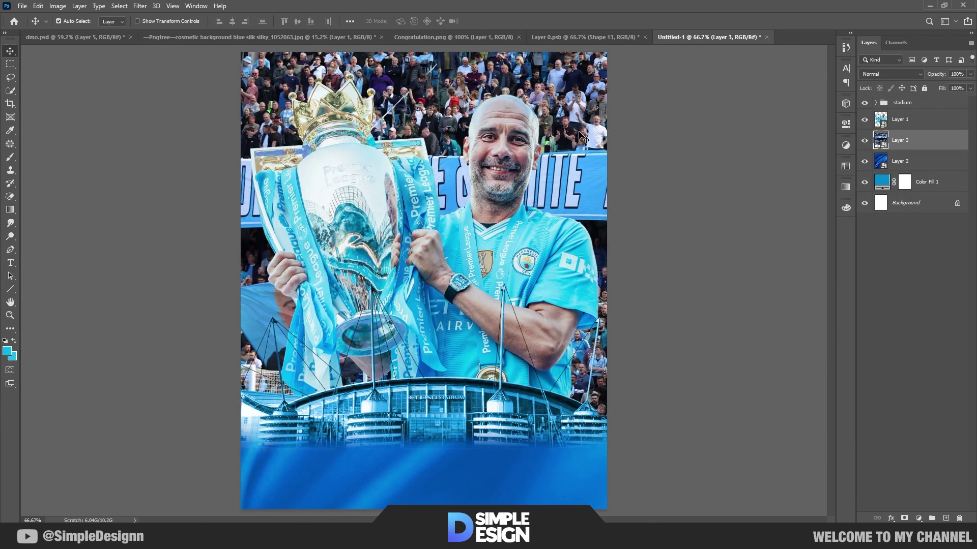
- Clip a Hue/Saturation adjustment to the crowd layer and colorize it blue with hue 204 and saturation 88
click(918, 518)
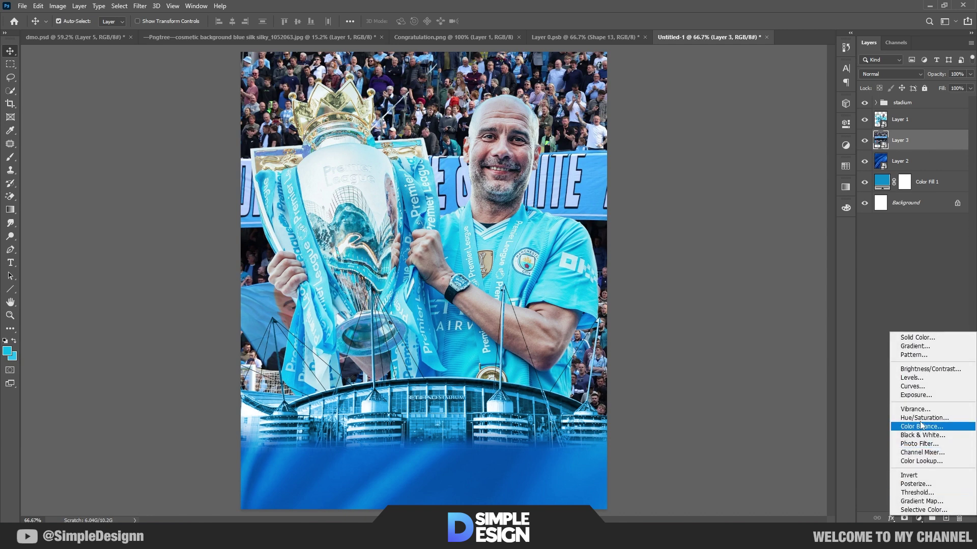
click(920, 422)
click(758, 293)
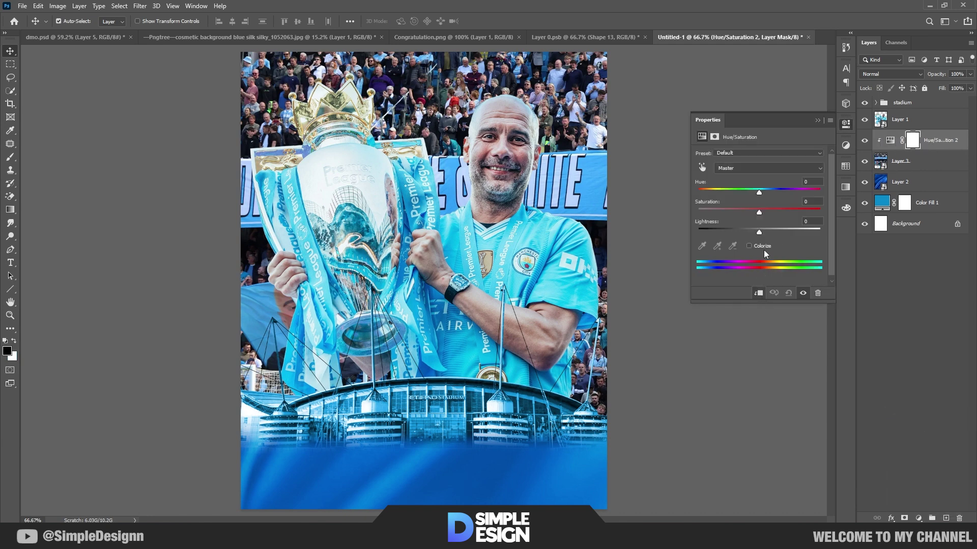
click(750, 246)
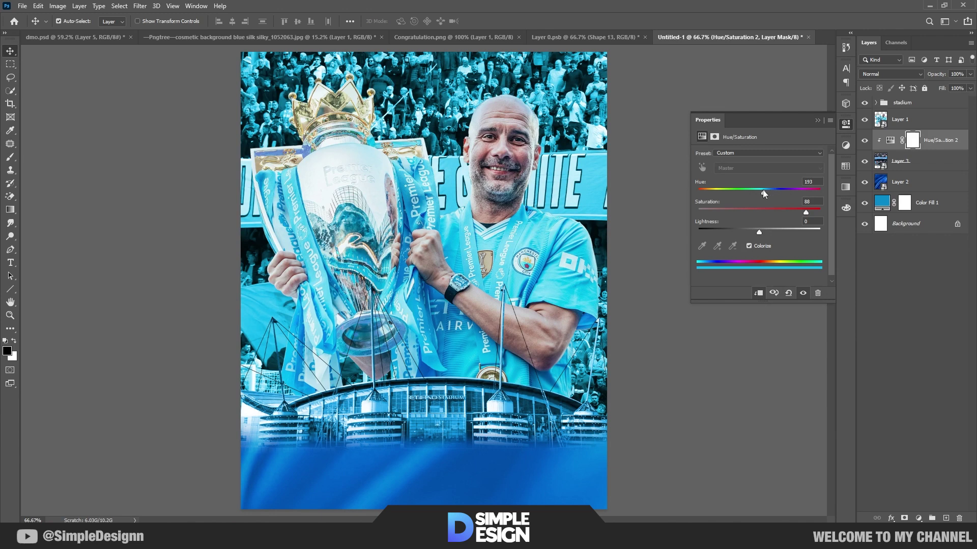
drag(764, 191, 767, 190)
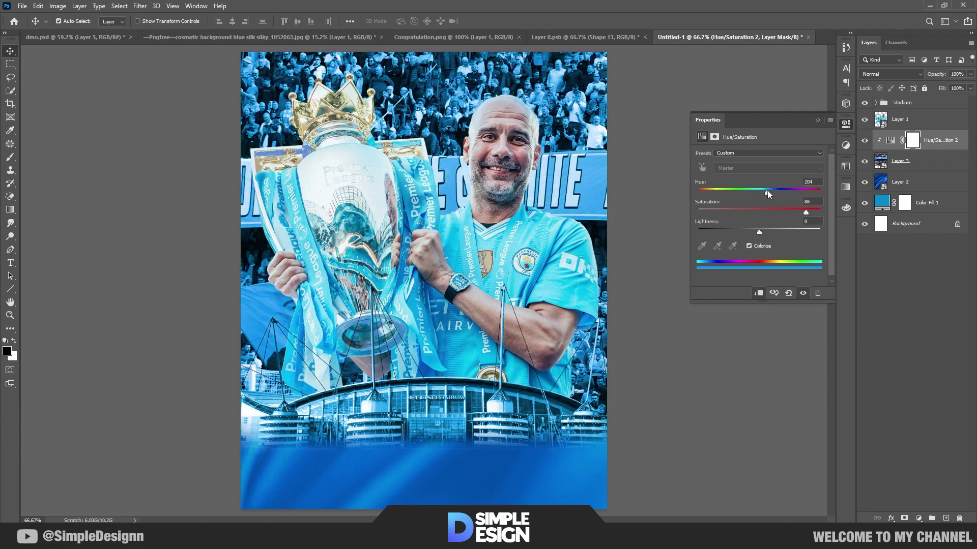
click(817, 121)
scroll(608, 284, down, 1)
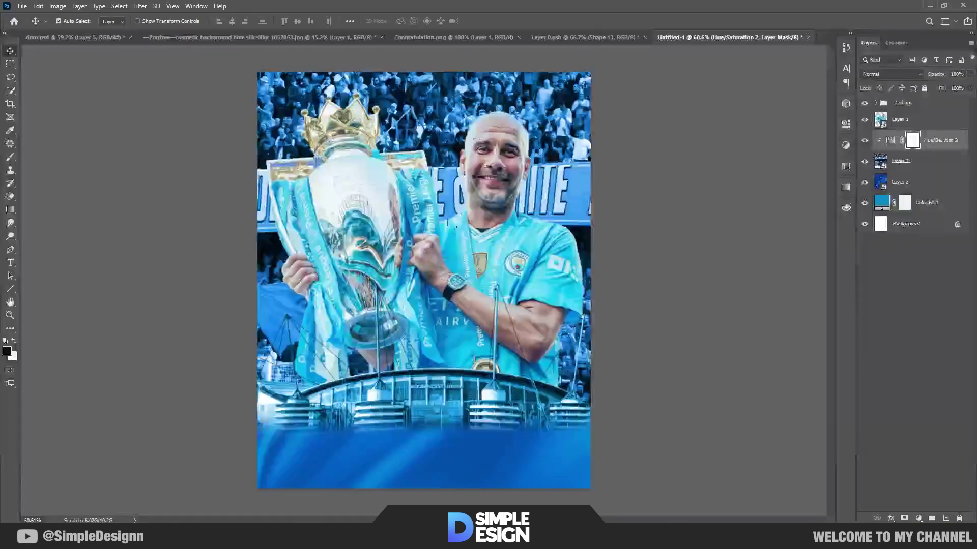
- Apply a Gaussian Blur with a 5.6-pixel radius to the crowd layer and lower its opacity to 39%
click(577, 163)
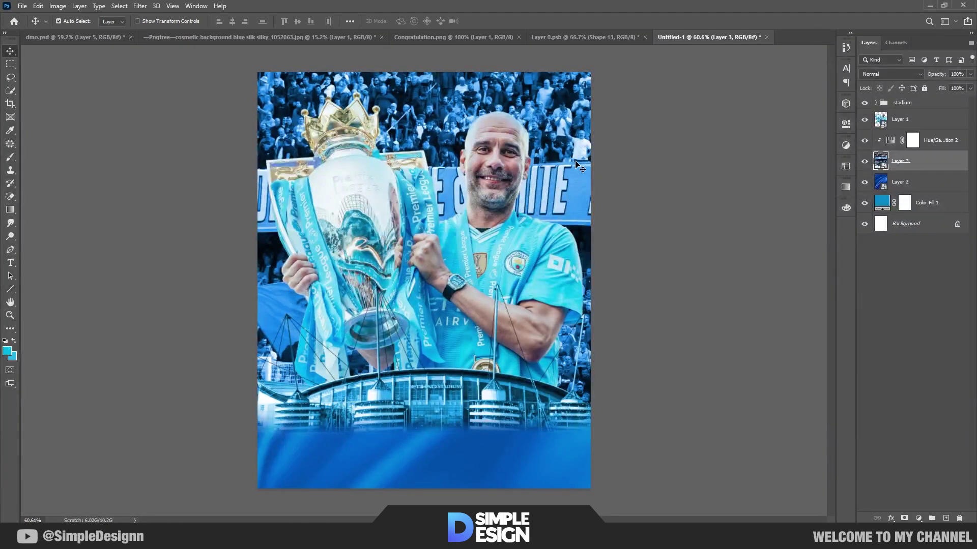
click(139, 6)
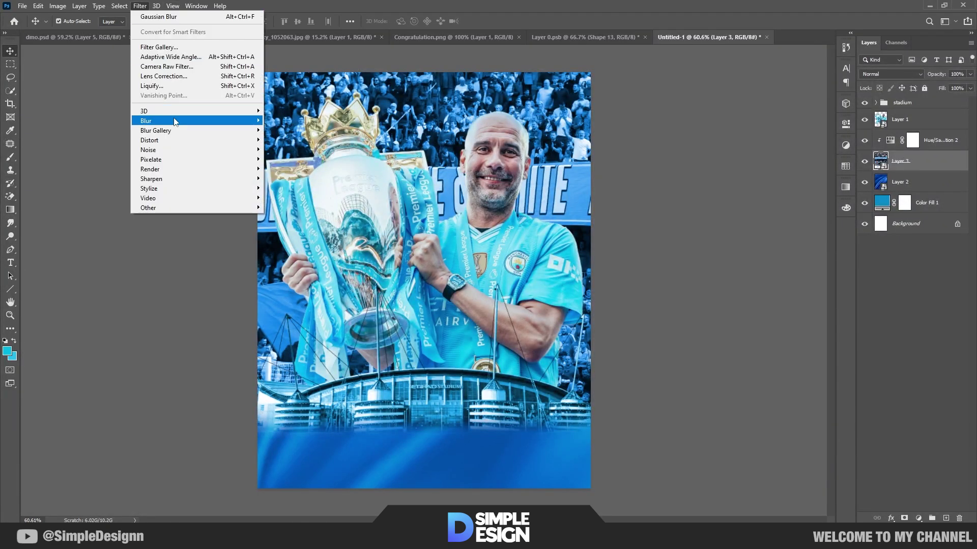
mouse_move(147, 120)
click(287, 159)
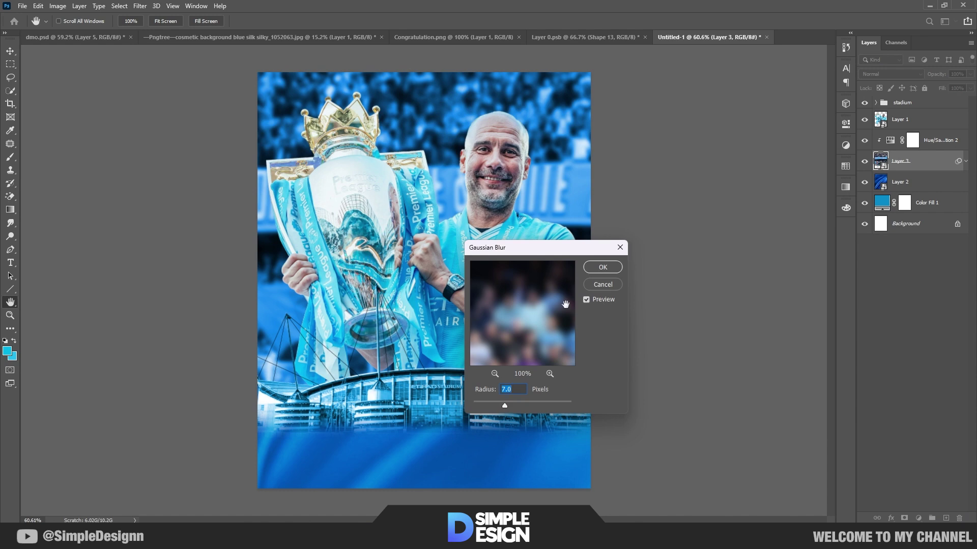
drag(506, 404, 501, 404)
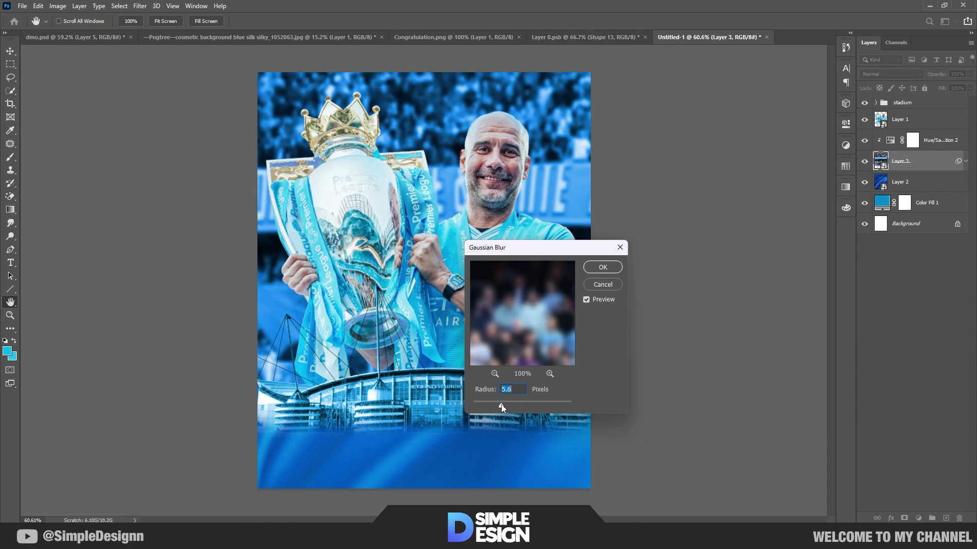
click(596, 268)
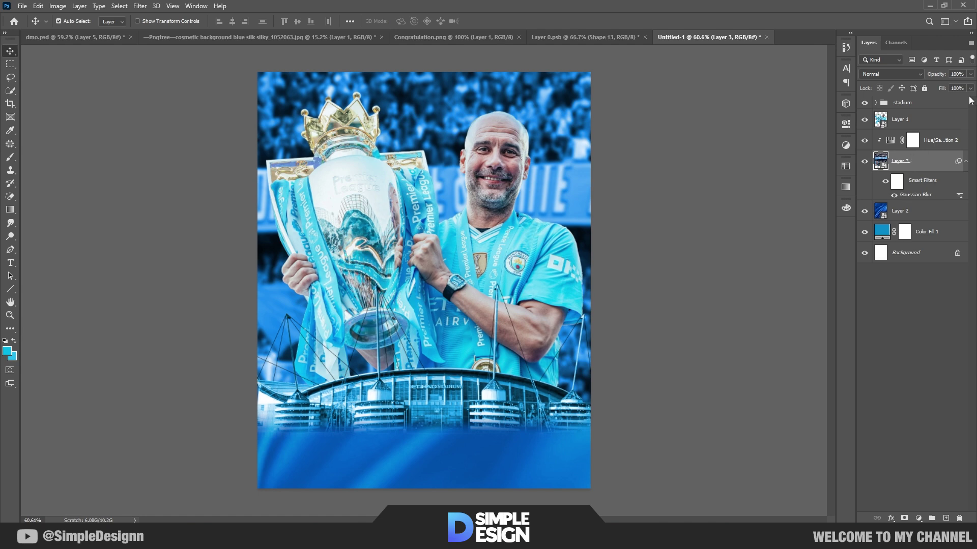
drag(940, 74, 914, 75)
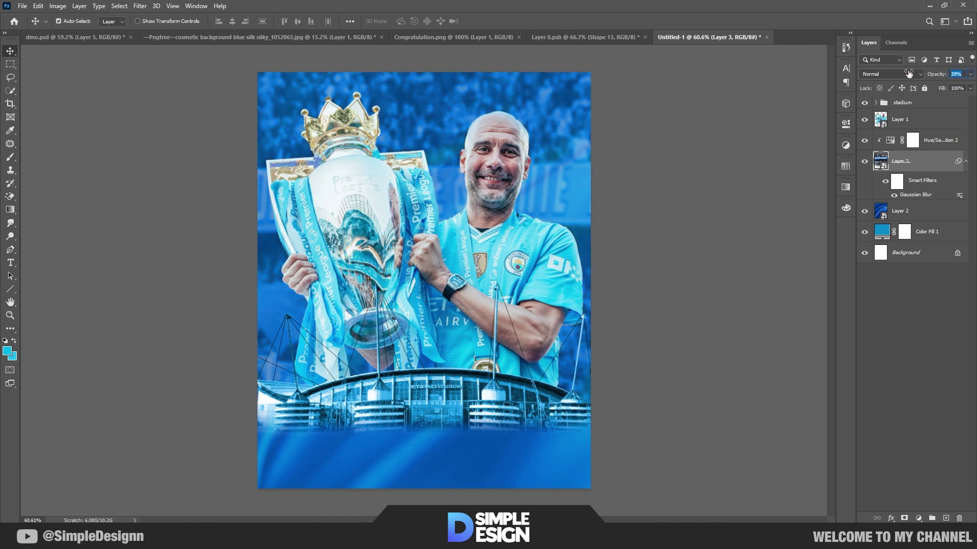
- Add a new layer above the crowd's Hue/Saturation adjustment and paint a large soft cyan glow behind the manager
key(alt+bracketright)
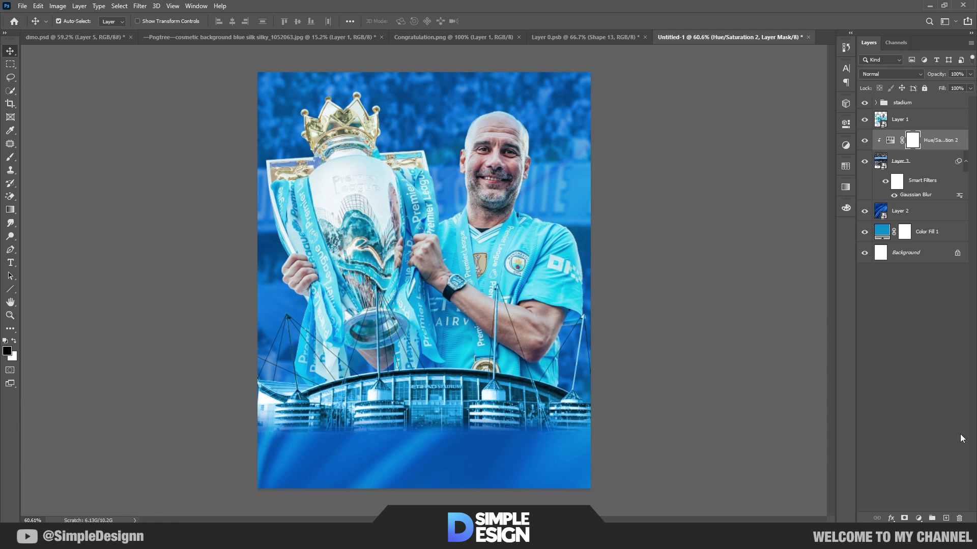
click(945, 518)
key(b)
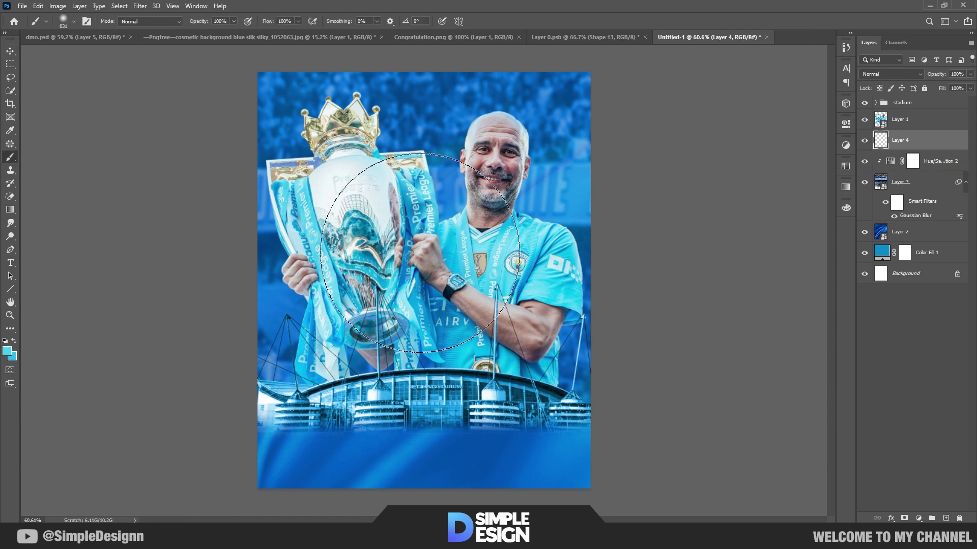
alt+click(426, 281)
mouse_move(427, 281)
mouse_down()
mouse_move(387, 218)
mouse_move(406, 188)
mouse_move(419, 302)
mouse_up()
key(bracketleft)
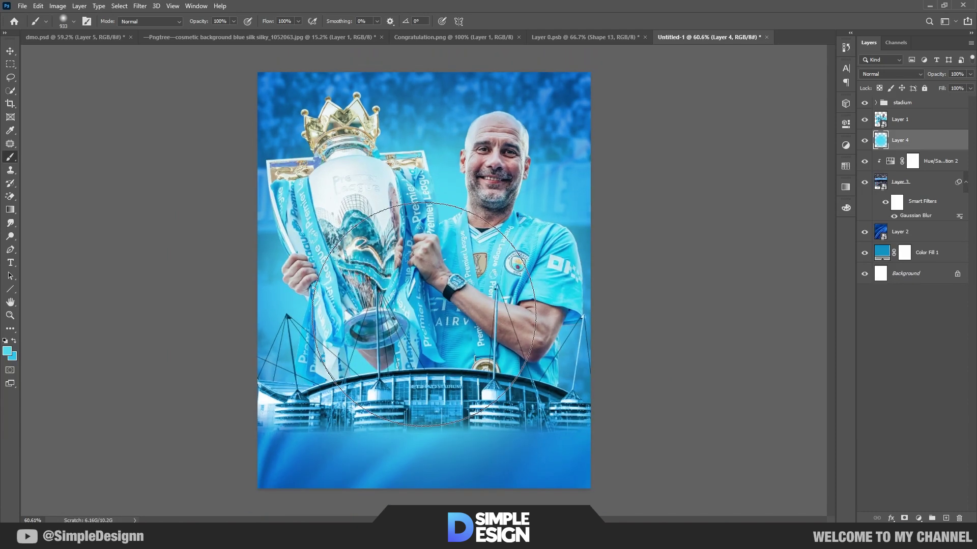
key(v)
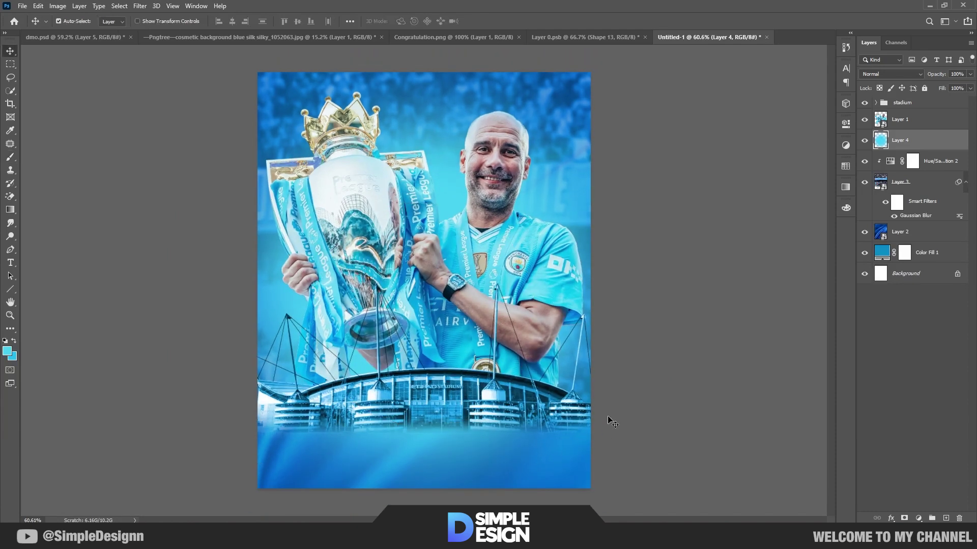
- Add a new layer above the Hue/Saturation adjustment inside the stadium group and name it "shadow"
click(908, 107)
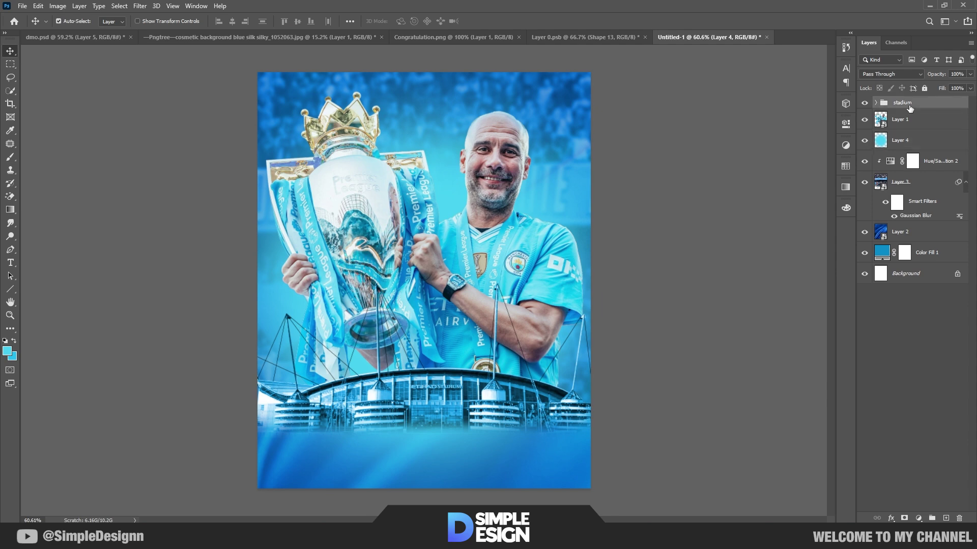
click(875, 102)
click(948, 122)
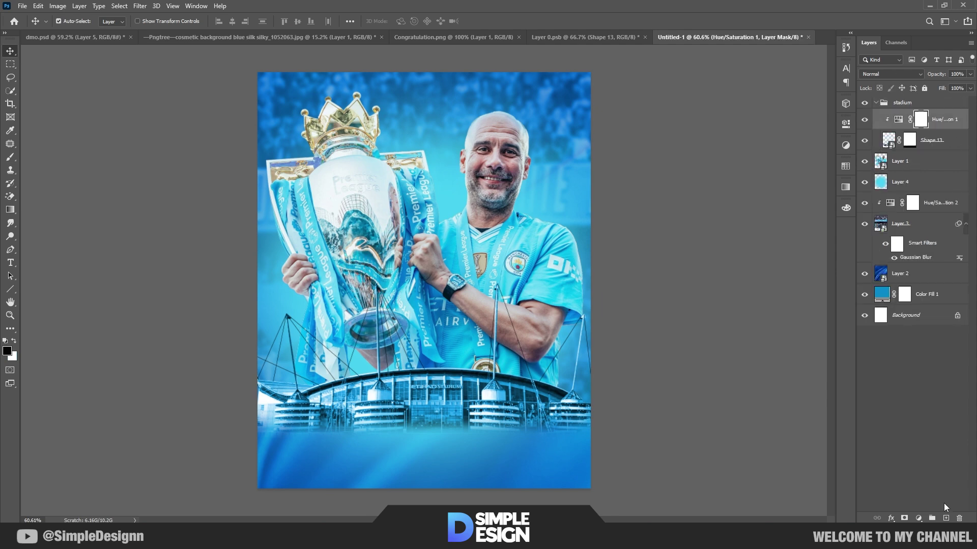
click(945, 519)
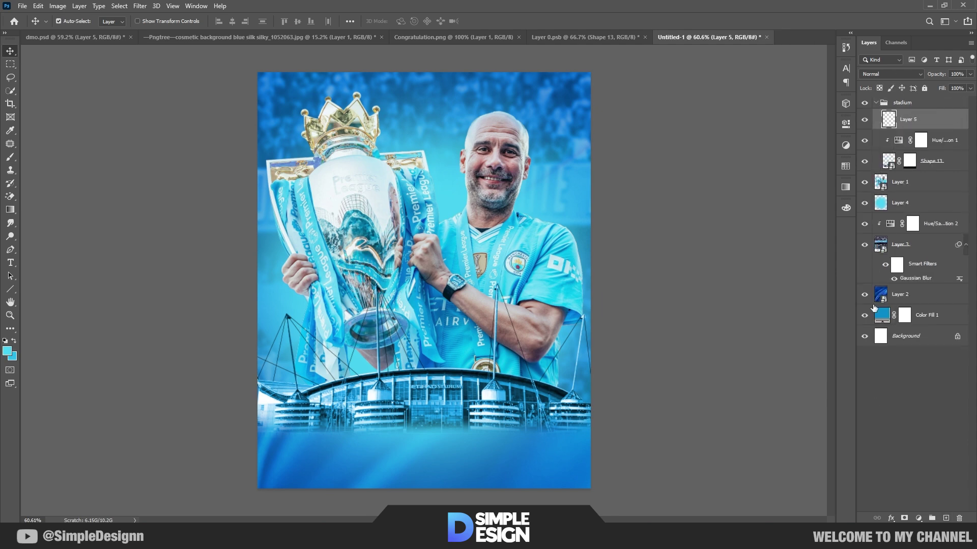
double_click(914, 127)
text(shadow)
key(Return)
- Sample a dark navy from the stadium image as the foreground color, #012751
key(i)
click(550, 385)
click(7, 351)
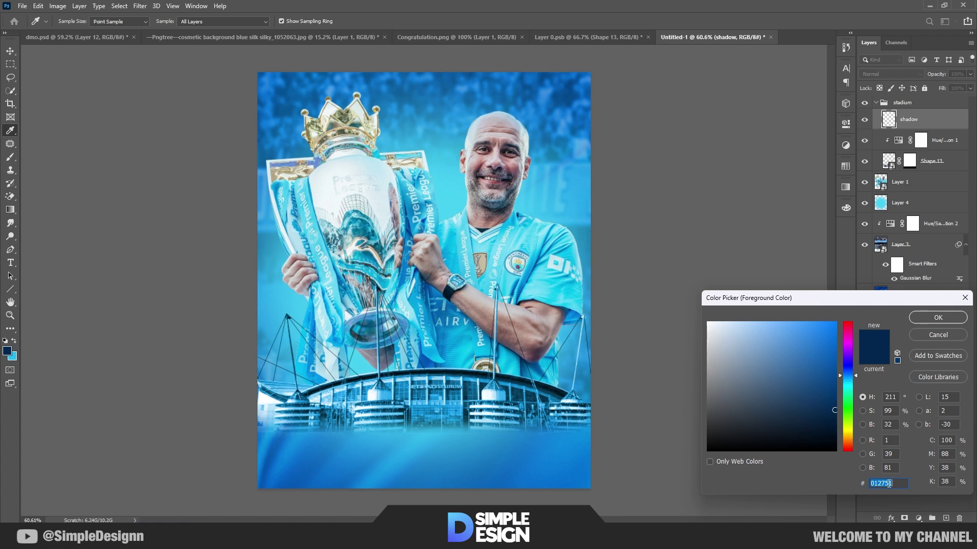
click(923, 323)
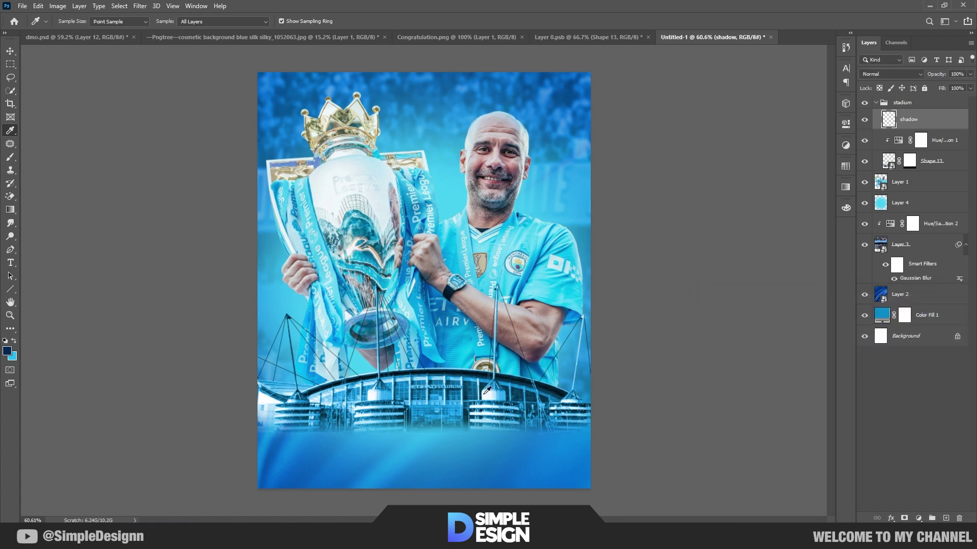
- Paint a soft navy shadow on the shadow layer, covering the poster's lower part and fading into the stadium's base
key(b)
mouse_move(529, 428)
mouse_down()
mouse_move(407, 437)
mouse_move(419, 435)
mouse_up()
key(ctrl+z)
mouse_move(222, 431)
mouse_down()
mouse_move(310, 465)
mouse_move(534, 456)
mouse_up()
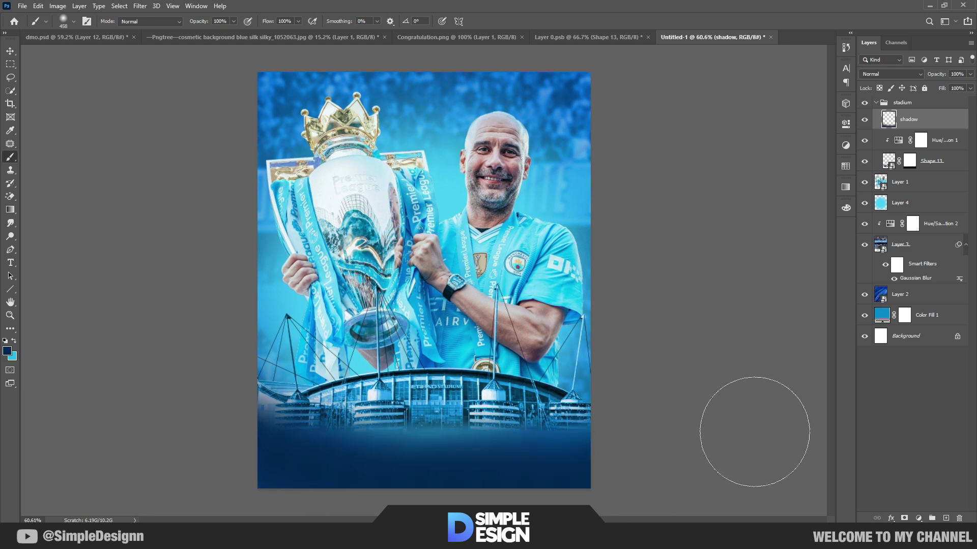
mouse_move(682, 392)
mouse_down()
mouse_move(463, 474)
mouse_move(165, 462)
mouse_move(230, 441)
mouse_move(204, 419)
mouse_move(369, 460)
mouse_move(580, 464)
mouse_move(556, 458)
mouse_move(526, 471)
mouse_move(417, 477)
mouse_up()
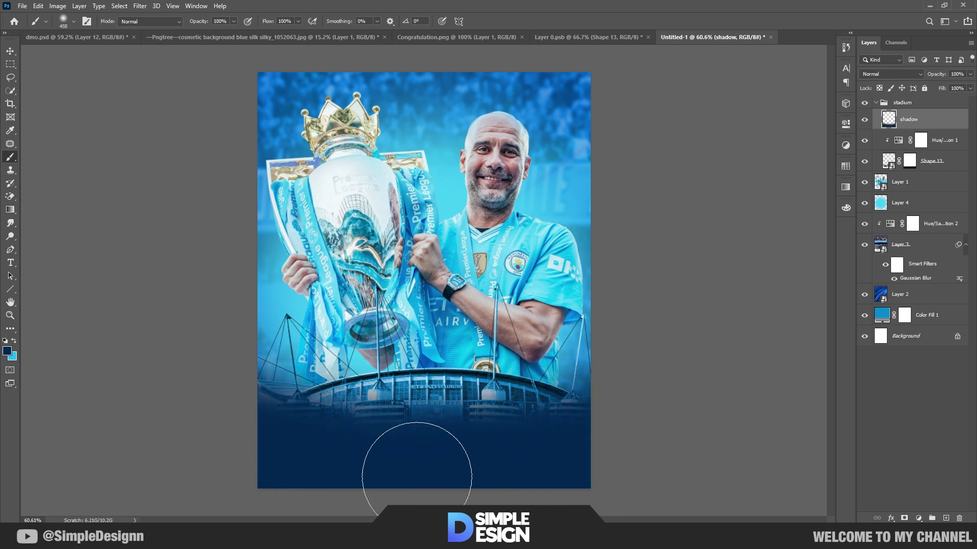
drag(611, 469, 447, 547)
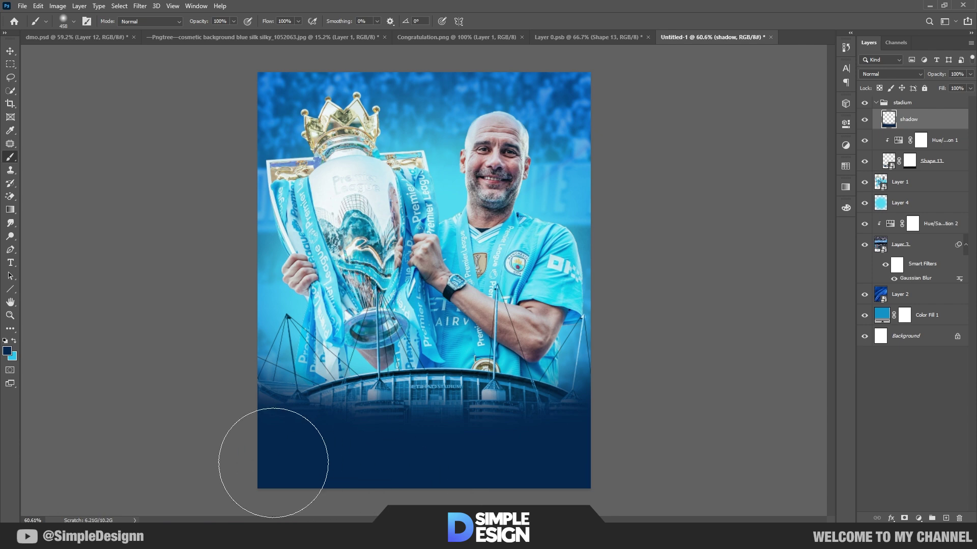
mouse_move(273, 463)
mouse_down()
mouse_move(610, 429)
mouse_move(579, 464)
mouse_move(450, 475)
mouse_move(428, 404)
mouse_move(465, 469)
mouse_move(364, 430)
mouse_up()
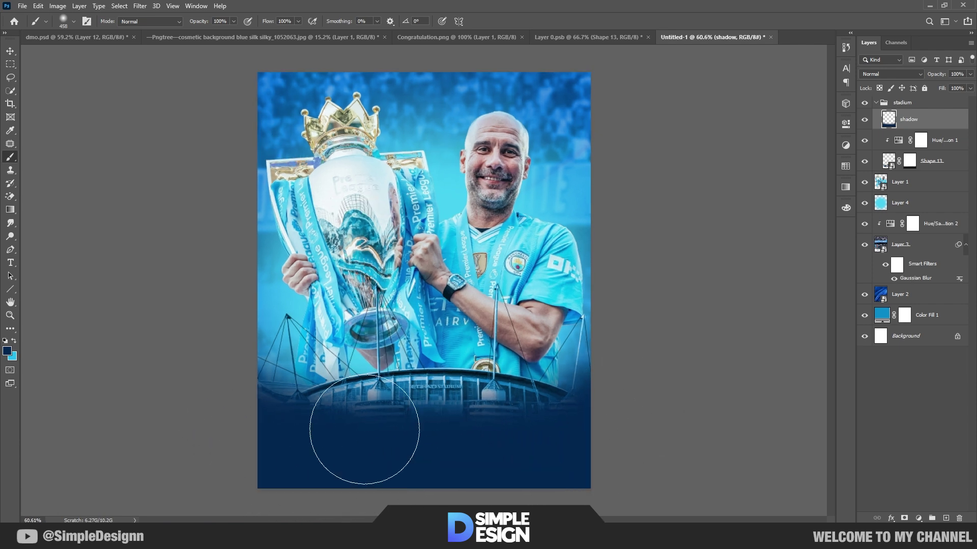
key(v)
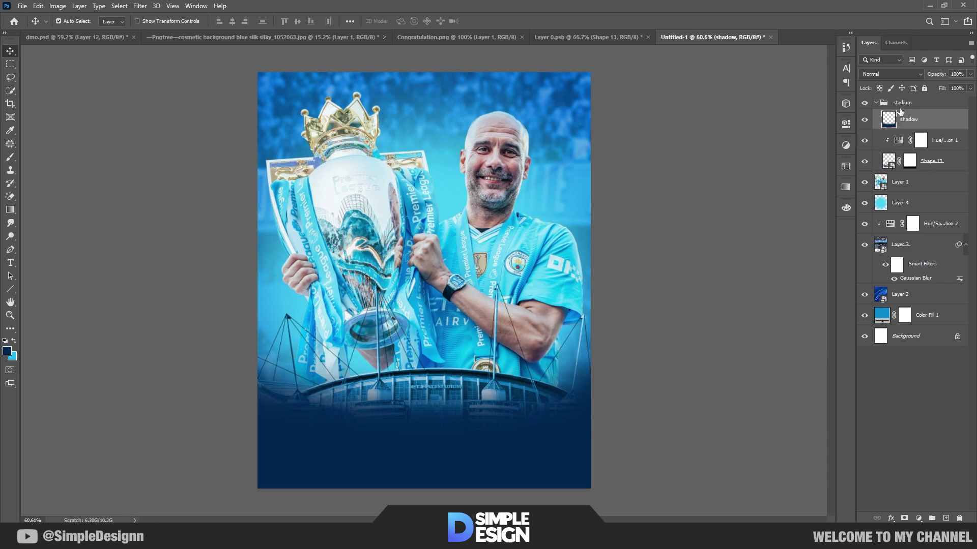
- Move the whole stadium group slightly down the poster
click(875, 104)
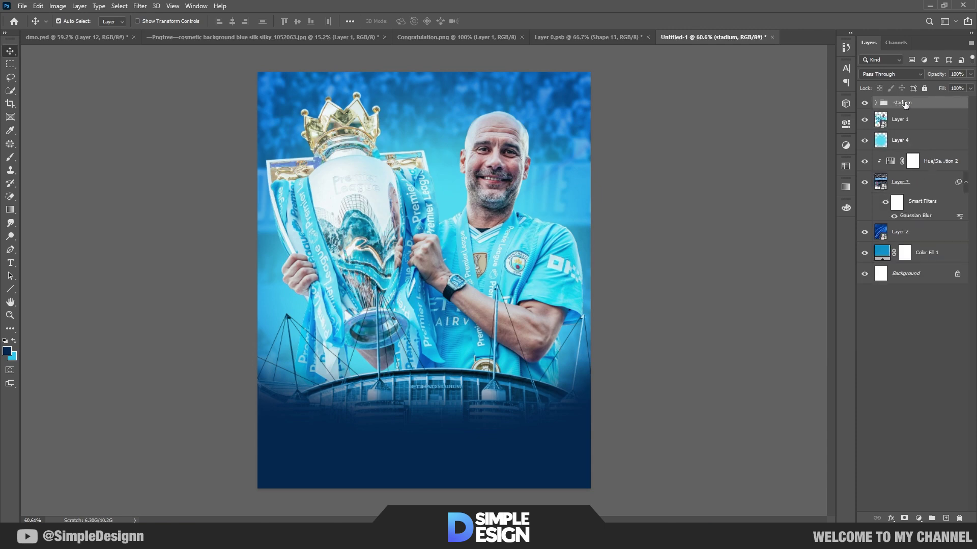
click(901, 102)
key(ctrl+t)
drag(508, 407, 501, 433)
key(Return)
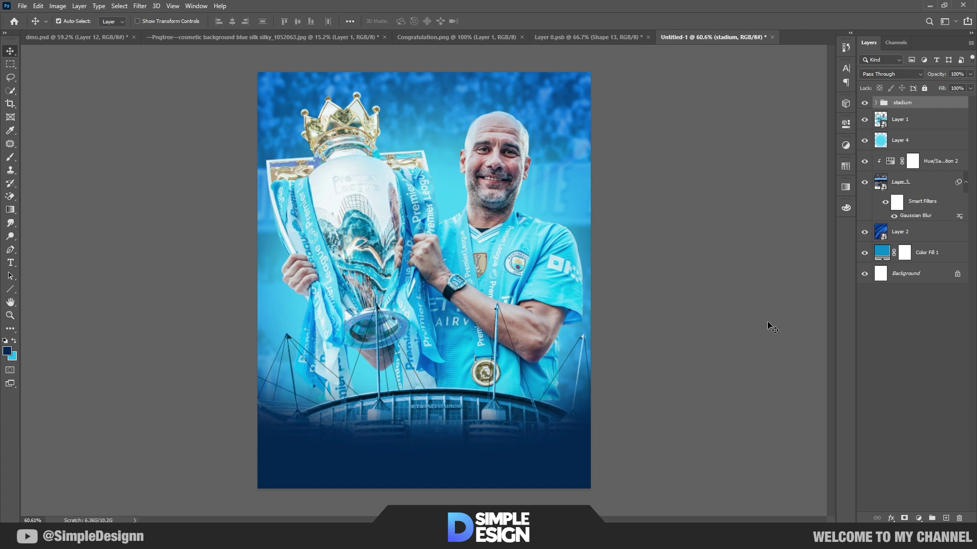
- Move the shadow layer inside the stadium group slightly down
click(876, 104)
click(913, 121)
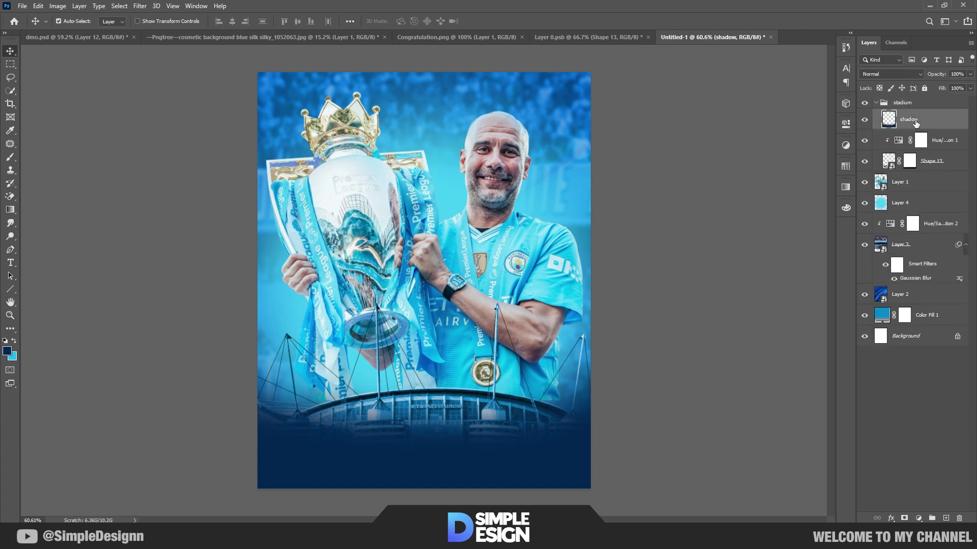
key(ctrl+t)
drag(518, 413, 520, 425)
key(Return)
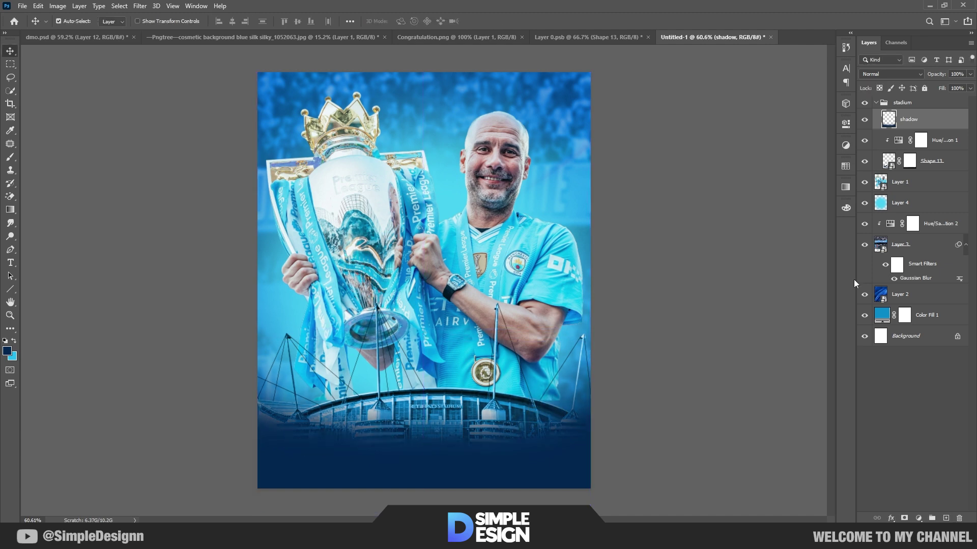
- Enlarge the stadium image, Shape 13, slightly and nudge it to the left
click(931, 162)
key(ctrl+t)
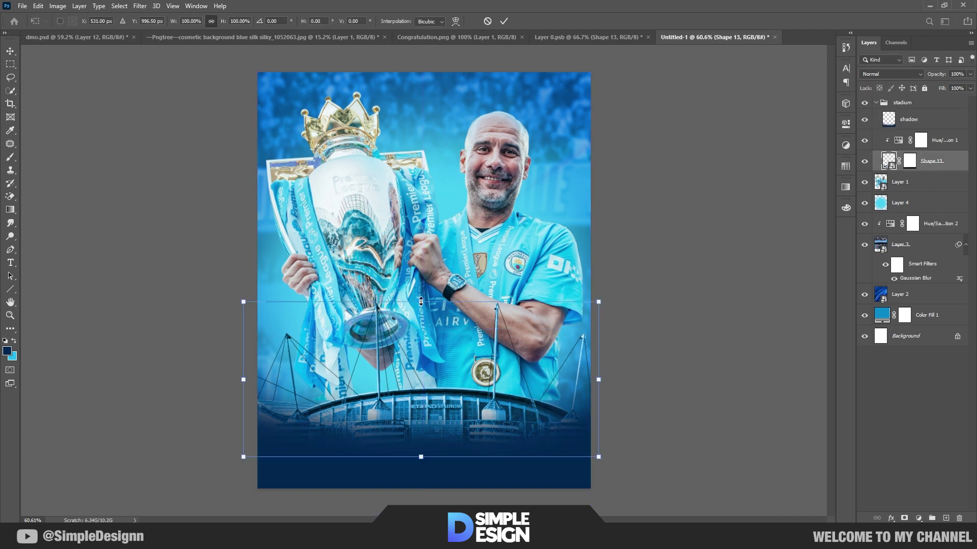
drag(421, 301, 421, 295)
drag(497, 433, 491, 433)
key(Return)
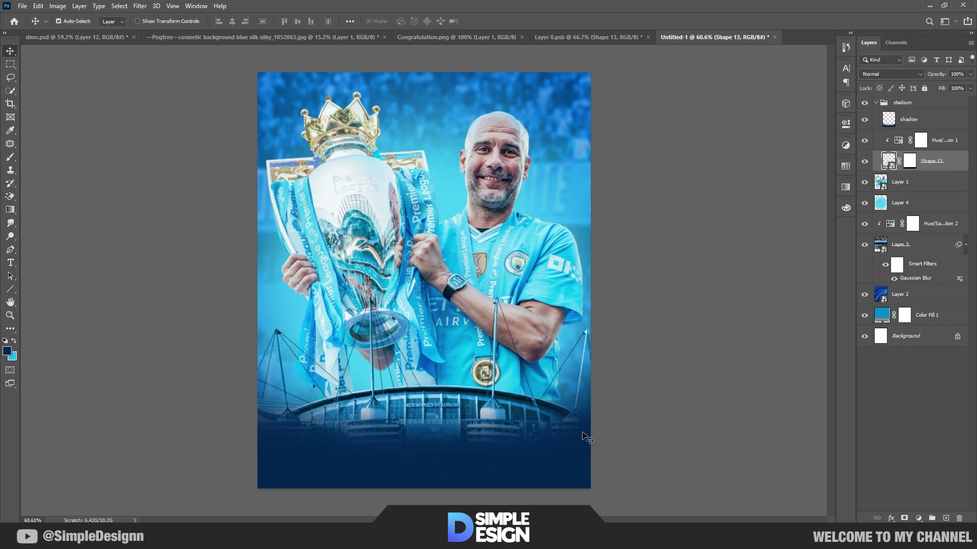
- Copy the gold confetti from Congratulation.png into the Untitled-1 poster and place its layer above the stadium group
click(431, 38)
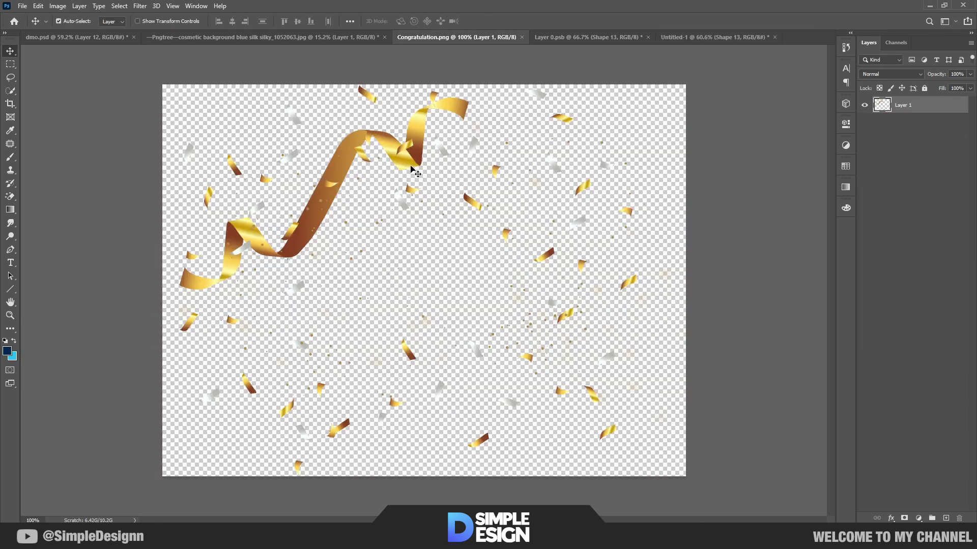
drag(416, 173, 452, 197)
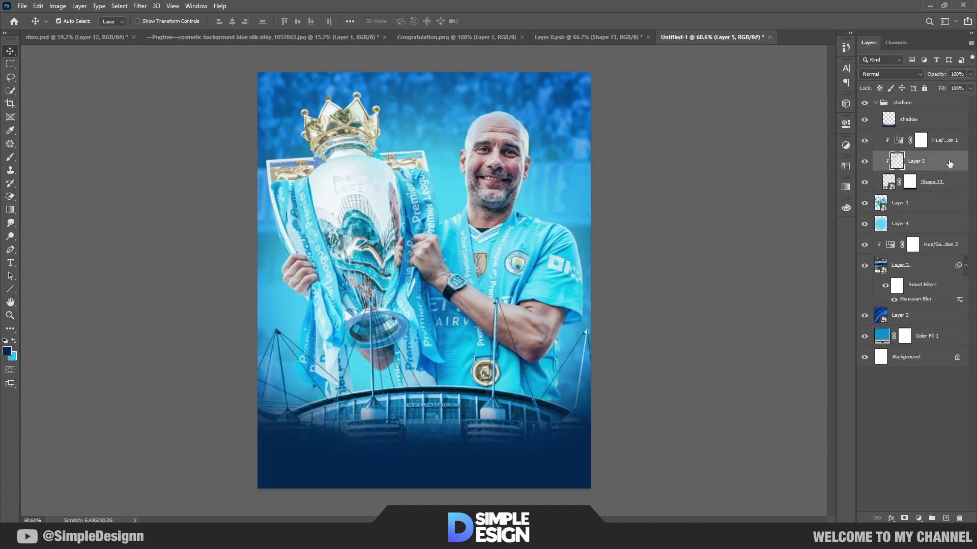
drag(949, 163, 939, 100)
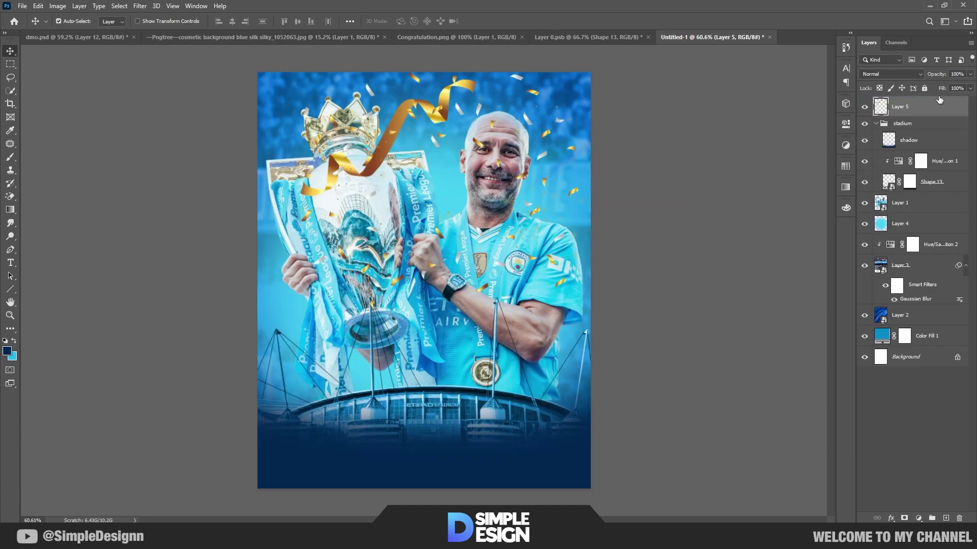
- Shift the confetti toward the trophy and enlarge it to about 121% across the poster's upper part
drag(454, 126, 415, 132)
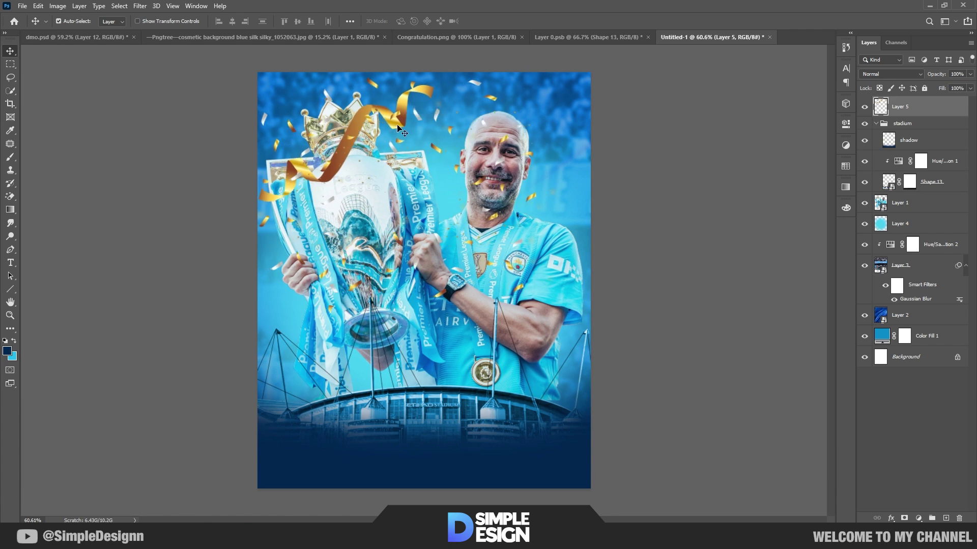
key(ctrl+t)
drag(561, 311, 613, 351)
drag(560, 310, 542, 292)
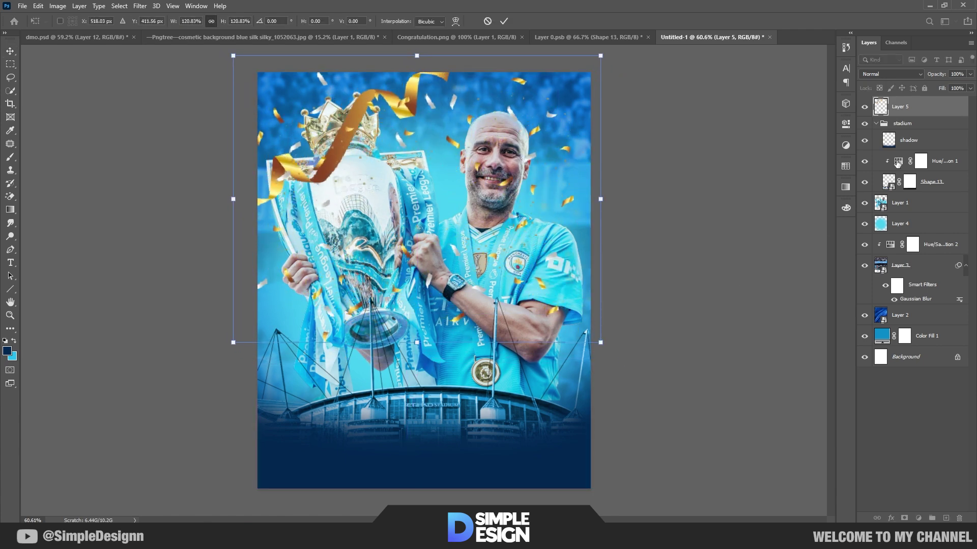
key(Return)
- Move the confetti layer directly beneath the manager's Layer 1 and convert it to a smart object
click(876, 125)
drag(900, 107, 897, 151)
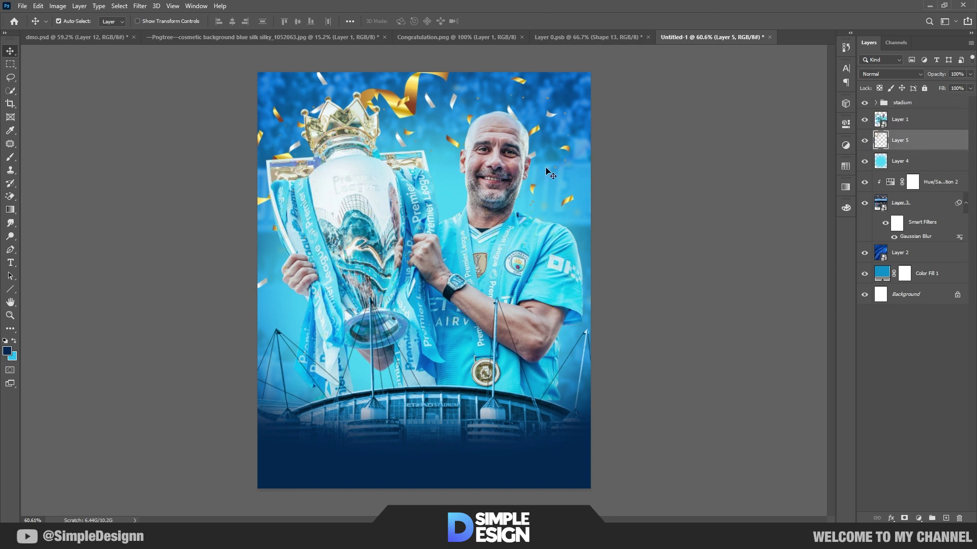
right_click(909, 145)
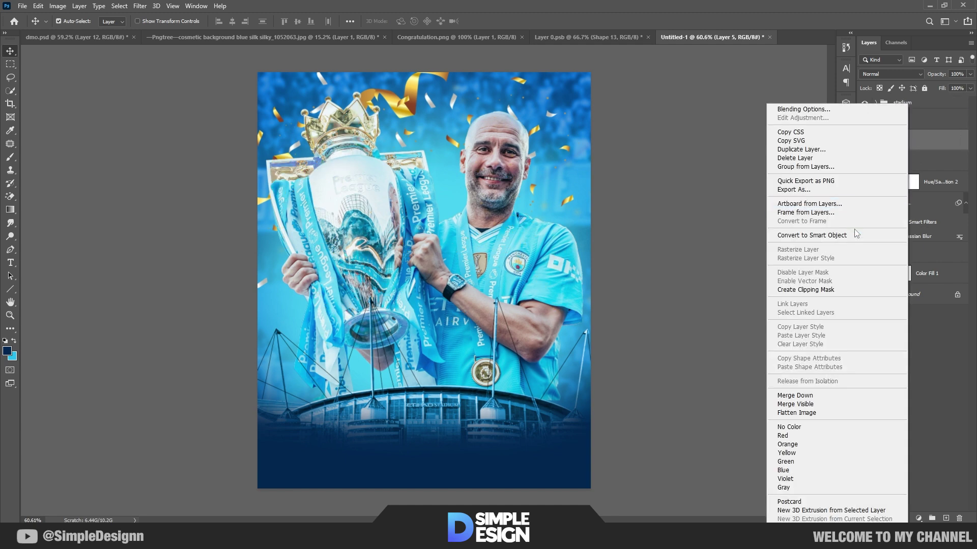
click(834, 234)
- Clip a Hue/Saturation adjustment to the confetti layer and colorize it blue with hue 211 and saturation 89
click(918, 518)
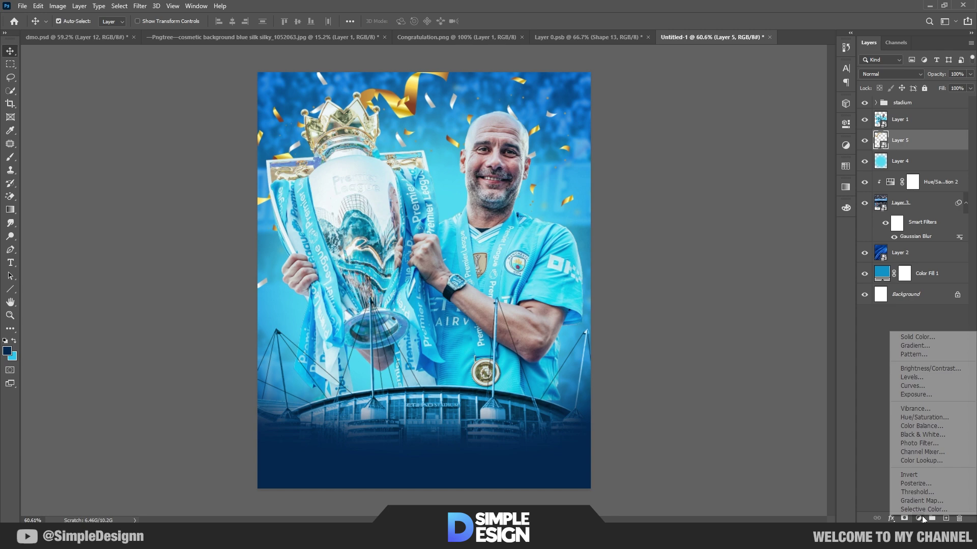
click(911, 427)
click(758, 294)
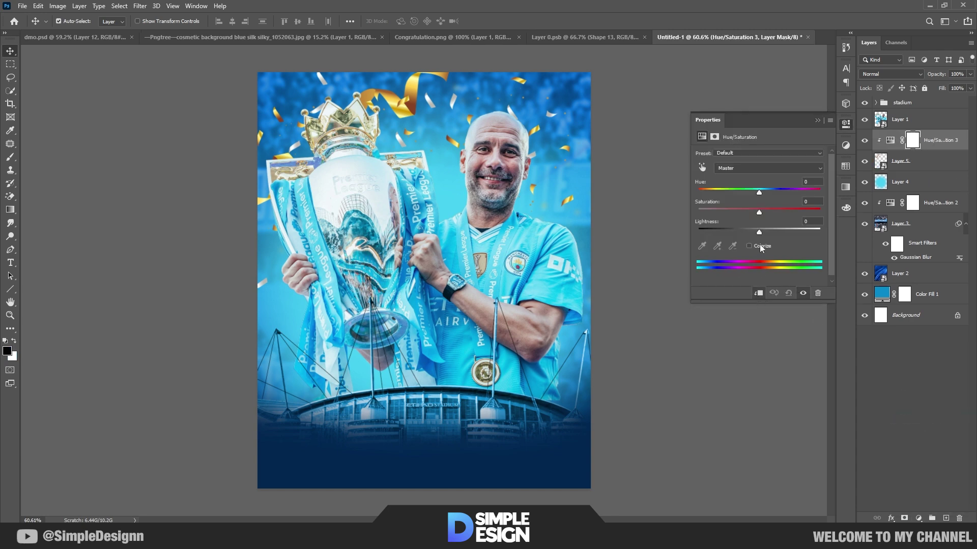
click(752, 247)
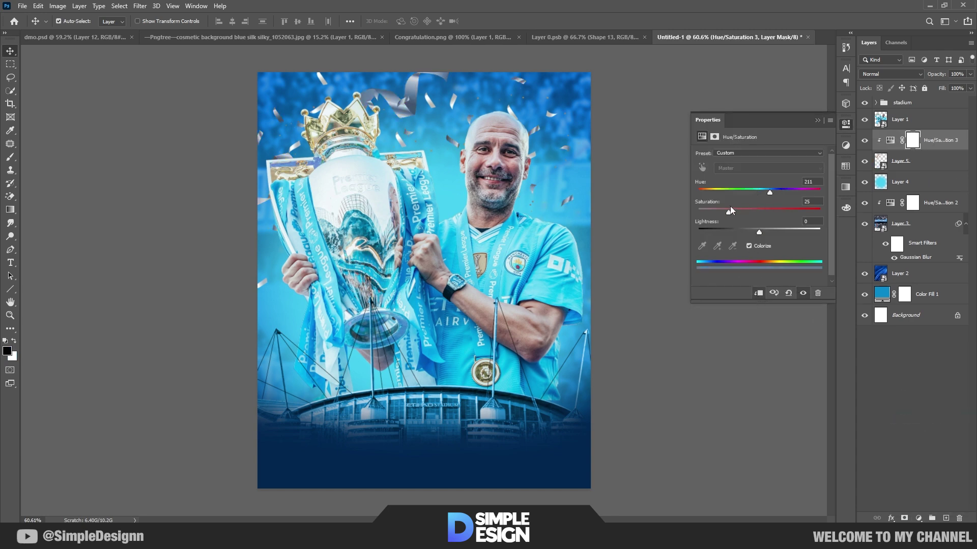
drag(730, 208, 787, 217)
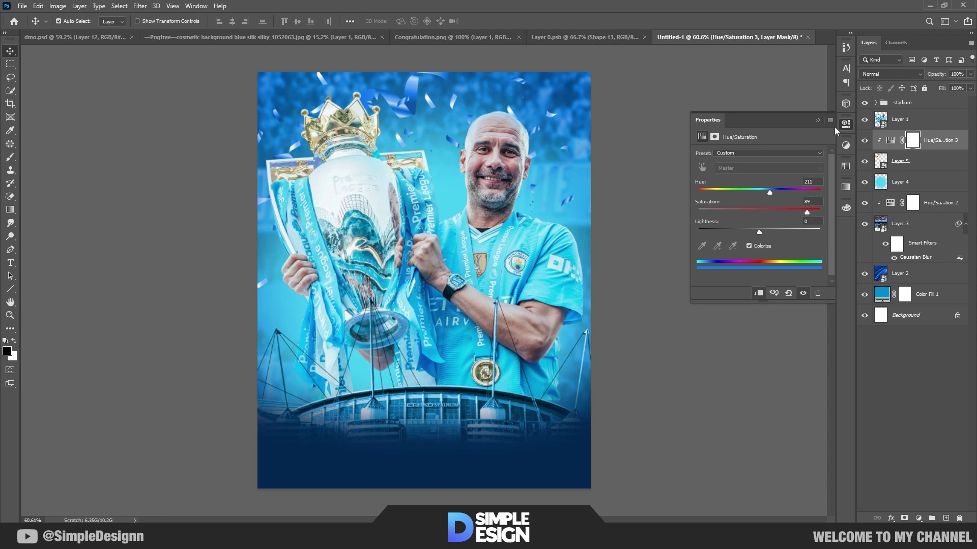
click(816, 120)
- Apply a Motion Blur to the confetti layer, Layer 5, with an angle of 43° and a distance of 11 pixels
click(912, 162)
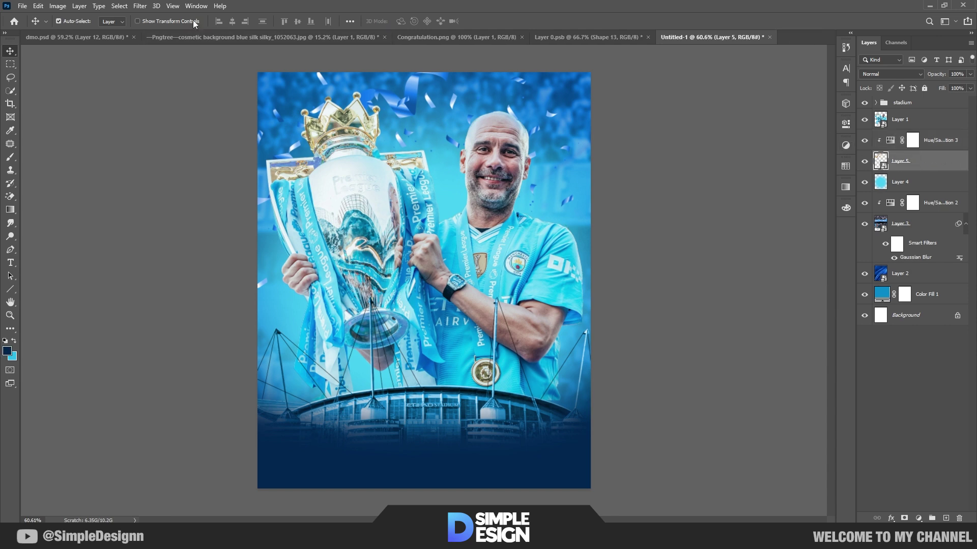
click(140, 5)
mouse_move(170, 121)
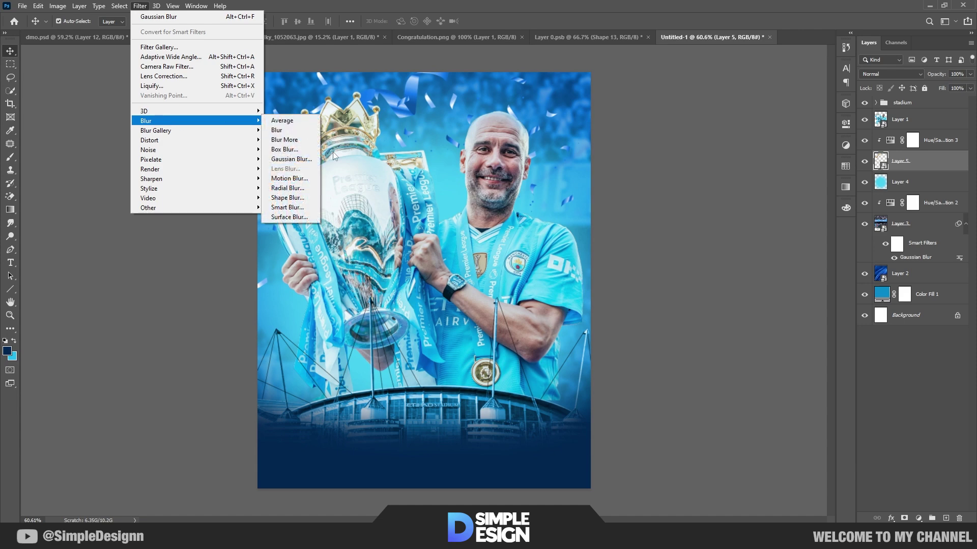
click(290, 178)
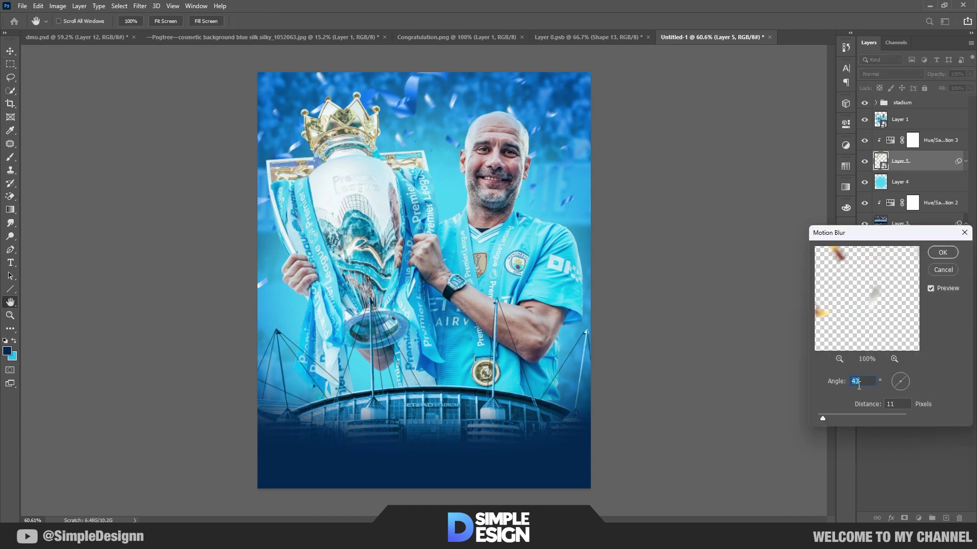
click(941, 253)
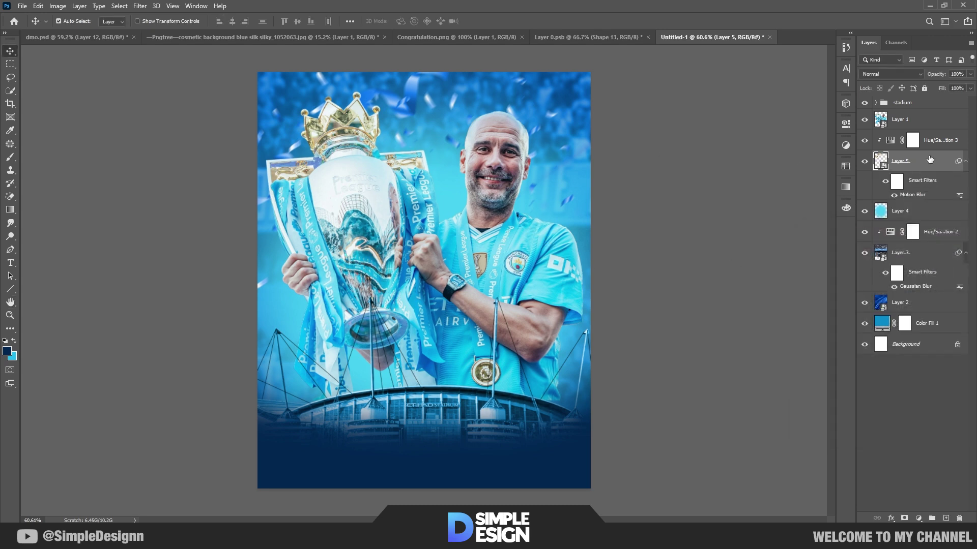
- Enlarge the blurred confetti to about 118% and reposition it so it spreads behind the manager and trophy
key(ctrl+t)
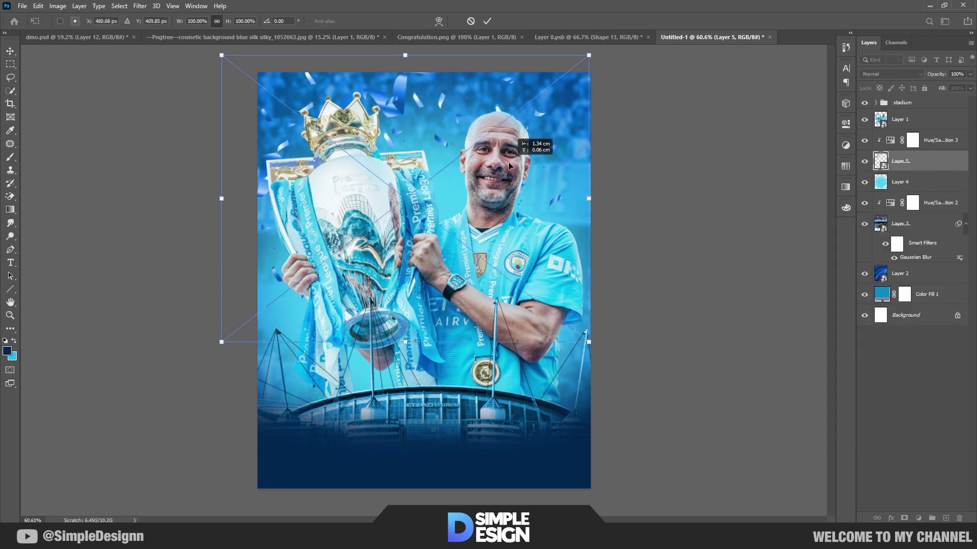
drag(584, 339, 653, 392)
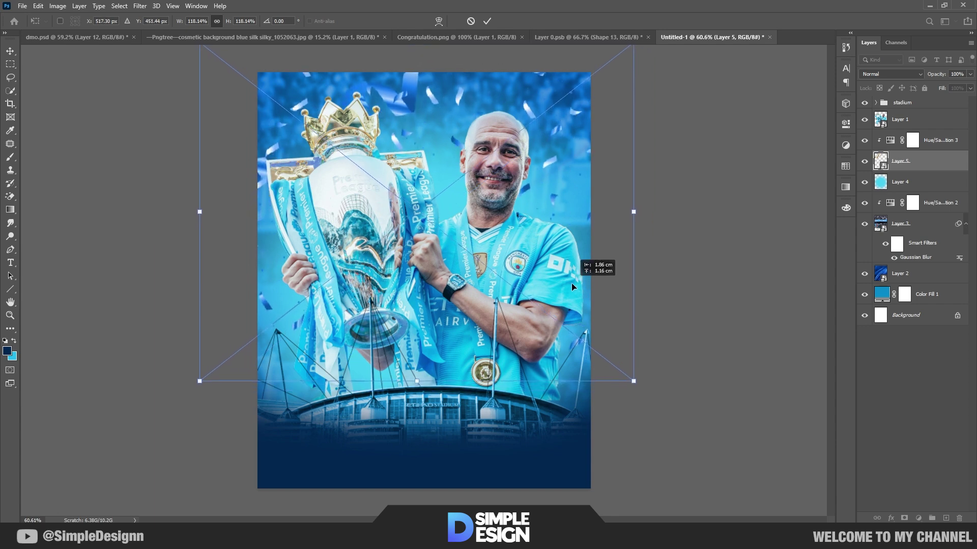
drag(573, 283, 575, 290)
key(Return)
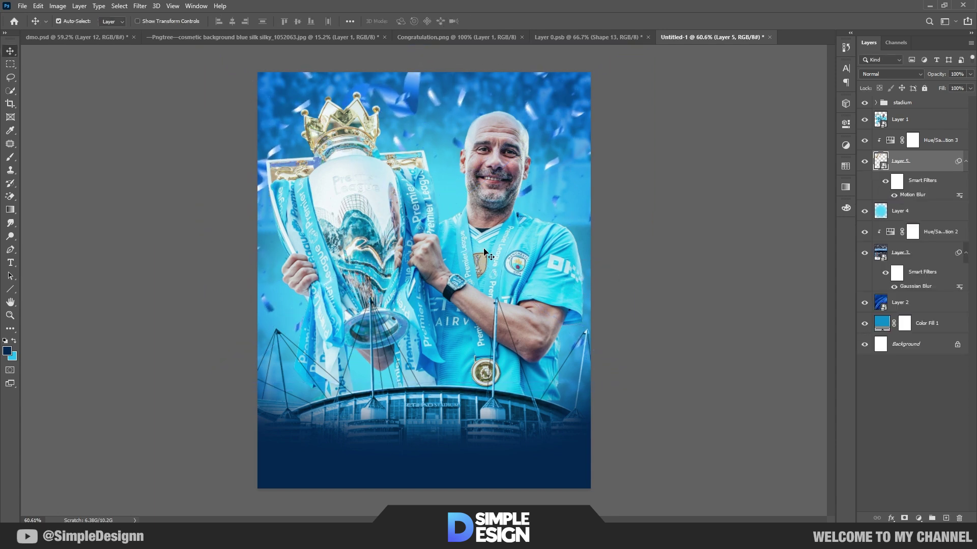
click(442, 208)
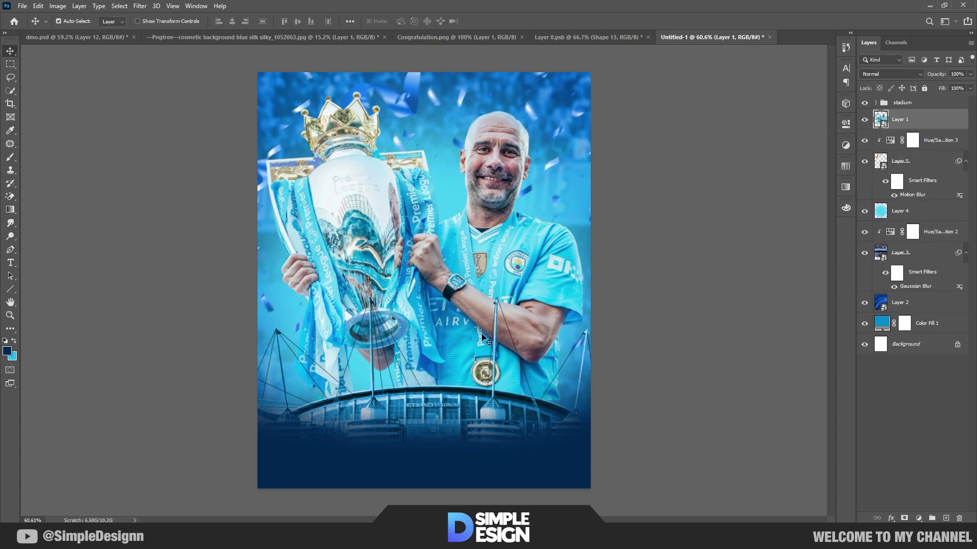
- Scale the stadium image, Shape 13, to about 94% and shift the group's shadow layer slightly down the poster
click(876, 103)
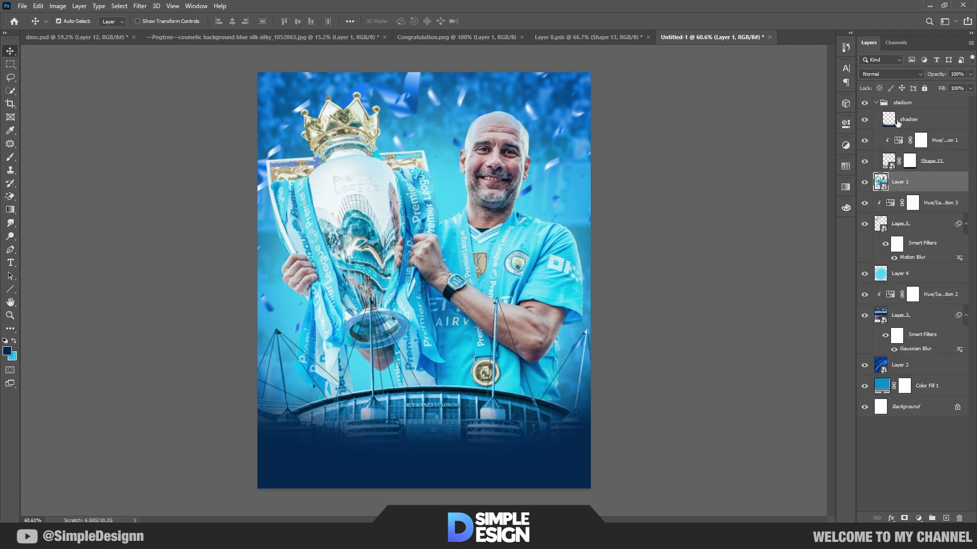
click(950, 163)
key(ctrl+t)
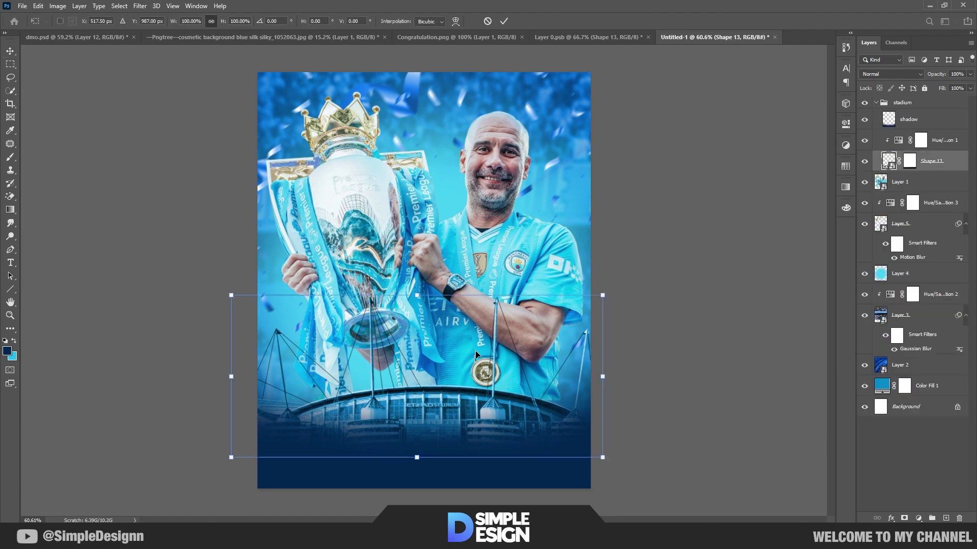
drag(231, 295, 253, 306)
drag(605, 304, 597, 307)
drag(438, 368, 433, 368)
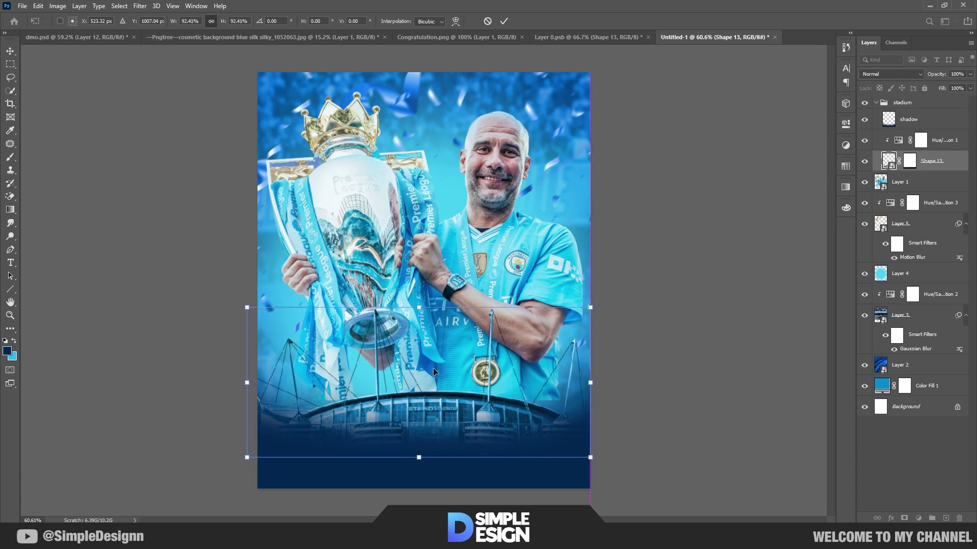
mouse_move(598, 379)
mouse_down()
mouse_move(613, 380)
mouse_move(594, 381)
mouse_up()
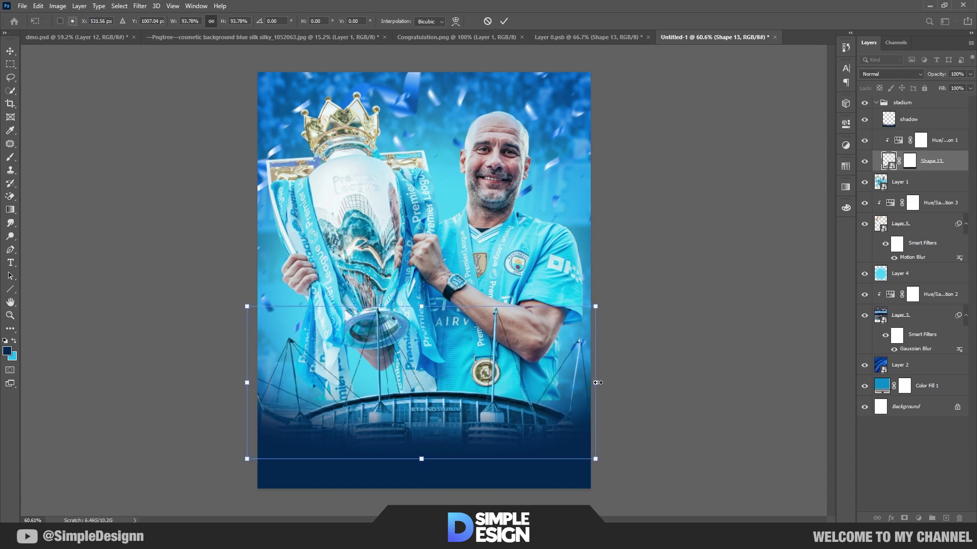
key(Return)
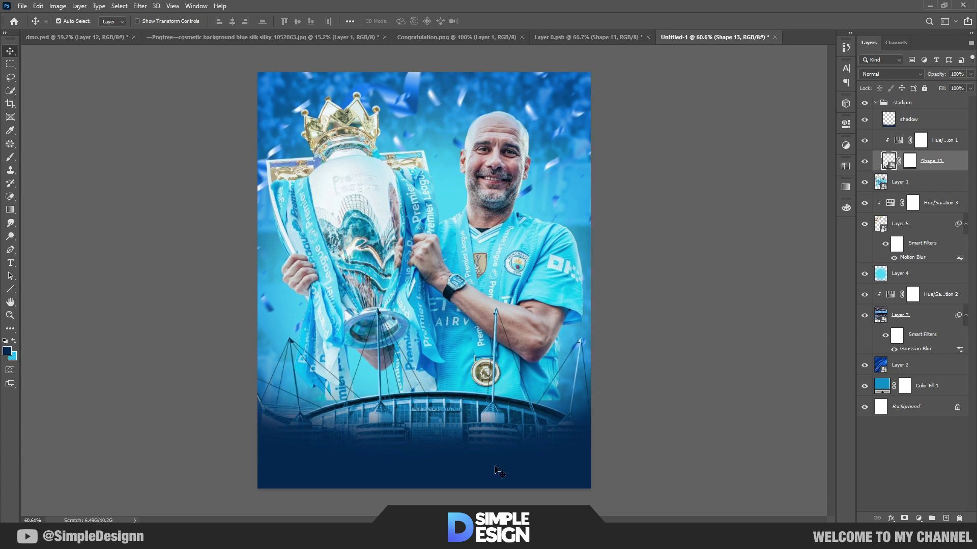
mouse_move(457, 473)
mouse_down()
mouse_move(455, 489)
mouse_move(455, 481)
mouse_up()
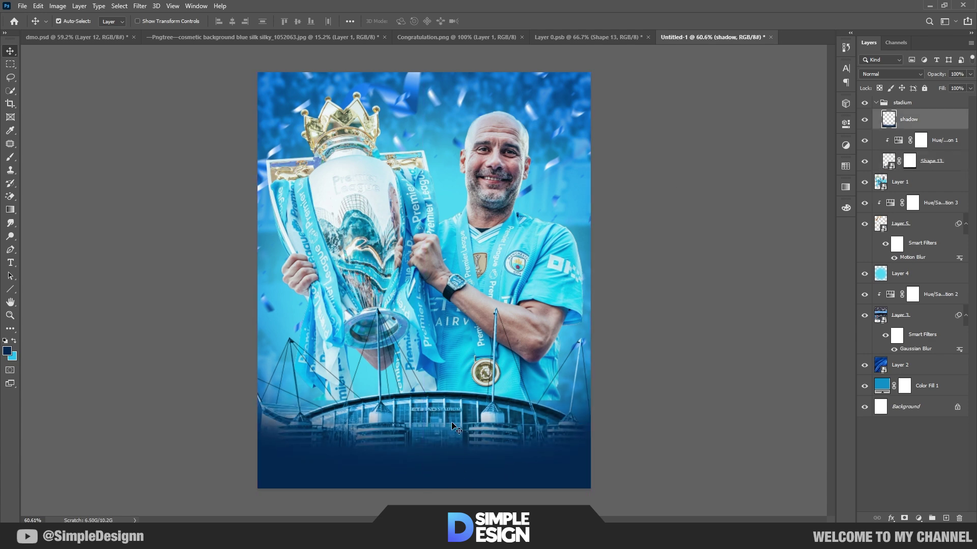
click(875, 103)
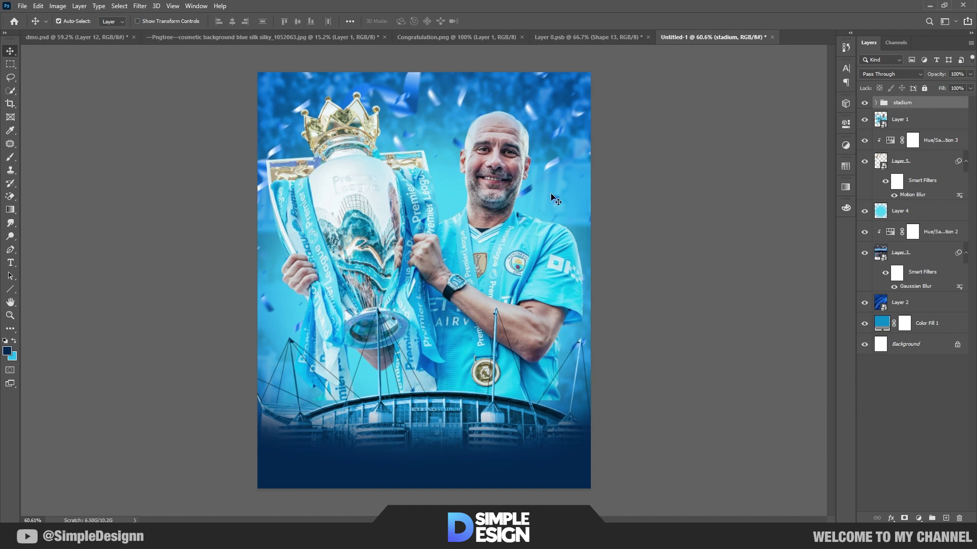
- Start a Camera Raw adjustment on the manager's Layer 1 with contrast +8, texture +78 and clarity +10
click(493, 180)
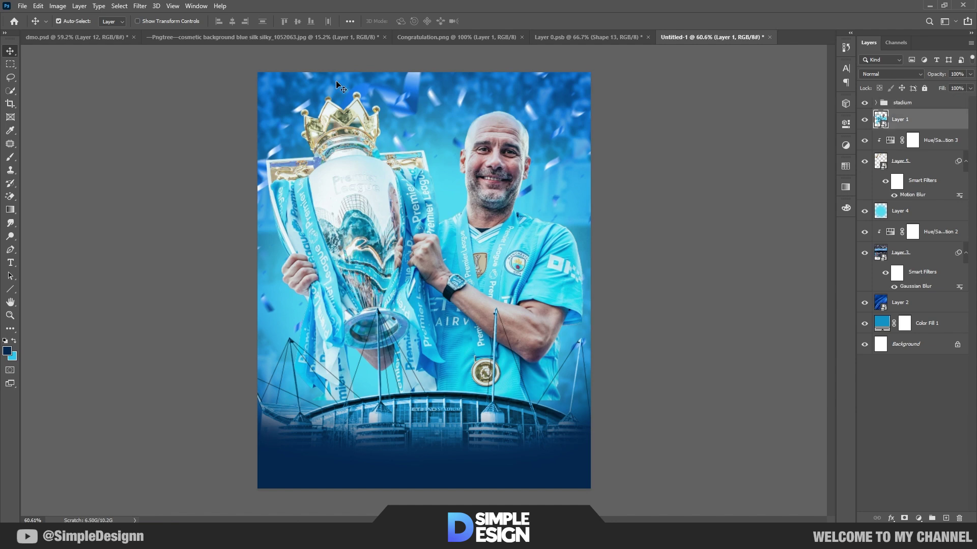
click(140, 6)
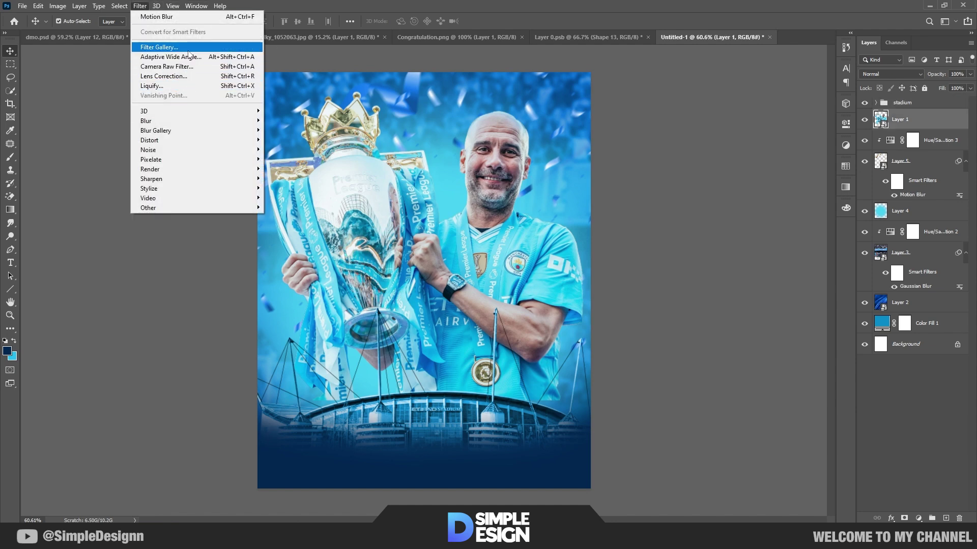
key(Escape)
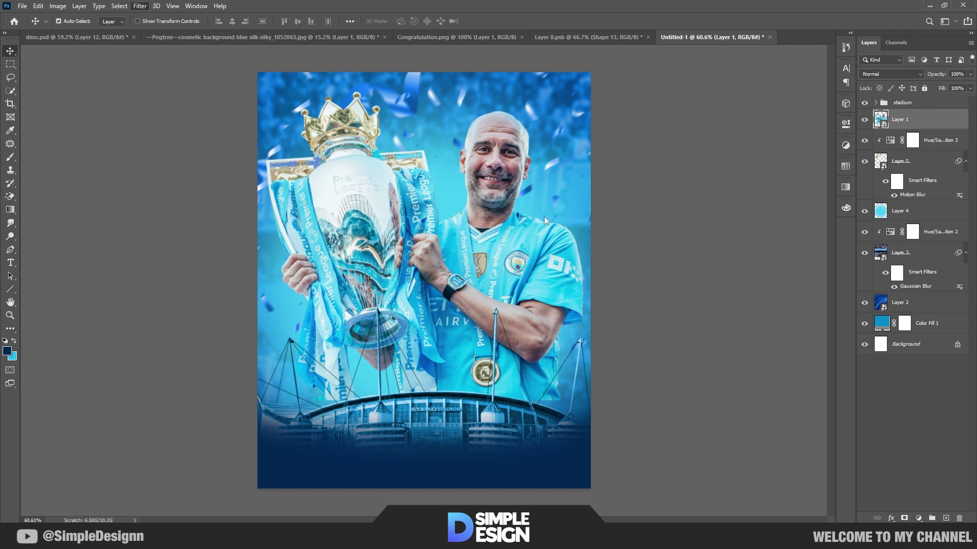
key(ctrl+shift+a)
drag(820, 353, 826, 182)
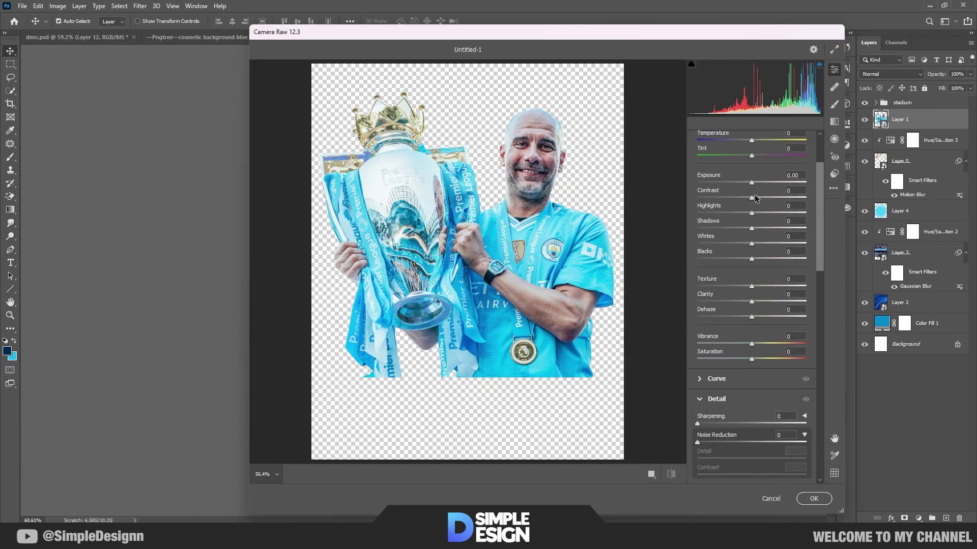
drag(753, 199, 756, 198)
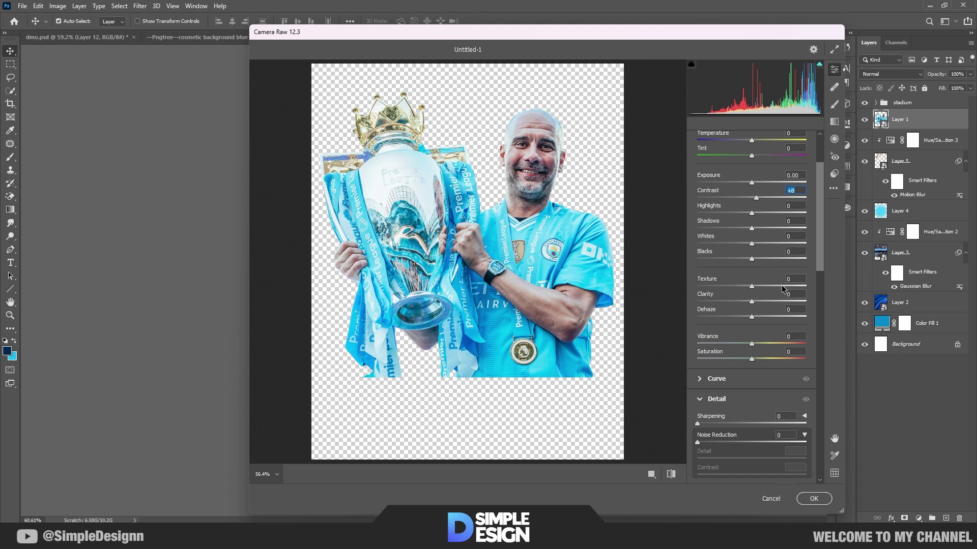
drag(782, 288, 758, 302)
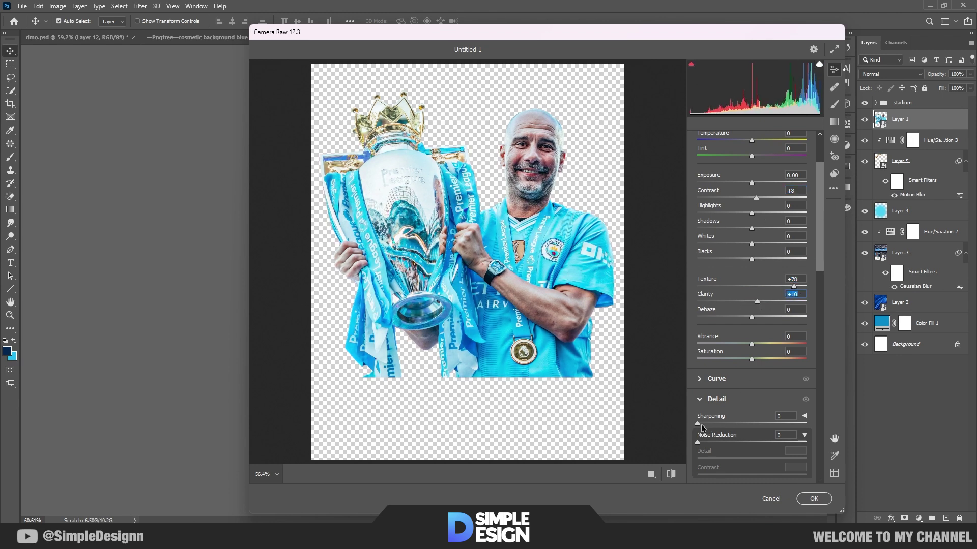
- Set the manager's Camera Raw detail to sharpening 17, noise reduction 6 and noise reduction contrast 39
drag(698, 424, 703, 442)
scroll(730, 428, down, 2)
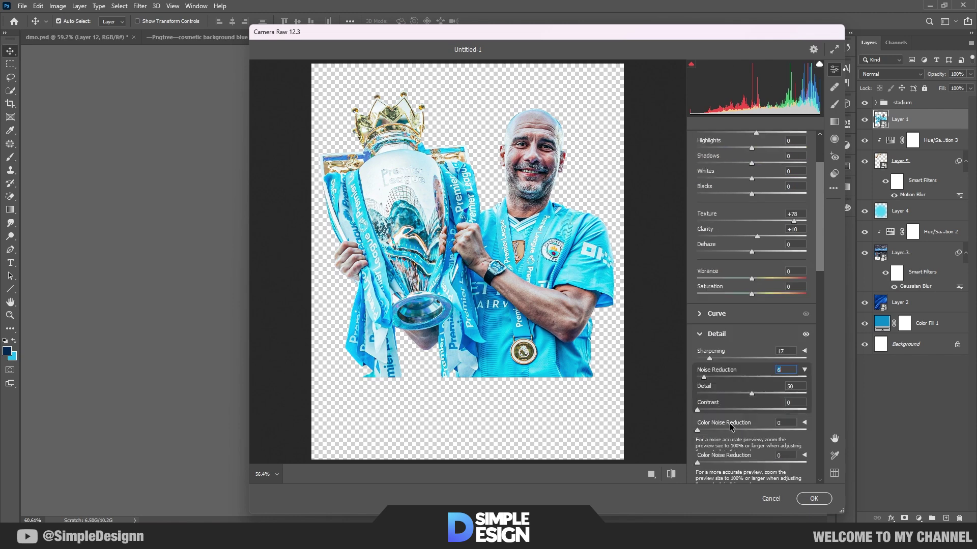
click(746, 409)
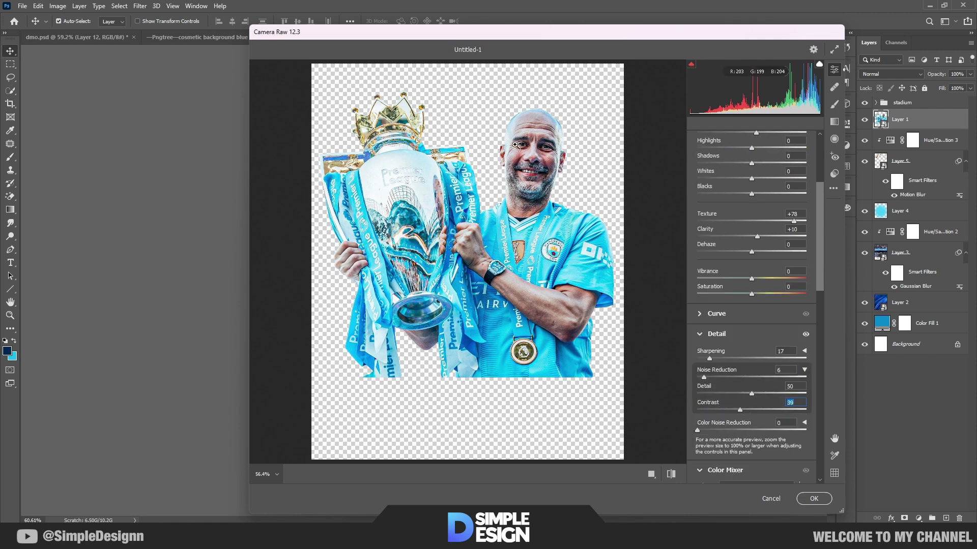
key(ctrl+0)
scroll(748, 391, down, 3)
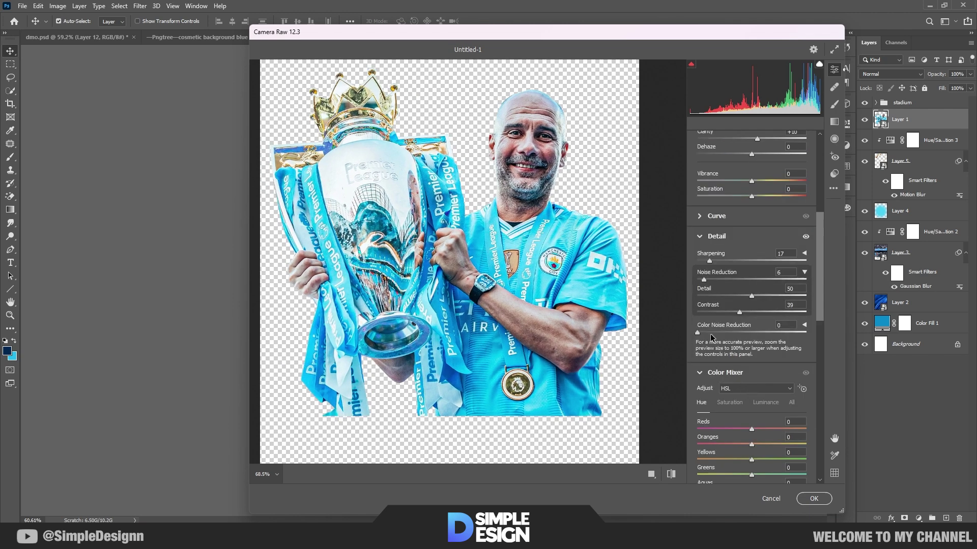
- Compare the manager before and after the Camera Raw edit, raise the texture slightly further and apply the filter
click(671, 475)
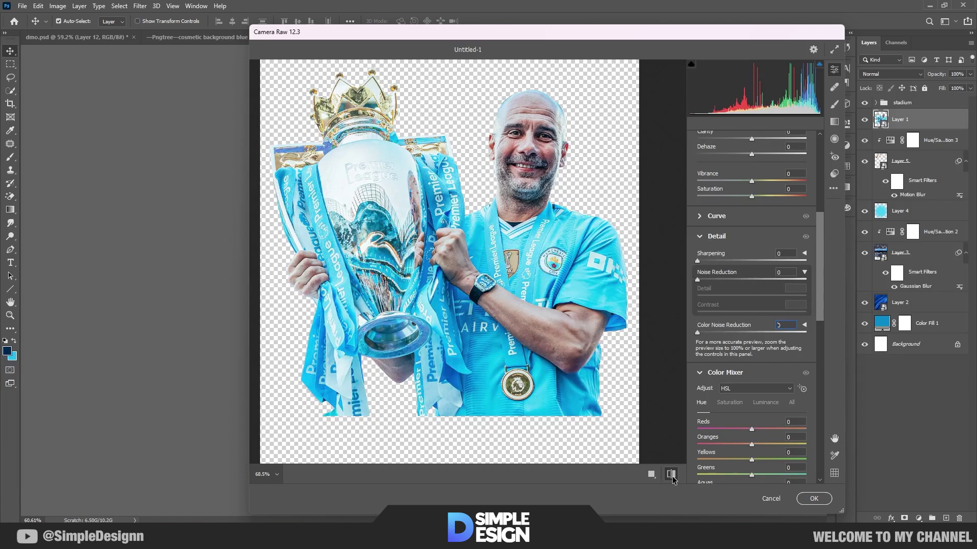
click(672, 475)
scroll(758, 305, up, 5)
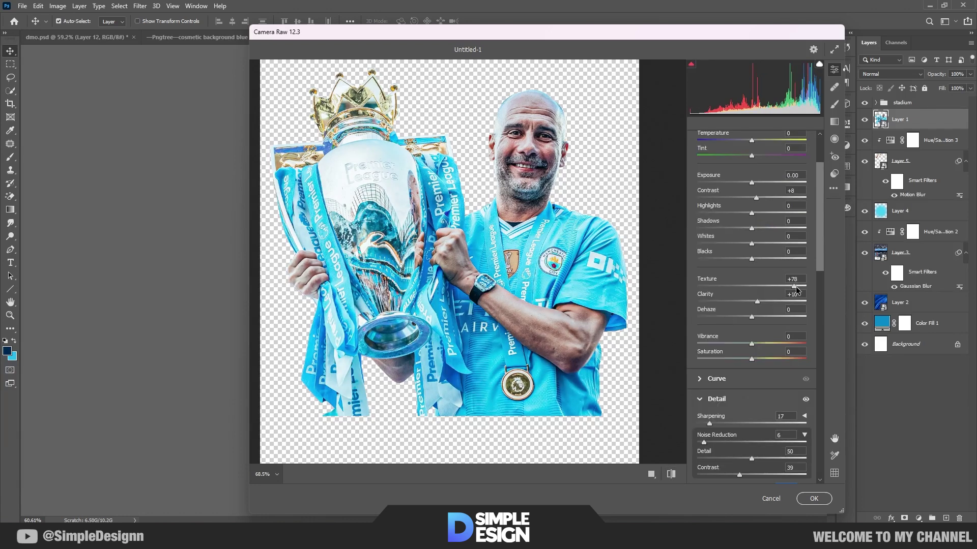
drag(795, 288, 801, 287)
click(814, 498)
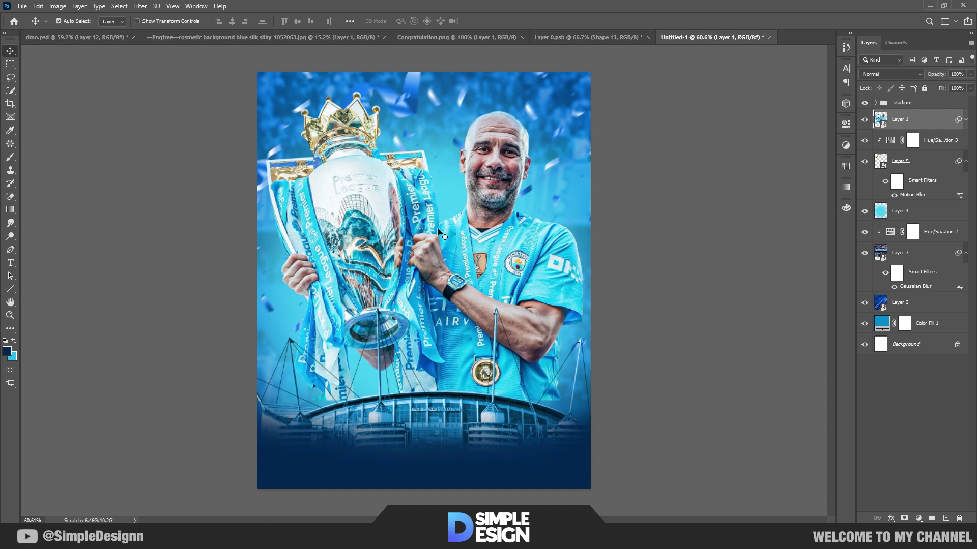
click(965, 120)
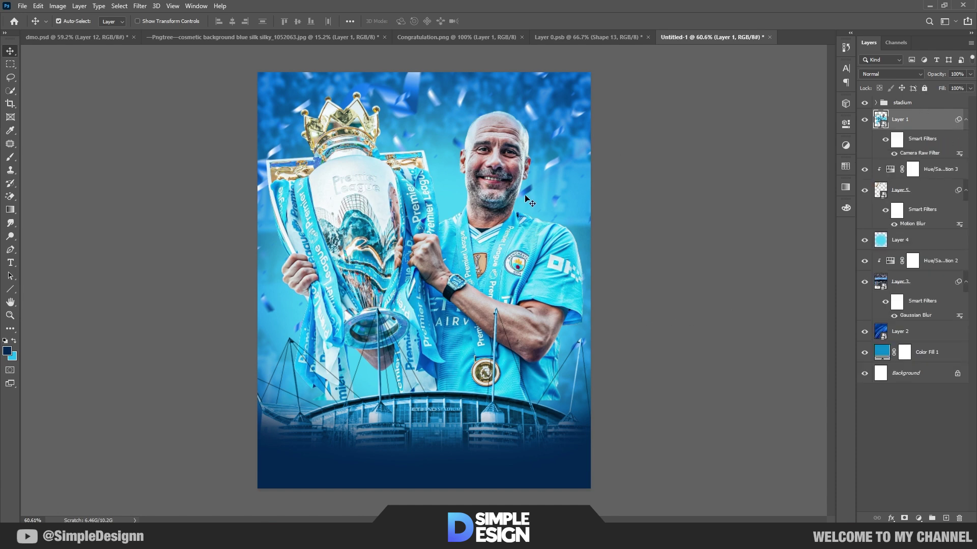
- Scale the manager and trophy layer, Layer 1, down to 75.62% so it sits slightly lower above the stadium
key(ctrl+t)
drag(590, 246, 531, 255)
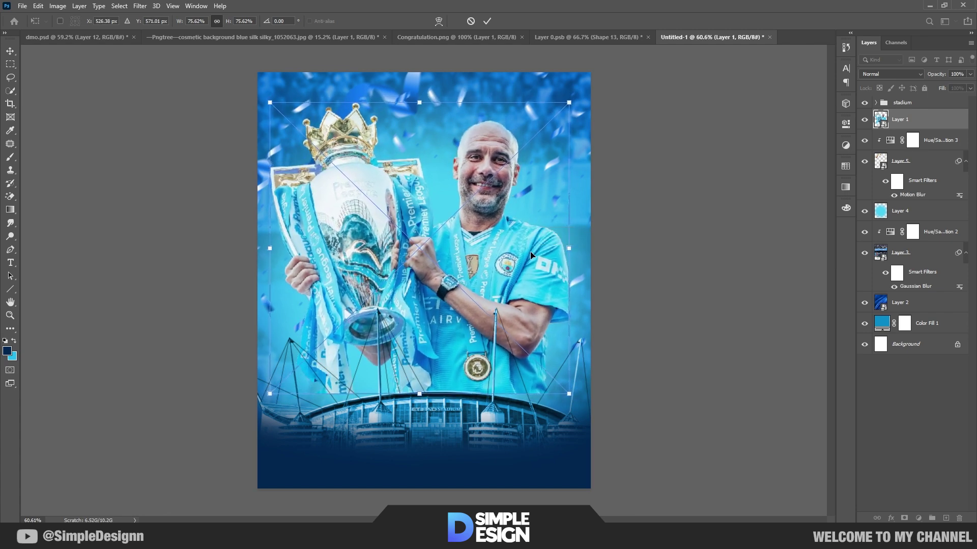
key(Return)
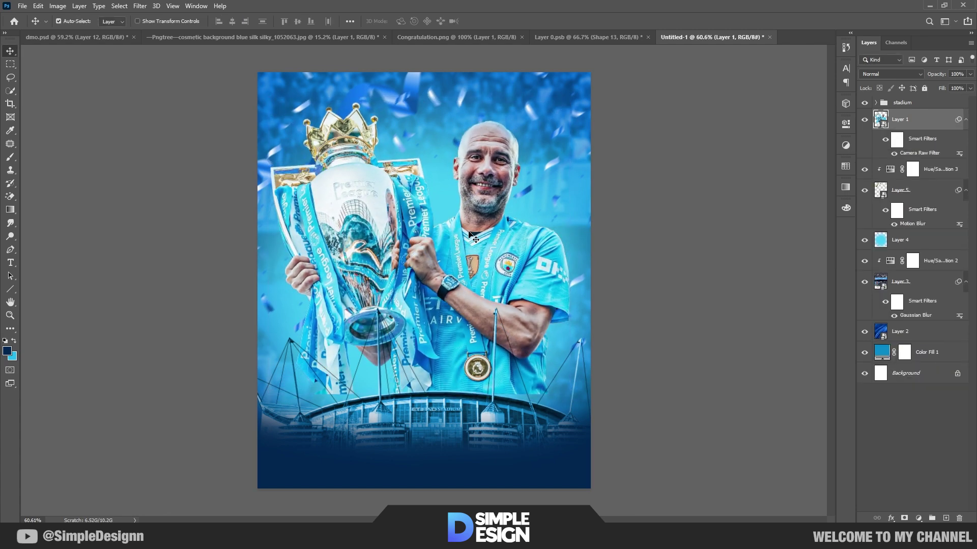
key(ctrl+plus)
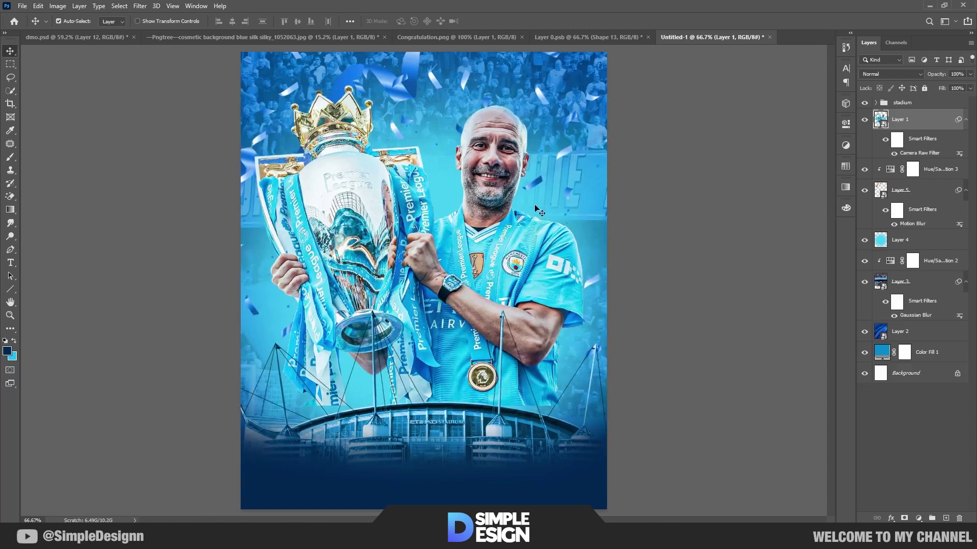
click(659, 225)
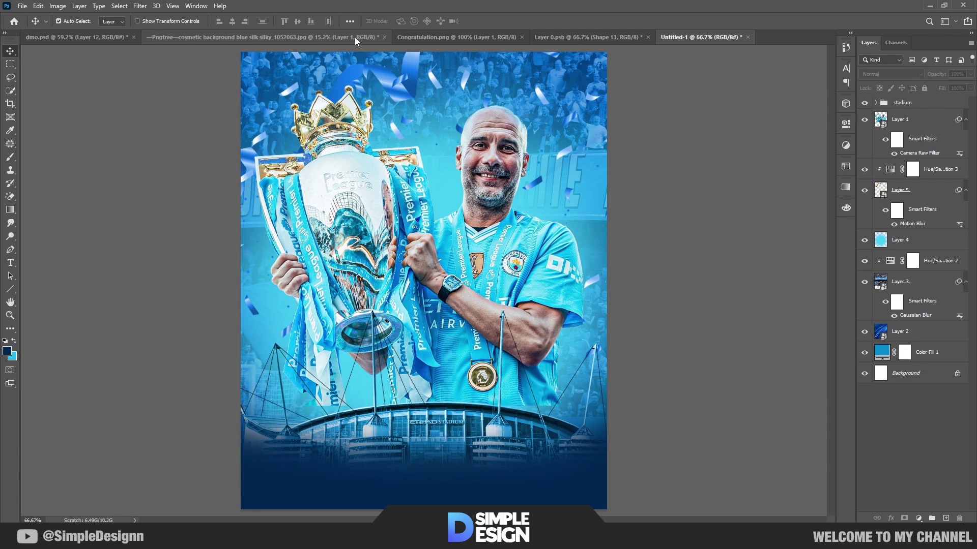
- Close the blue silk background file without saving it, and close Congratulation.png
click(381, 36)
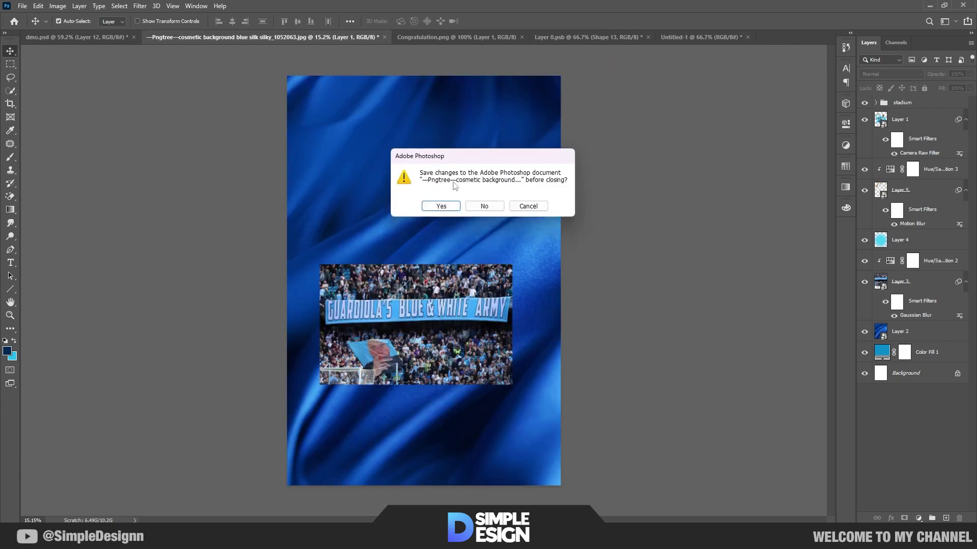
click(484, 207)
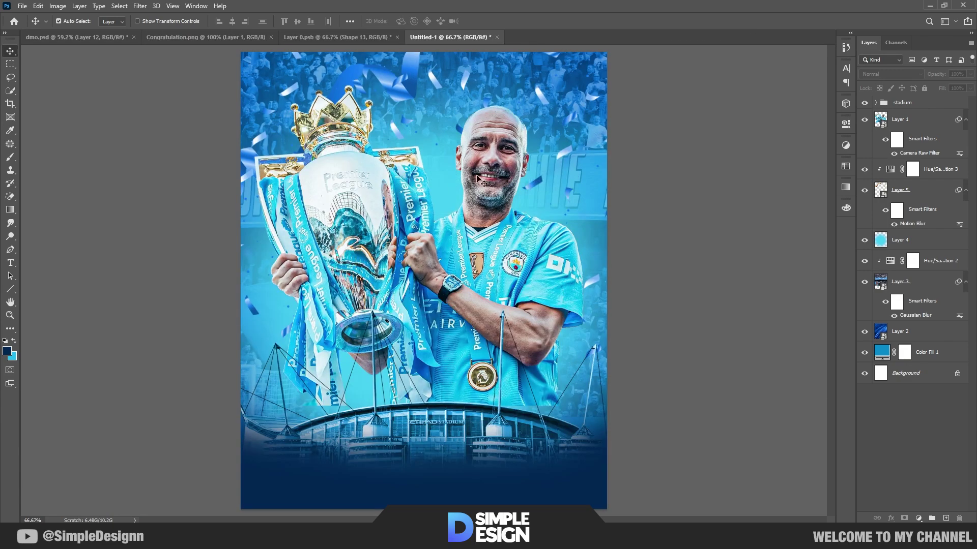
click(228, 40)
click(272, 37)
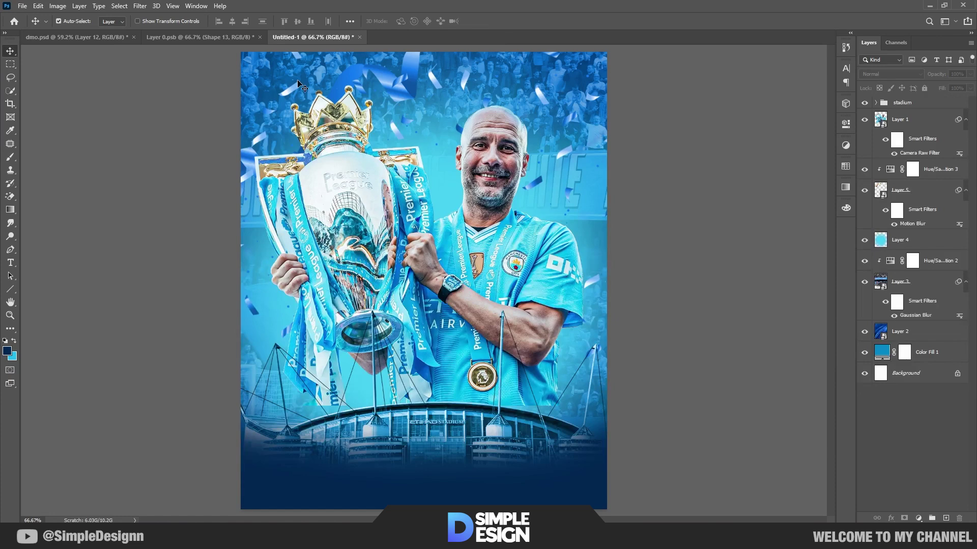
click(172, 36)
click(259, 37)
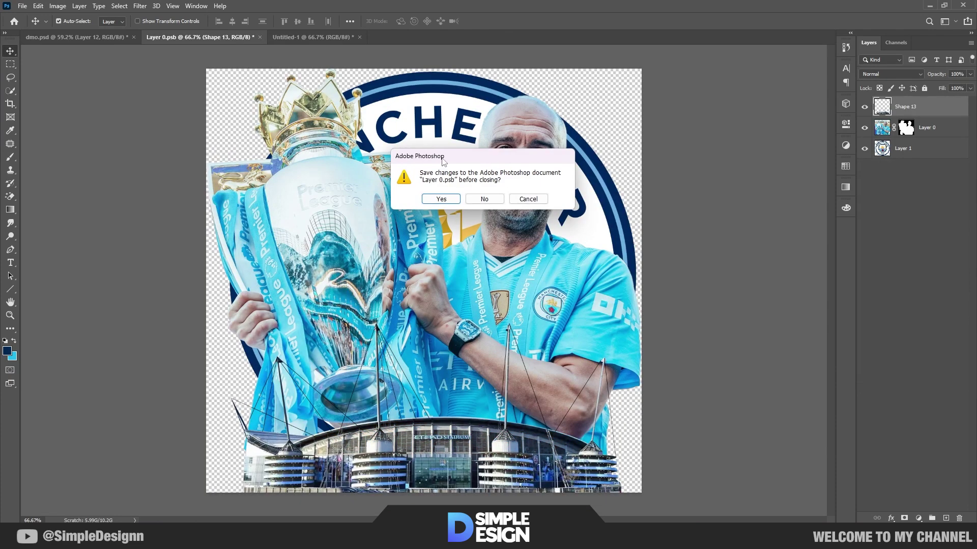
key(Escape)
click(293, 33)
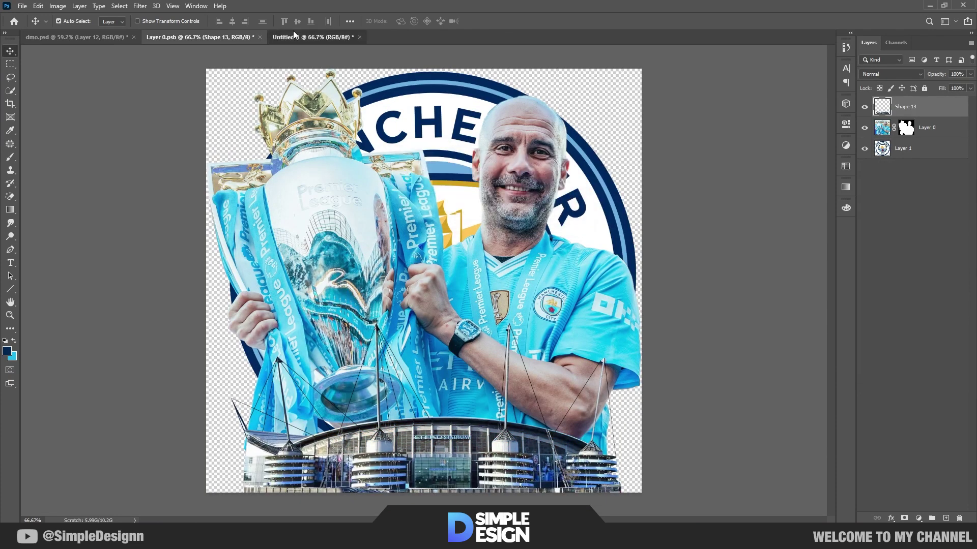
scroll(441, 244, down, 1)
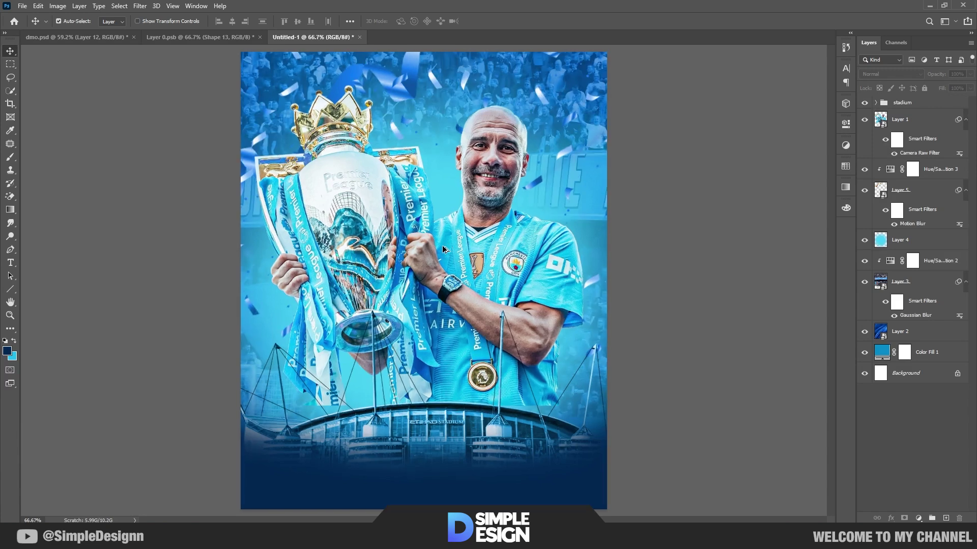
scroll(441, 245, up, 1)
scroll(426, 243, down, 1)
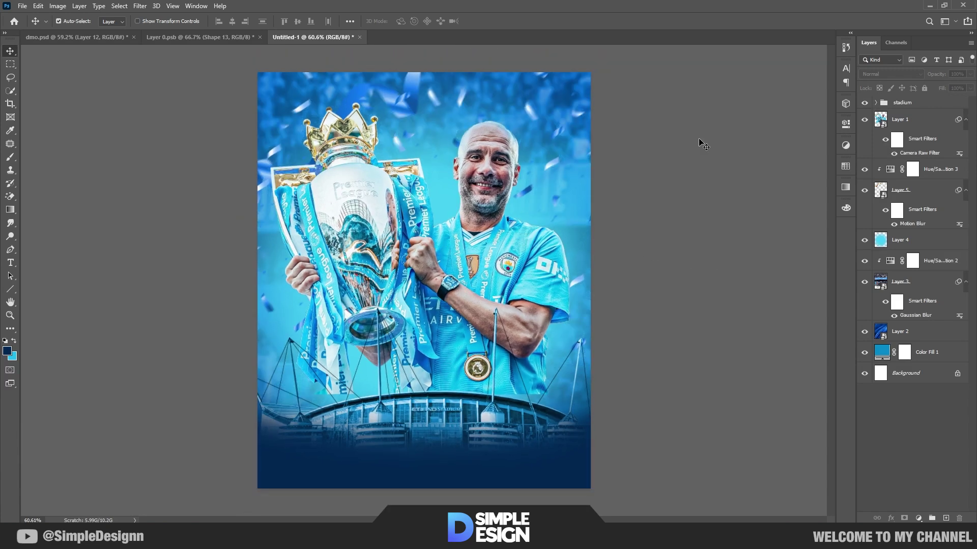
- Add a layer mask to the manager's Layer 1 and brush black with a soft brush to fade its lower edge above the stadium
click(965, 121)
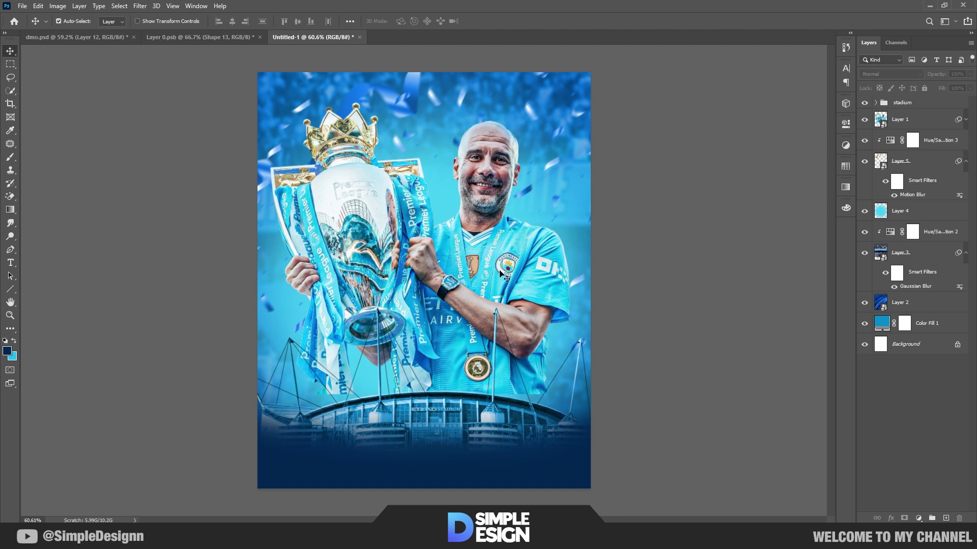
click(476, 305)
click(904, 518)
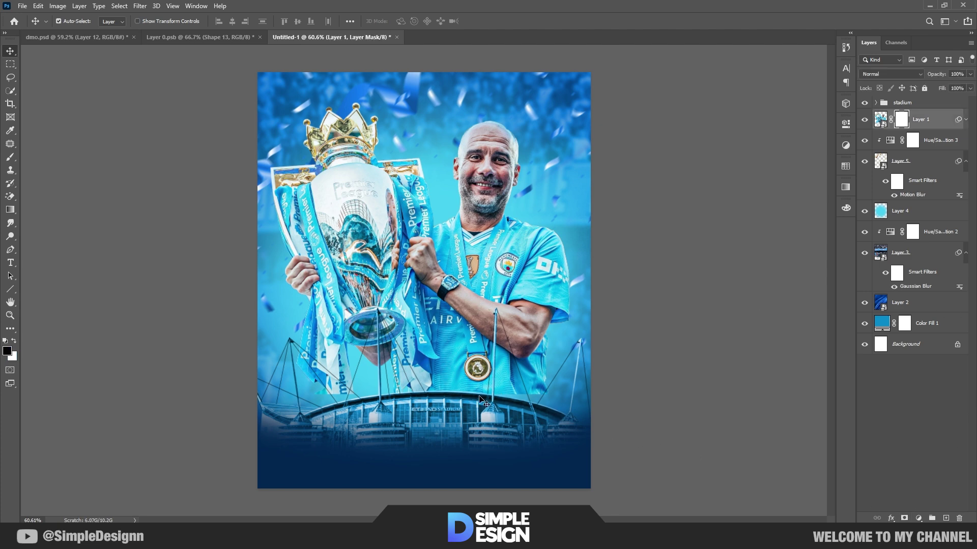
key(b)
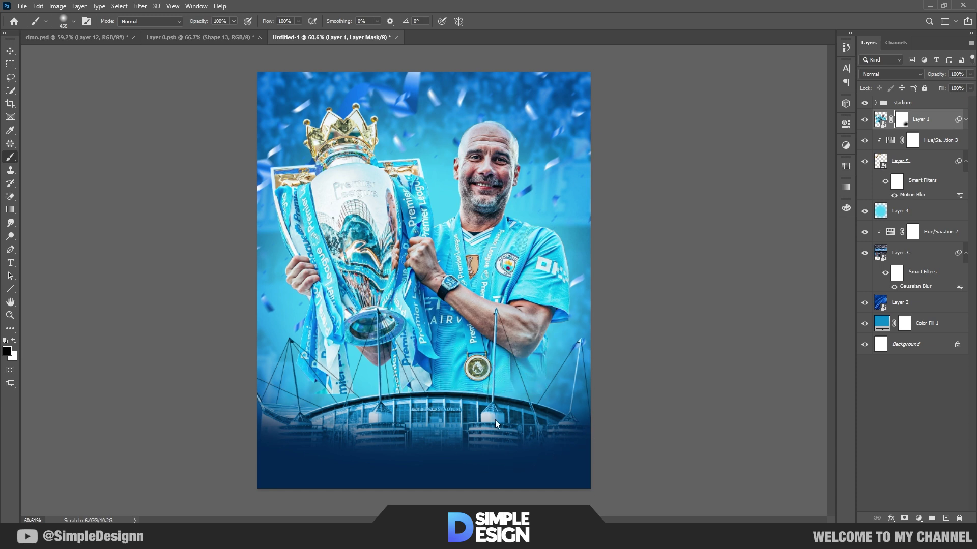
alt+right_click(521, 388)
mouse_move(560, 398)
mouse_down()
mouse_move(493, 430)
mouse_move(368, 450)
mouse_move(394, 432)
mouse_move(380, 412)
mouse_move(238, 419)
mouse_up()
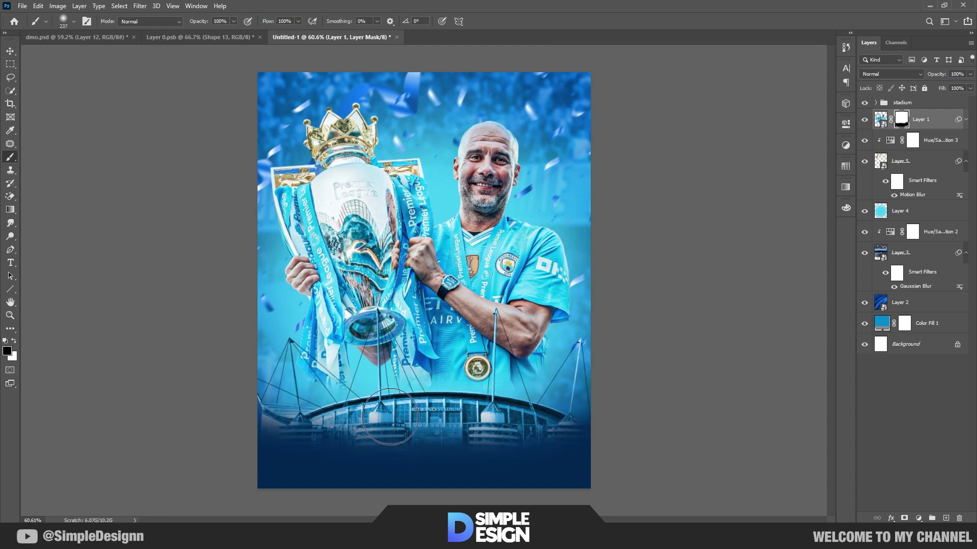
key(v)
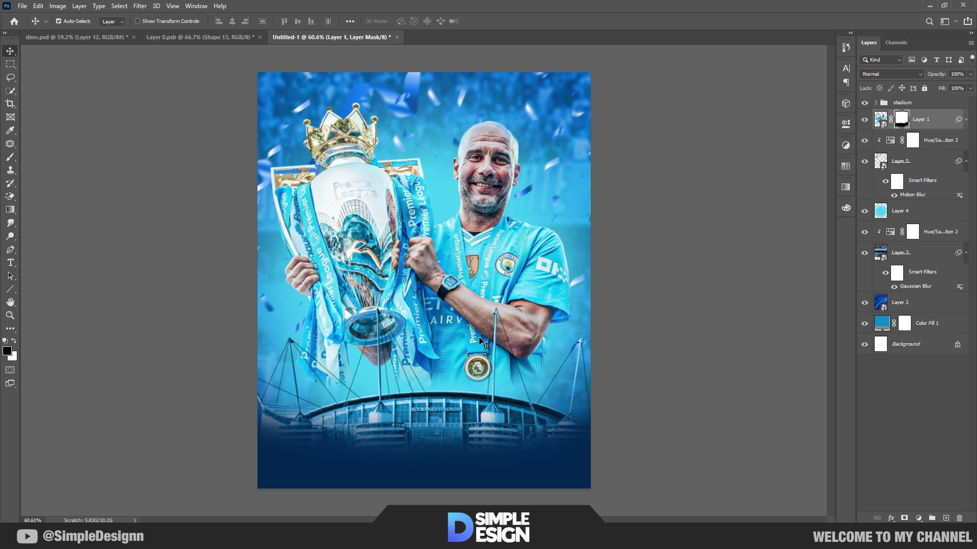
- Copy the Manchester City crest from Layer 0.psb into the Untitled-1 poster
click(223, 37)
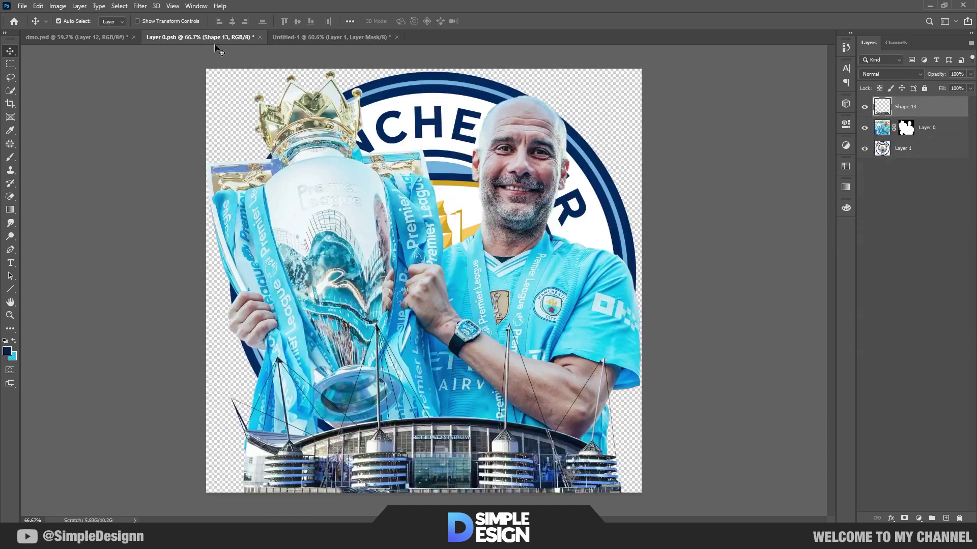
drag(443, 125, 370, 59)
click(359, 37)
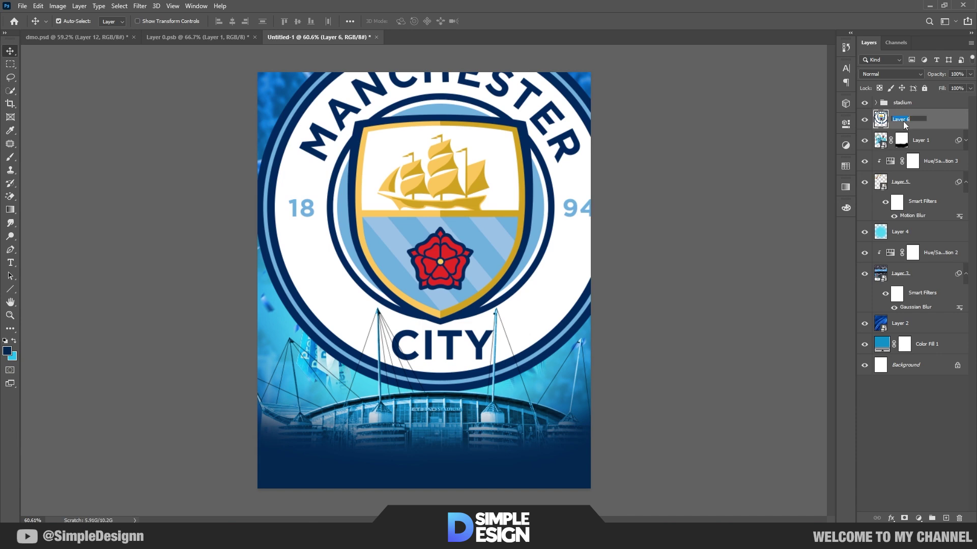
- Rename the crest's layer as Logo and place it above the stadium group
double_click(902, 121)
key(Return)
drag(904, 122, 904, 98)
- Shrink the Logo to a small badge near the poster's upper edge and centre it horizontally on the Background layer
key(ctrl+t)
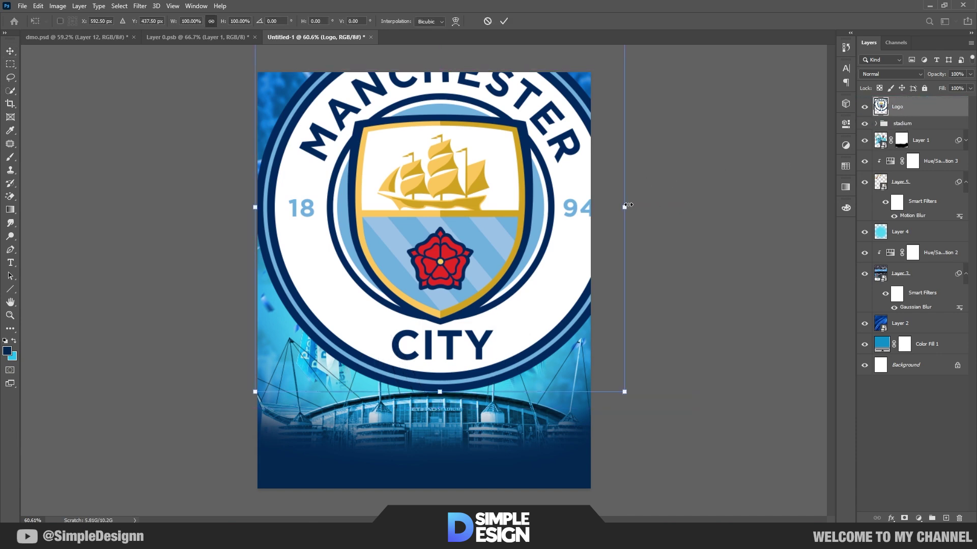
drag(628, 205, 415, 117)
key(Return)
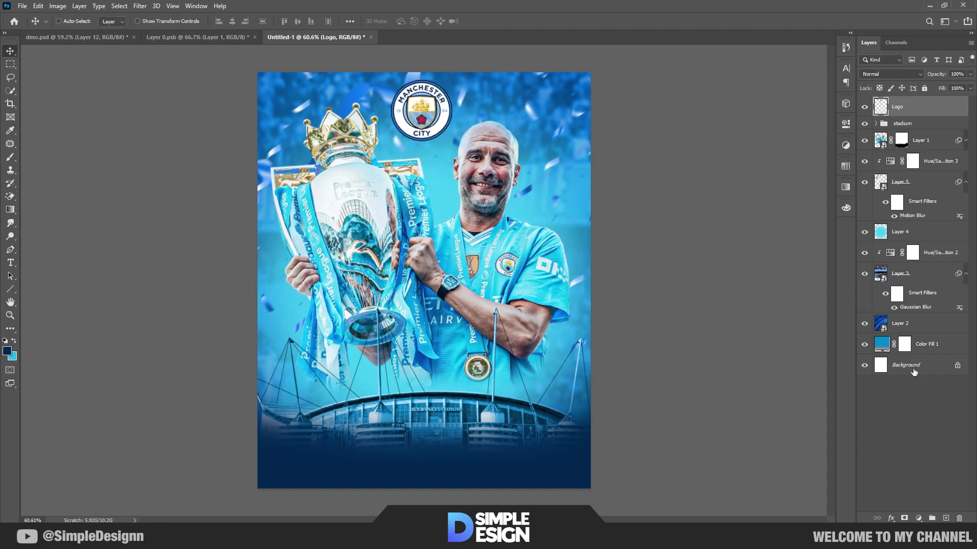
ctrl+click(914, 373)
click(232, 21)
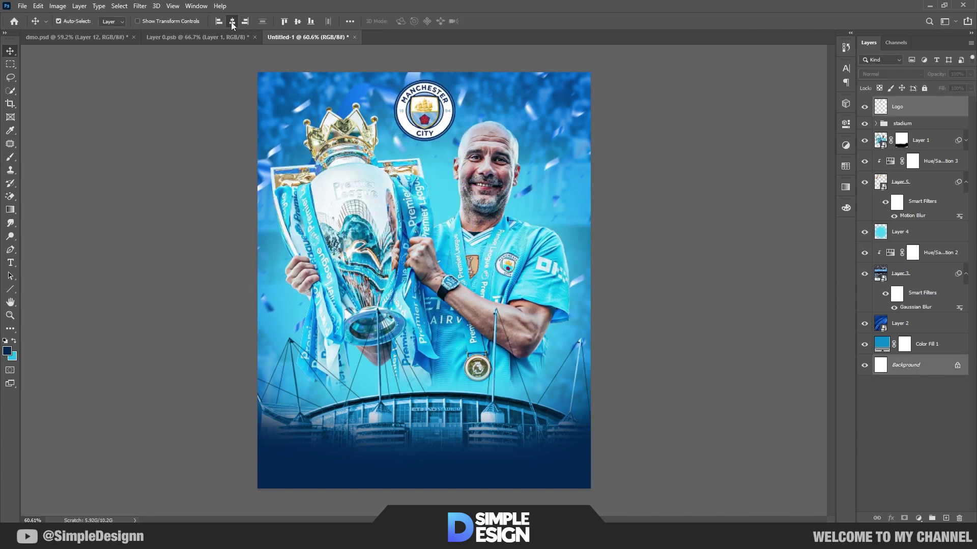
click(917, 416)
- Set the Logo layer's blend mode to Screen
click(890, 106)
click(885, 74)
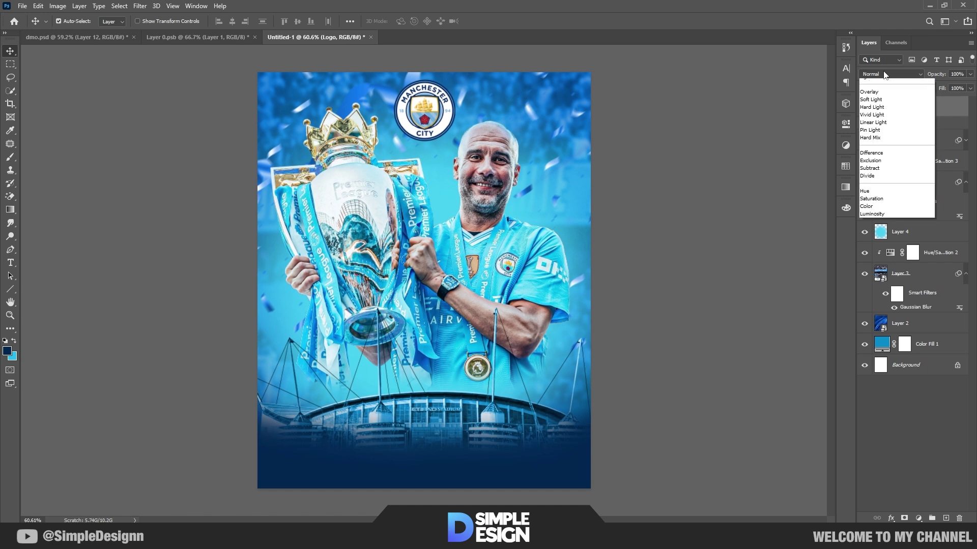
click(880, 160)
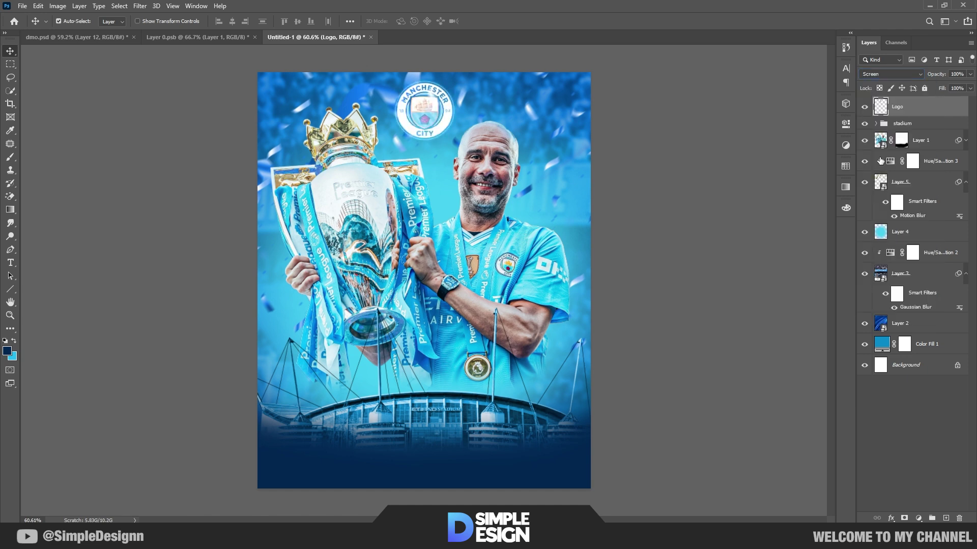
click(966, 444)
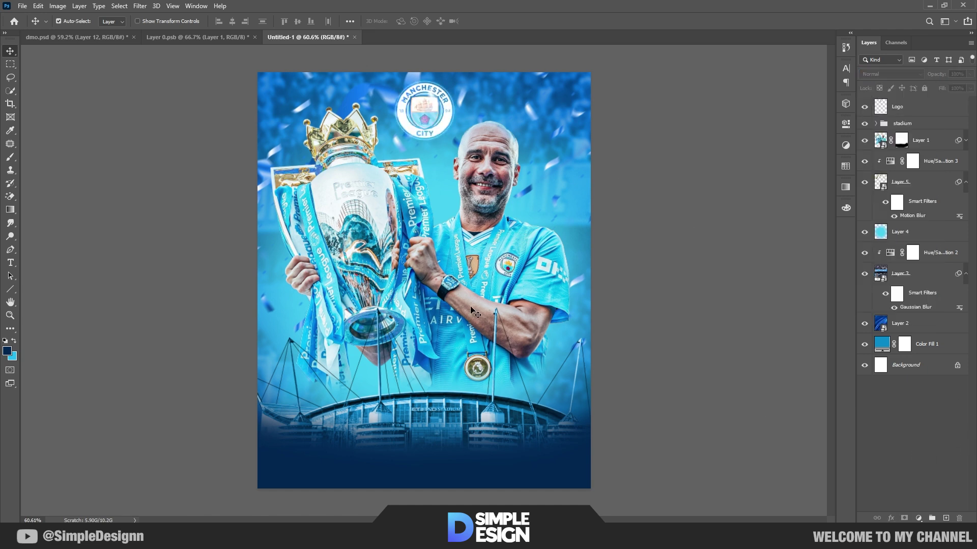
- Add a CHAMPIONS text line over the poster's lower half and colour it white (ffffff)
key(t)
click(410, 370)
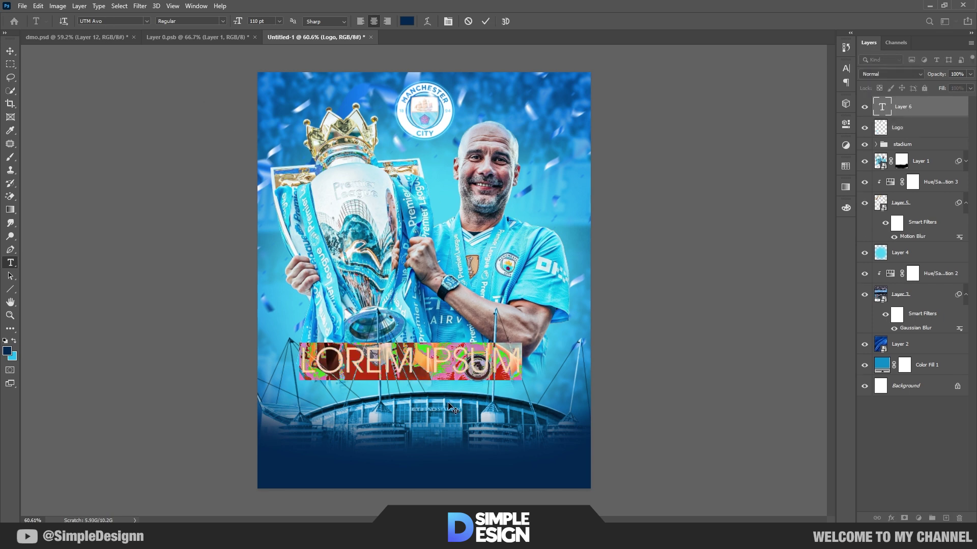
text(CH)
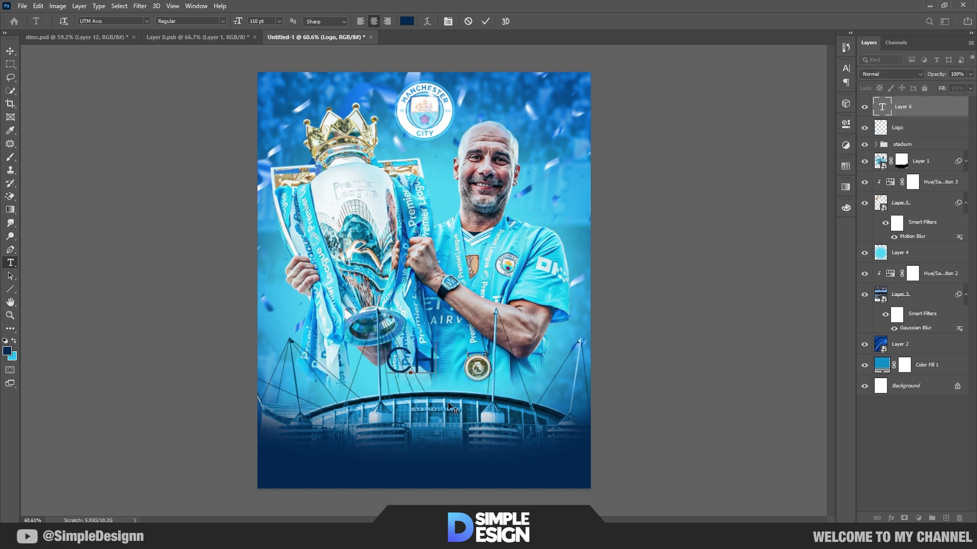
text(AMPIONS)
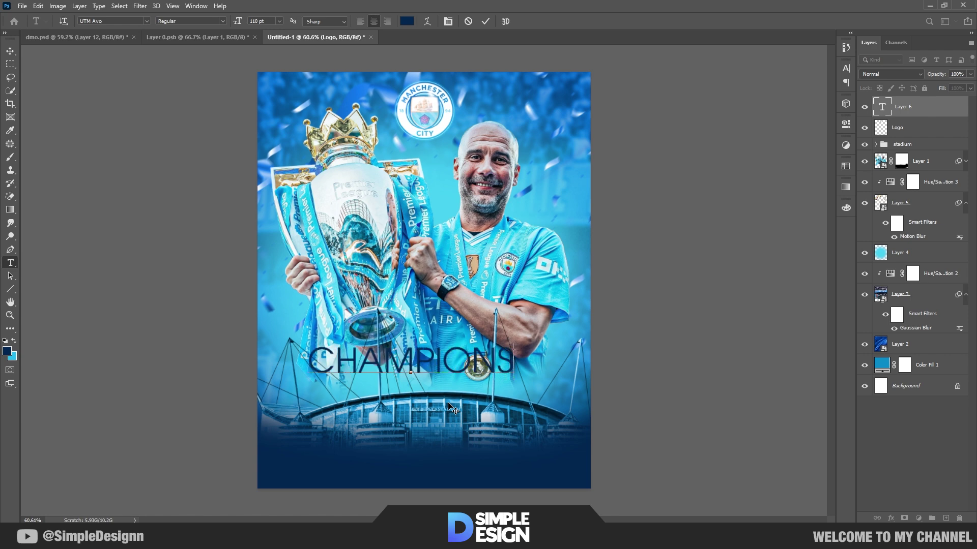
key(ctrl+a)
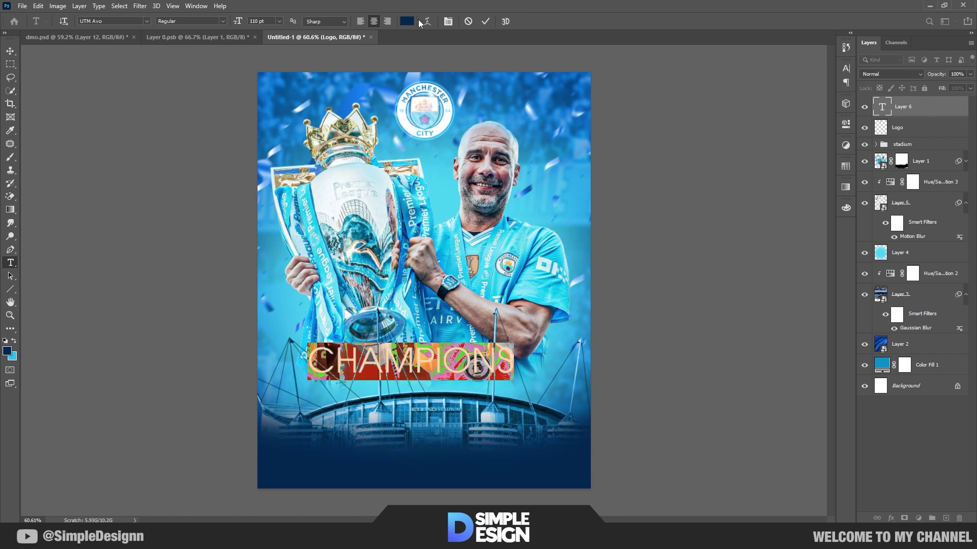
click(406, 21)
click(707, 322)
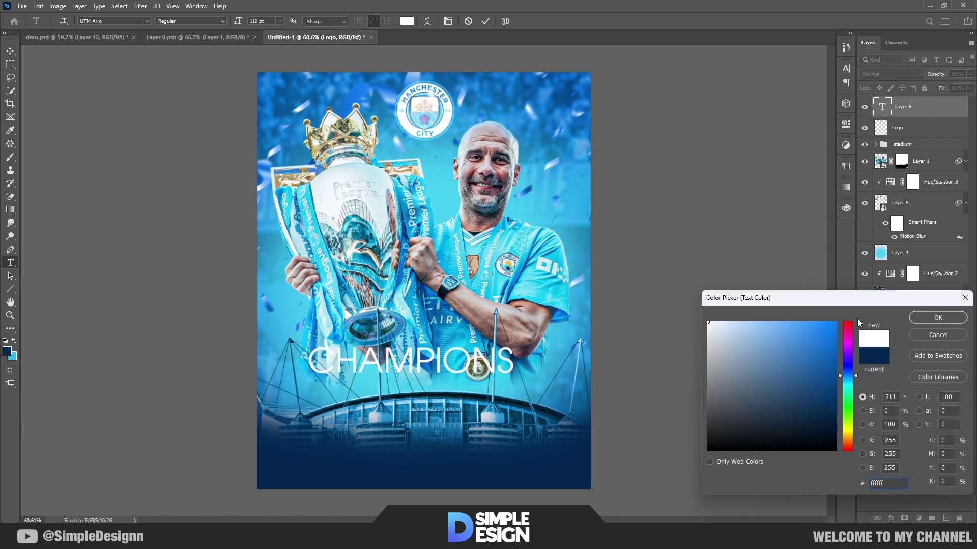
click(937, 318)
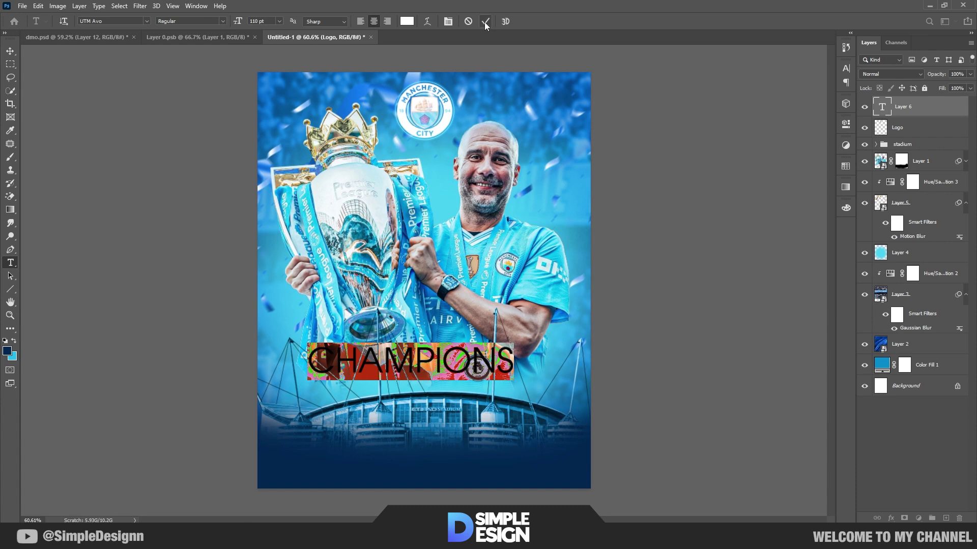
click(485, 22)
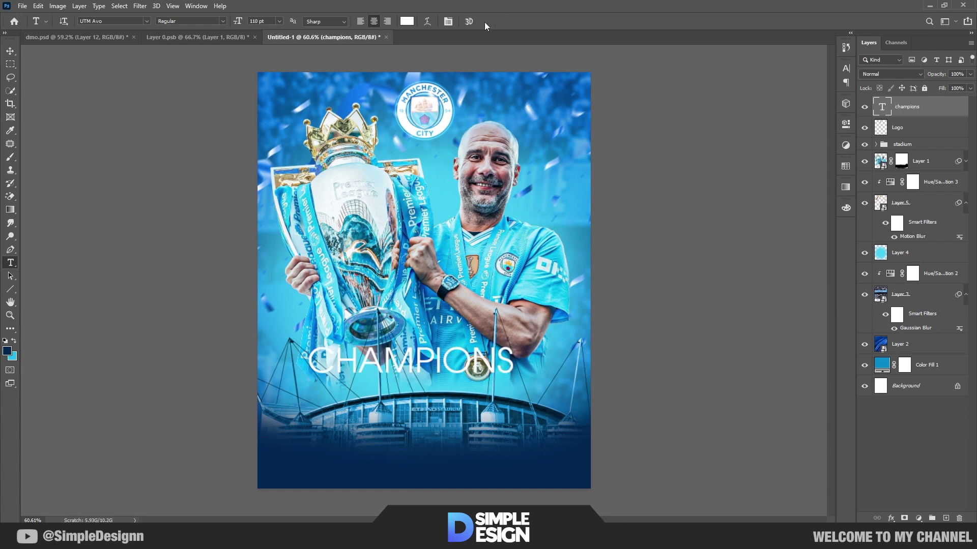
- Change the CHAMPIONS title's font to Leonore
click(368, 356)
key(ctrl+a)
click(148, 21)
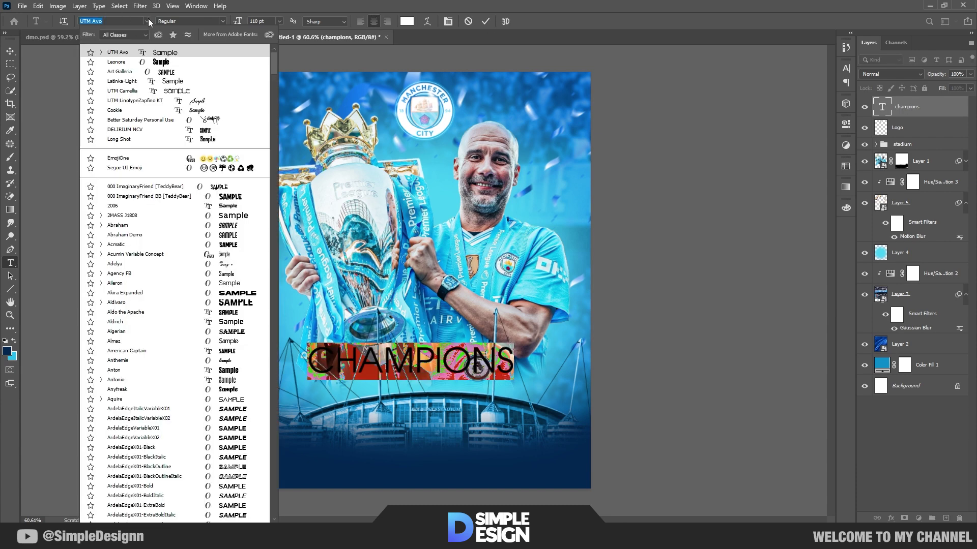
click(129, 62)
key(Return)
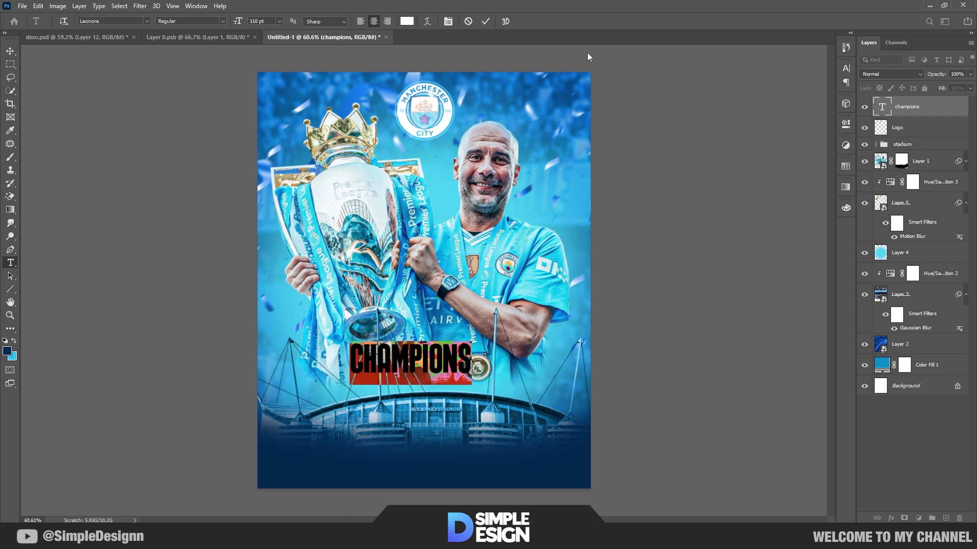
click(487, 21)
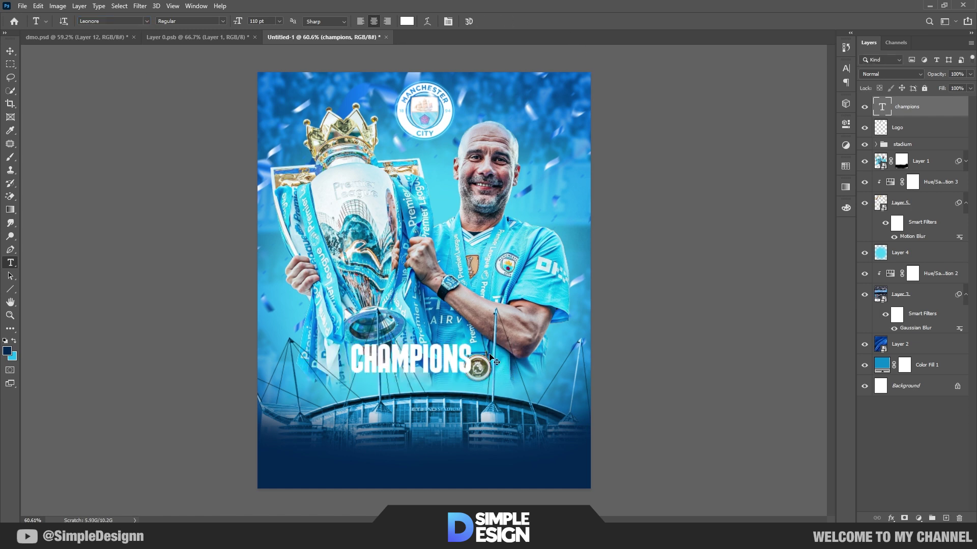
- Enlarge the CHAMPIONS title to about 236 pt so it spans most of the poster's width
key(ctrl+t)
drag(477, 363, 514, 381)
key(Return)
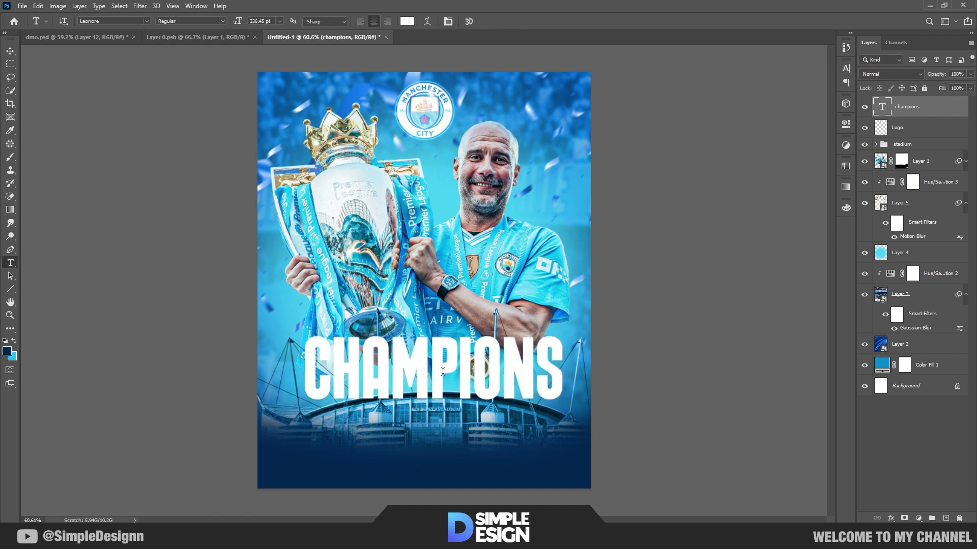
- Warp the CHAMPIONS title with a horizontal Arc style and a bend of +22%
double_click(443, 372)
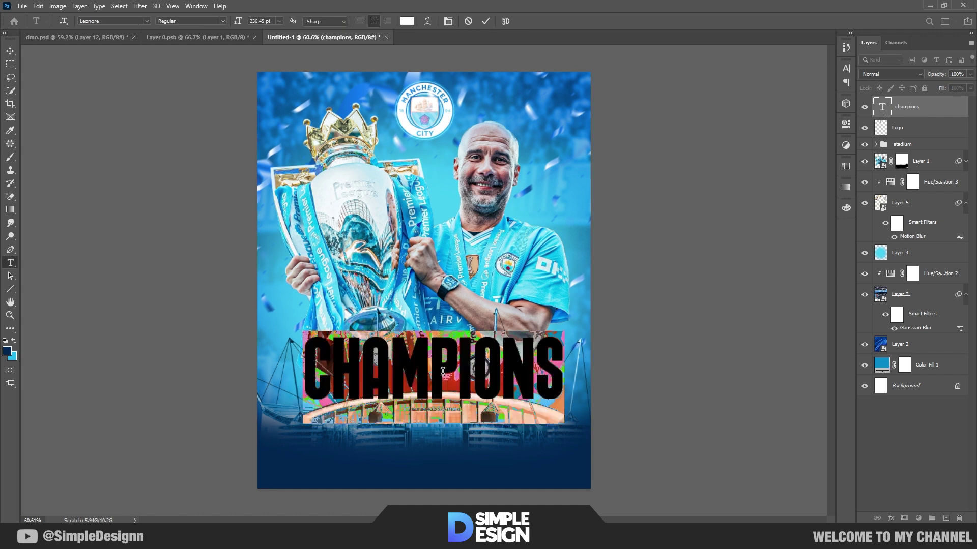
click(428, 22)
click(661, 151)
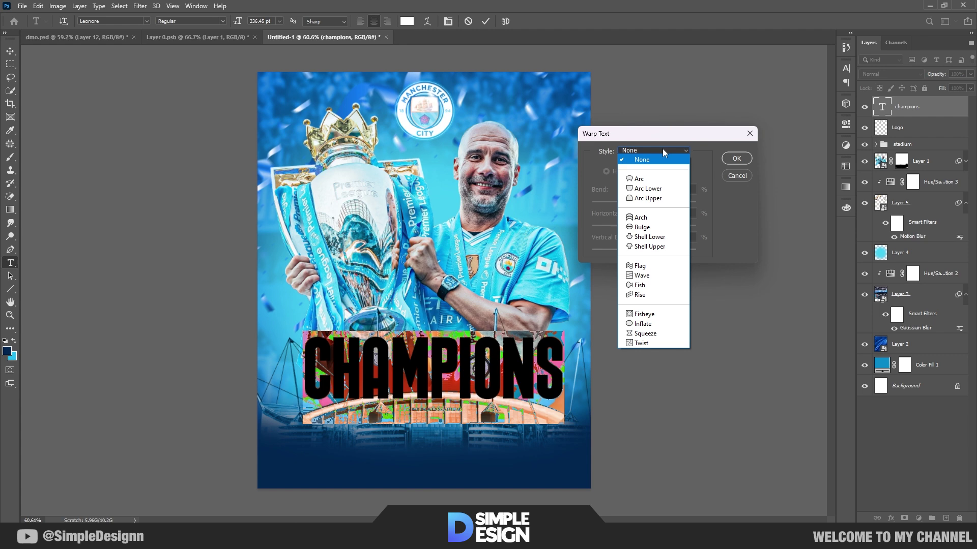
click(653, 179)
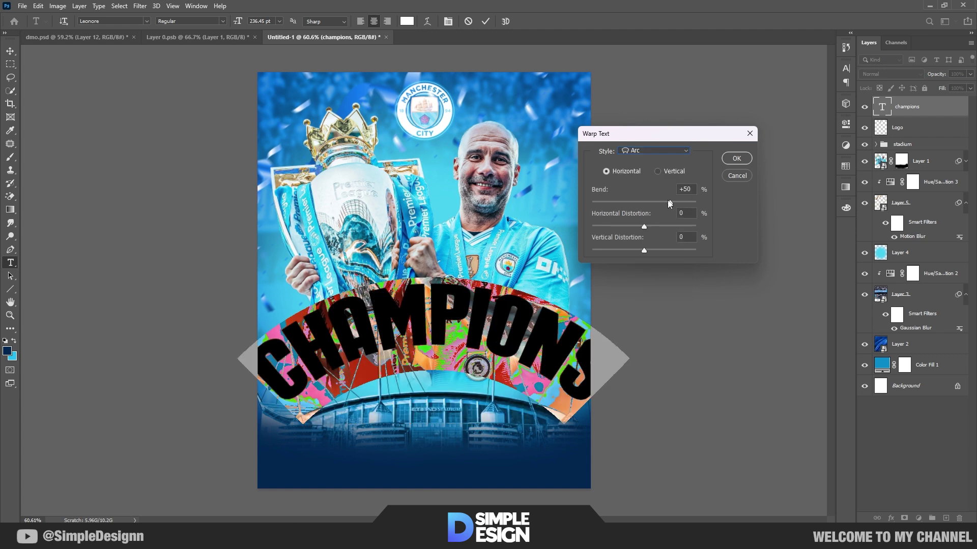
drag(669, 202, 655, 202)
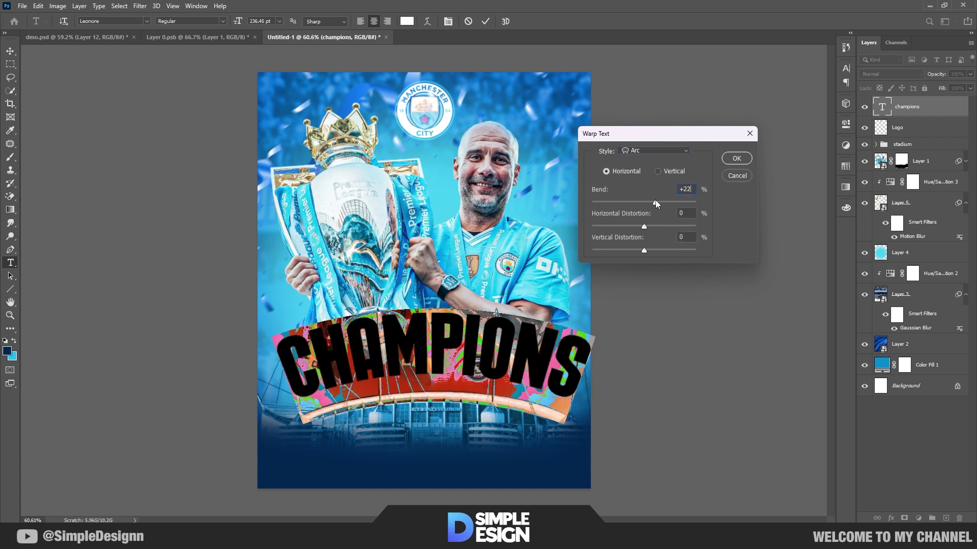
click(736, 158)
click(485, 21)
- Move the arched CHAMPIONS title down so it follows the stadium roof's curve
key(ctrl+t)
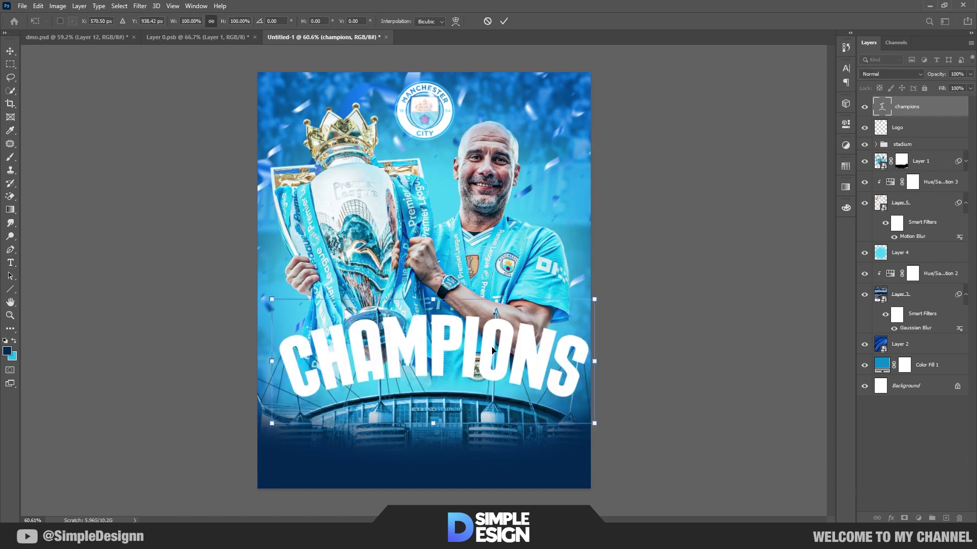
drag(493, 349, 492, 361)
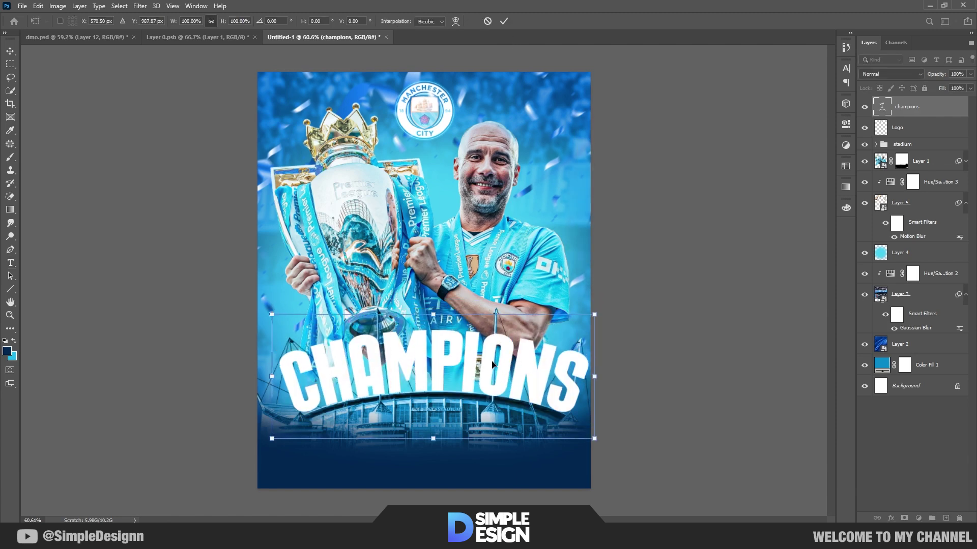
key(Return)
- Shift the CHAMPIONS title slightly left to centre it on the poster and rotate it slightly counter-clockwise
key(ctrl+plus)
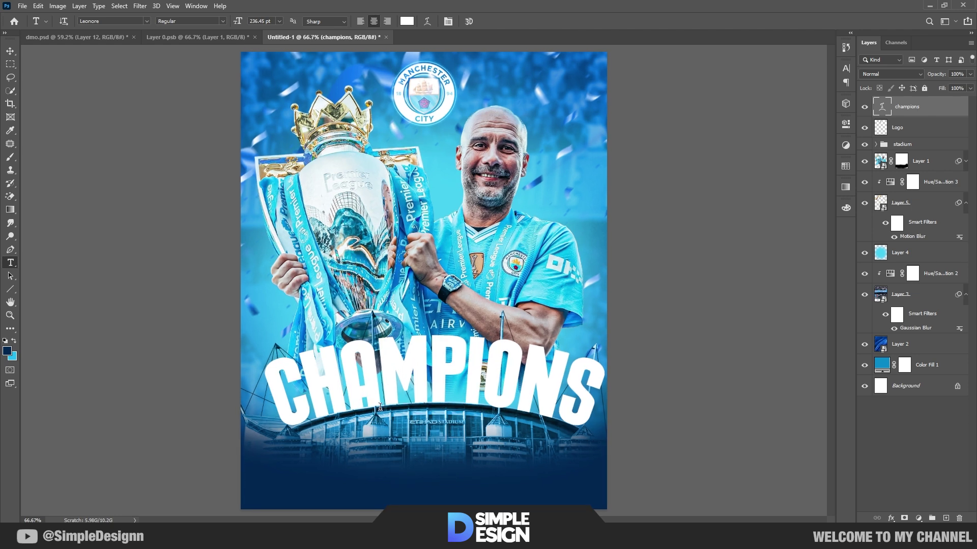
key(v)
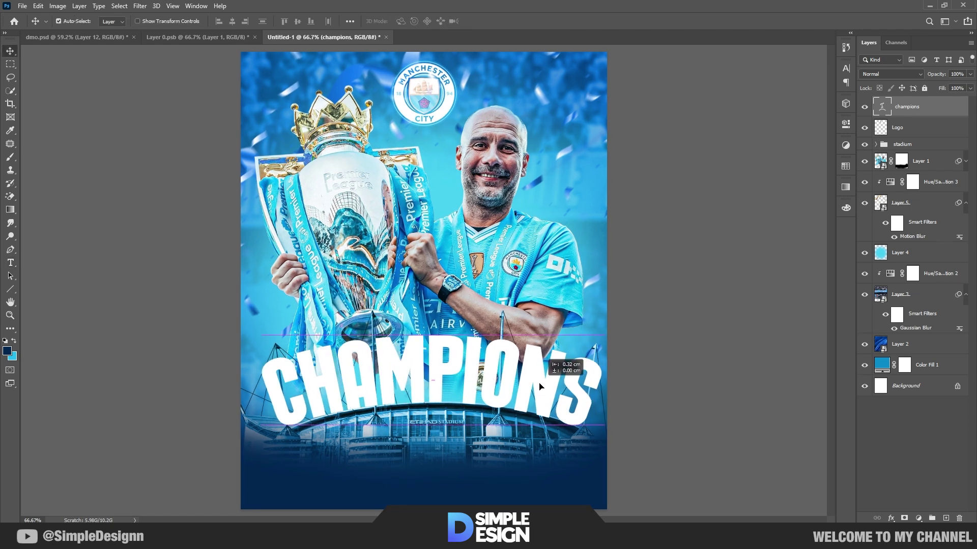
drag(548, 389, 540, 389)
key(ctrl+t)
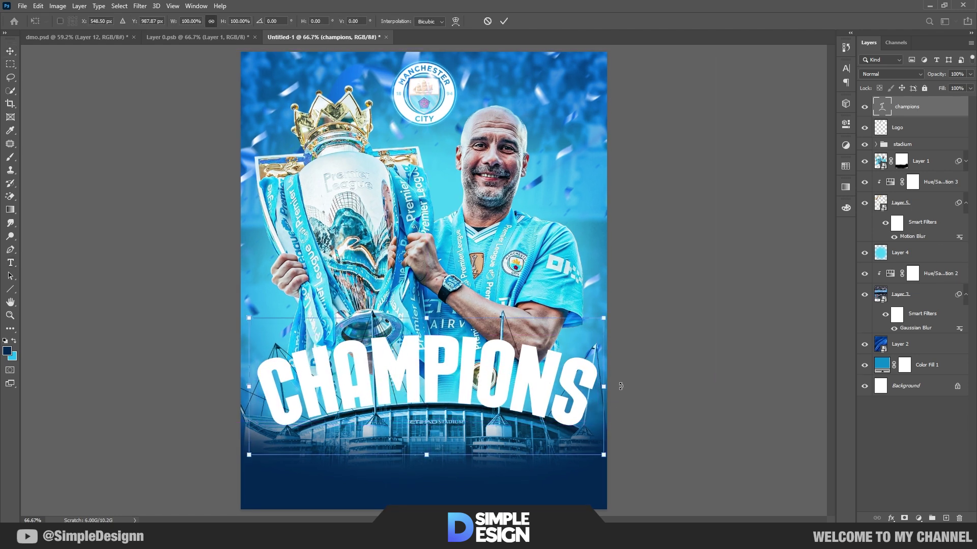
drag(621, 387, 626, 381)
key(Return)
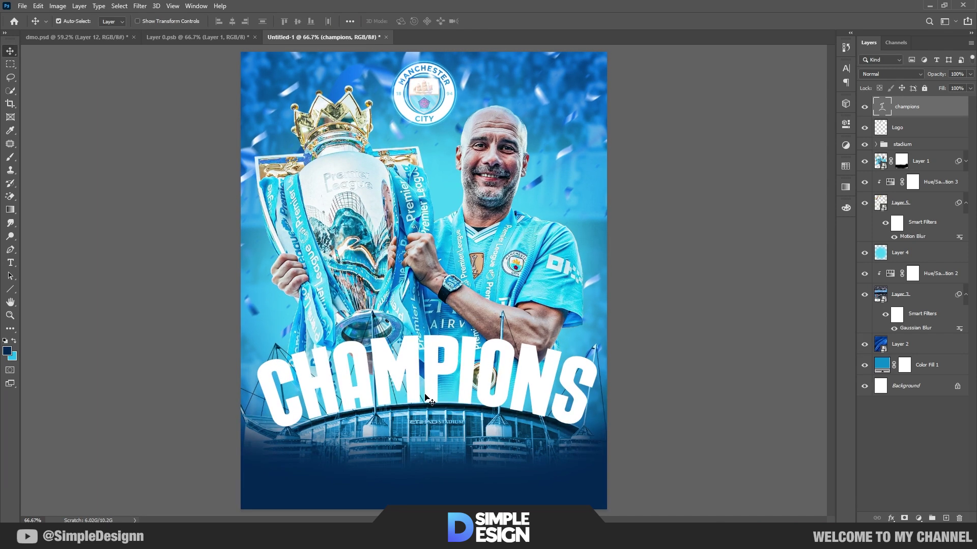
- Add a white text line reading 4 IN A ROW below the CHAMPIONS title
key(t)
click(371, 463)
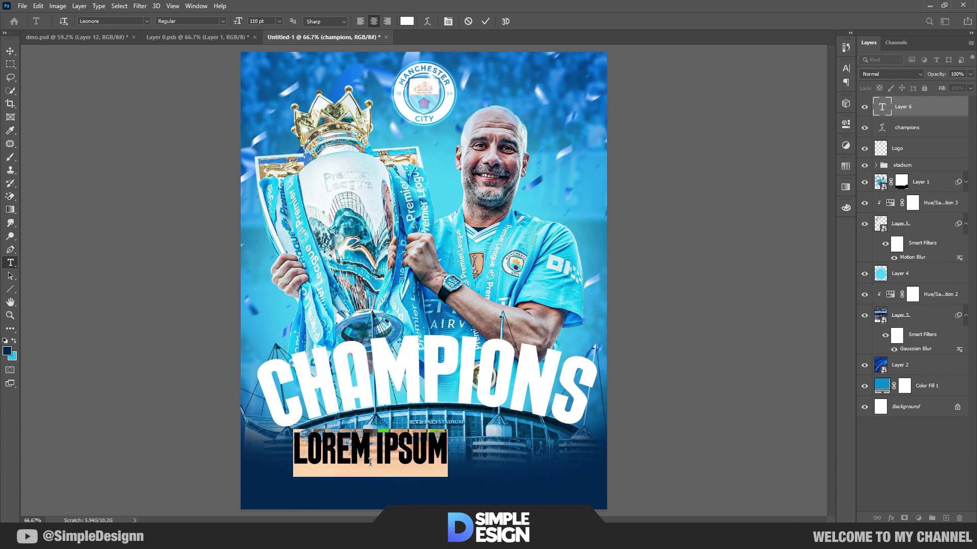
text(3)
key(BackSpace)
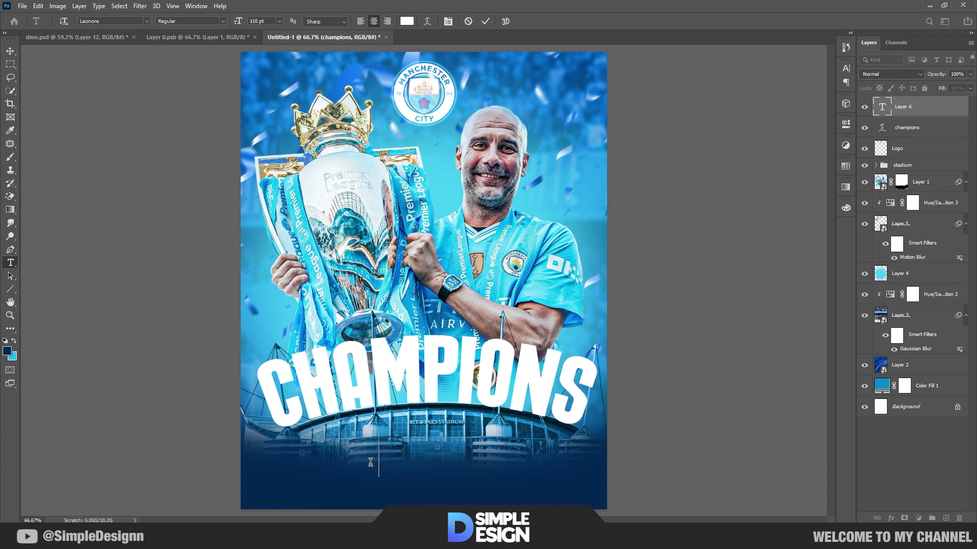
text(4 IN)
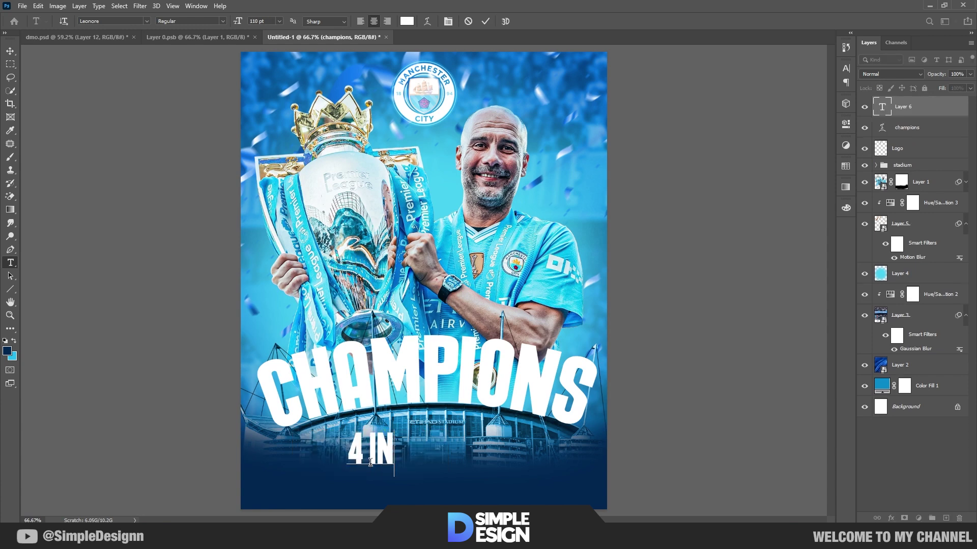
text( A ROW)
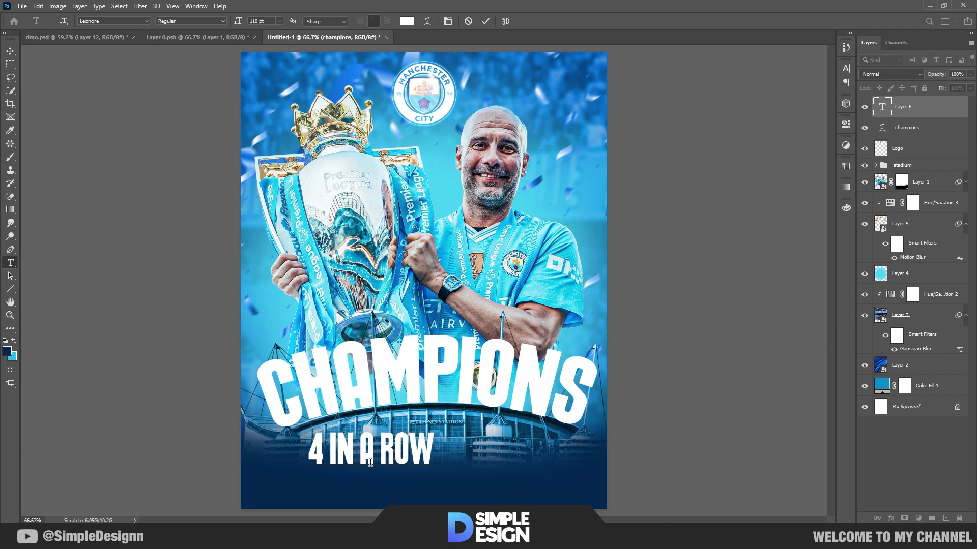
- Change the font of the 4 IN A ROW line to Art Galleria
key(ctrl+a)
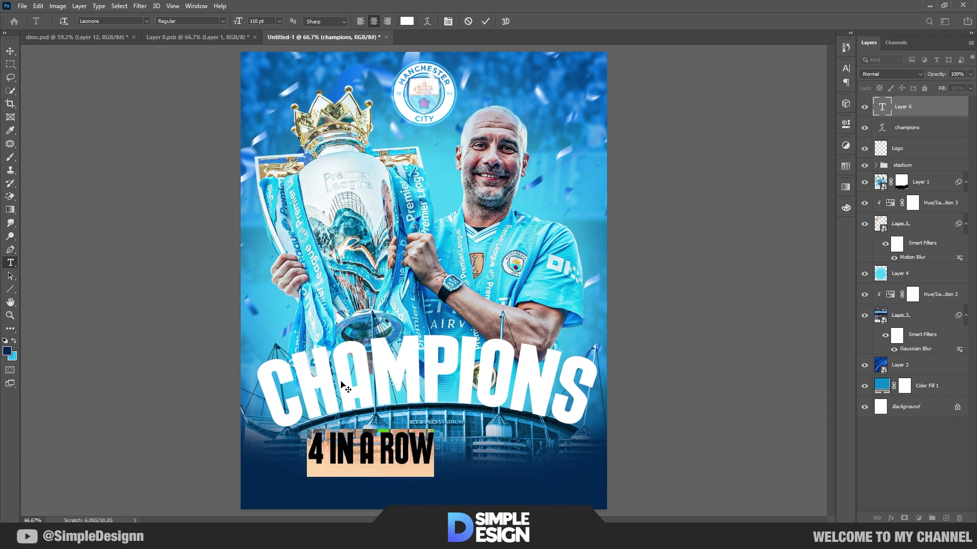
click(147, 21)
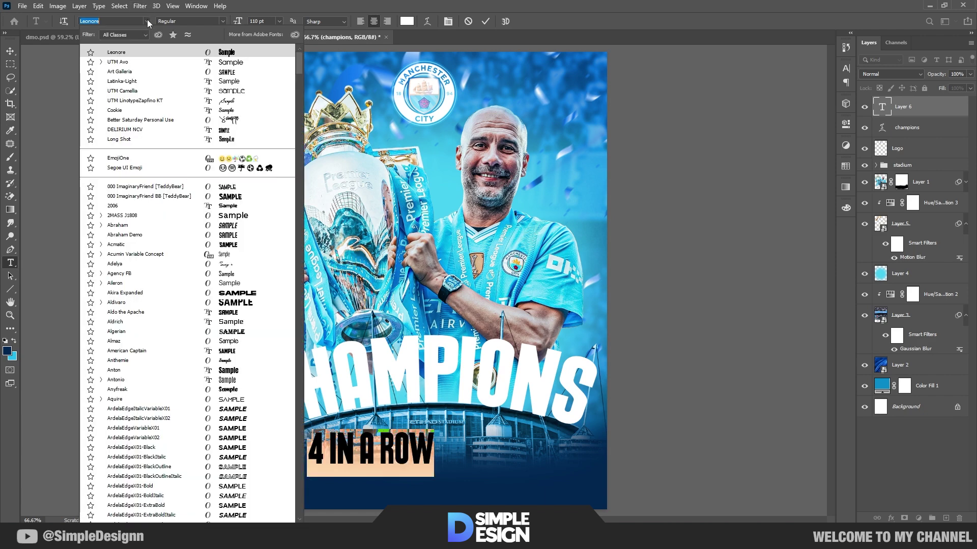
click(120, 71)
click(486, 21)
- Centre 4 IN A ROW below the title and duplicate it underneath, replacing the copy's text with MANCHESTER CITY
key(v)
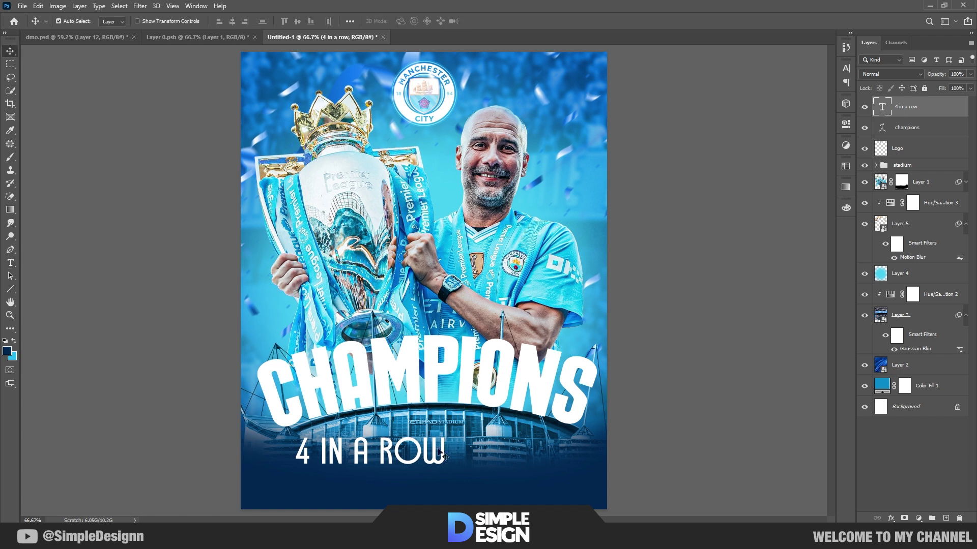
drag(429, 453, 487, 484)
key(t)
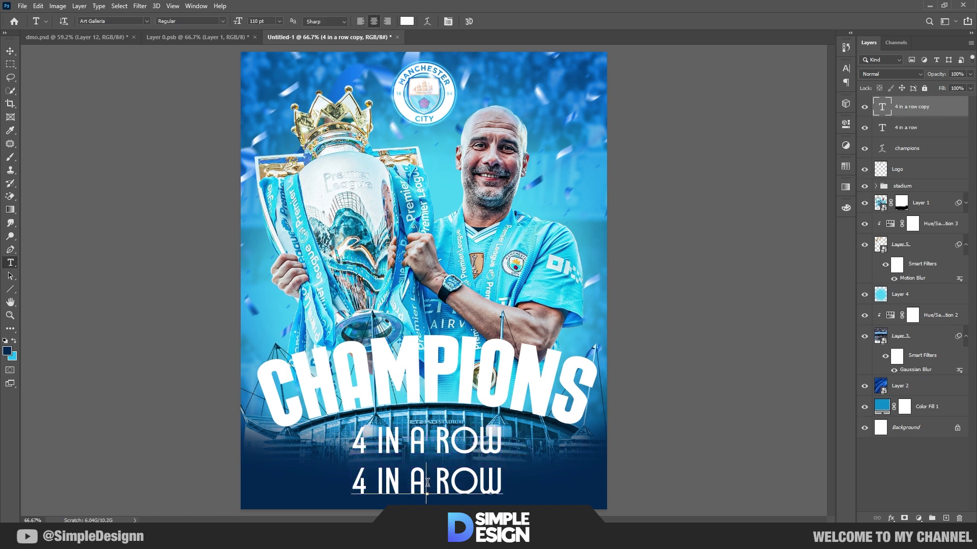
click(427, 482)
key(ctrl+a)
text(MANCHESTER CITY)
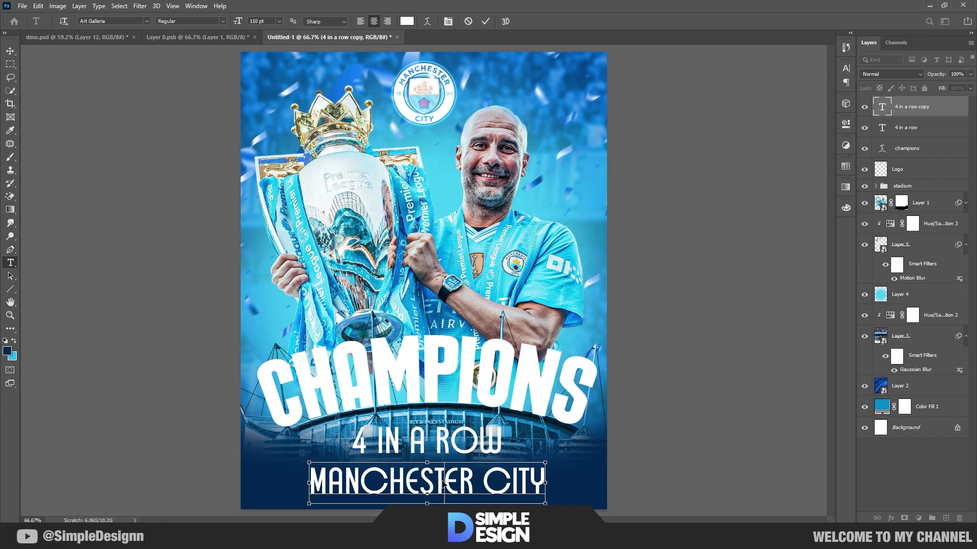
- Set the MANCHESTER CITY line in UTM Avo Regular with a tracking of 700
key(ctrl+a)
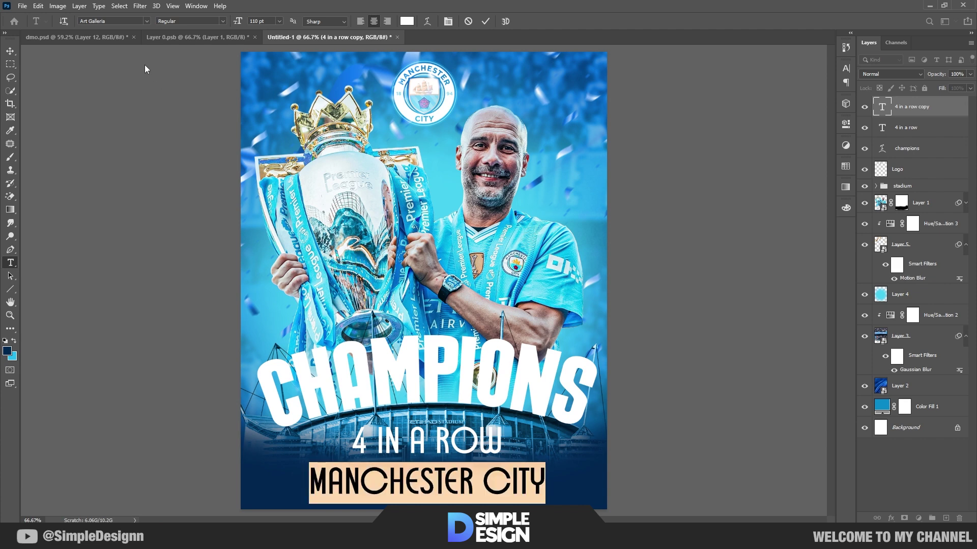
click(127, 21)
text(avo)
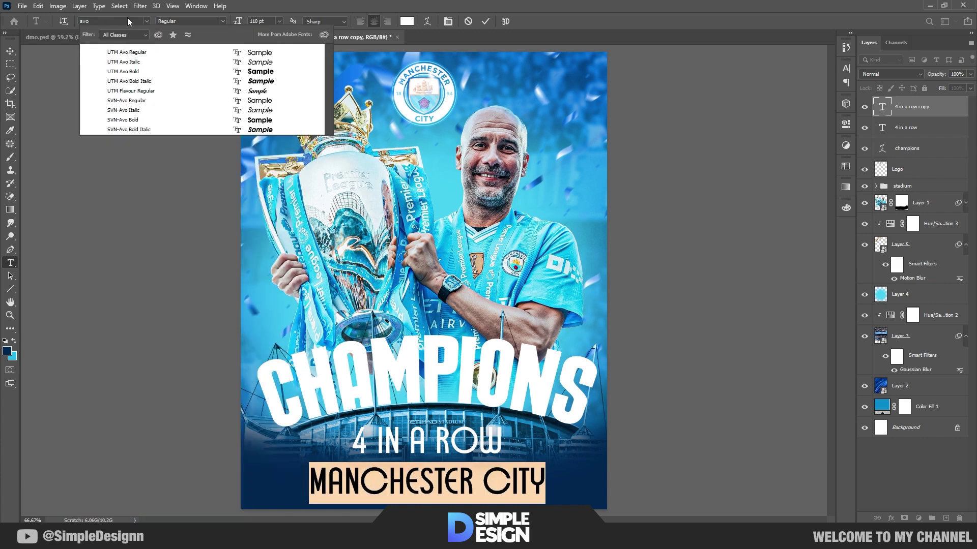
click(132, 52)
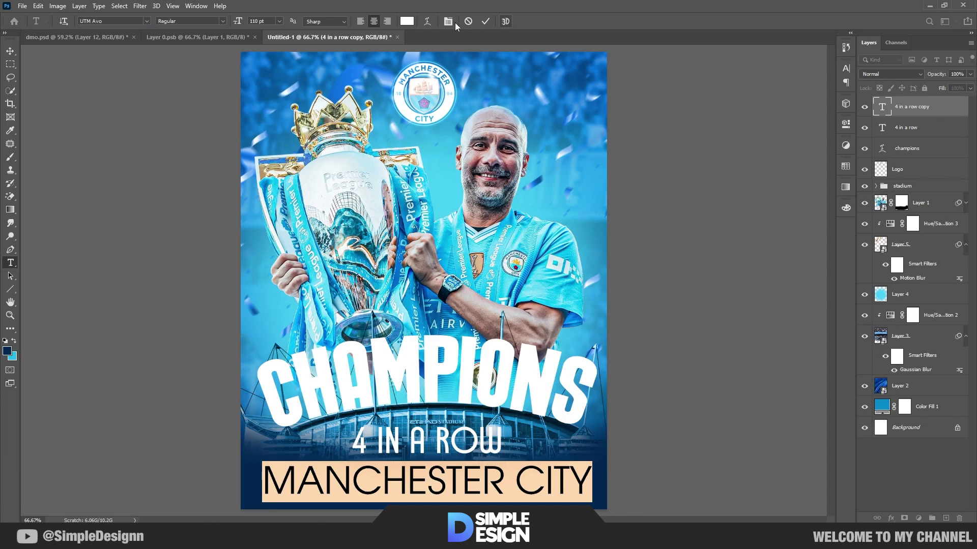
click(448, 22)
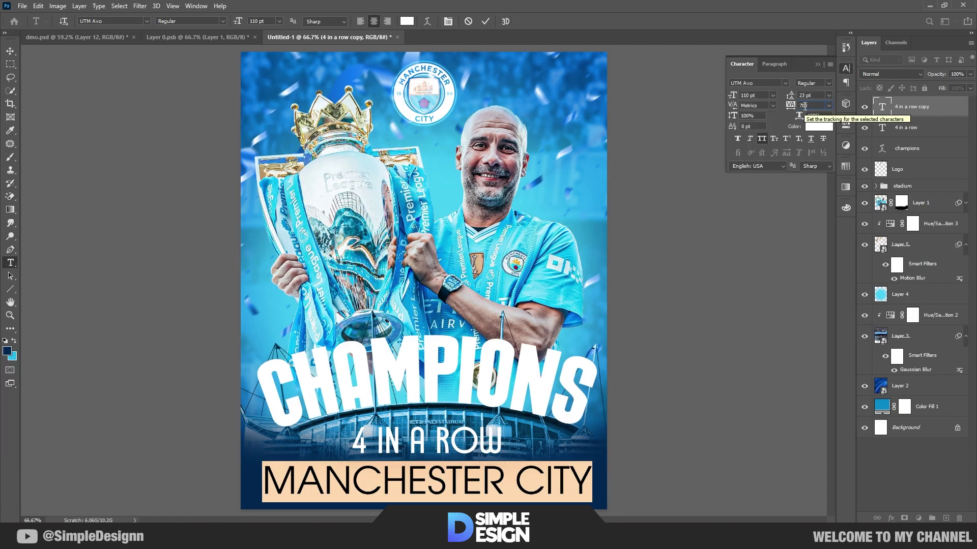
key(Return)
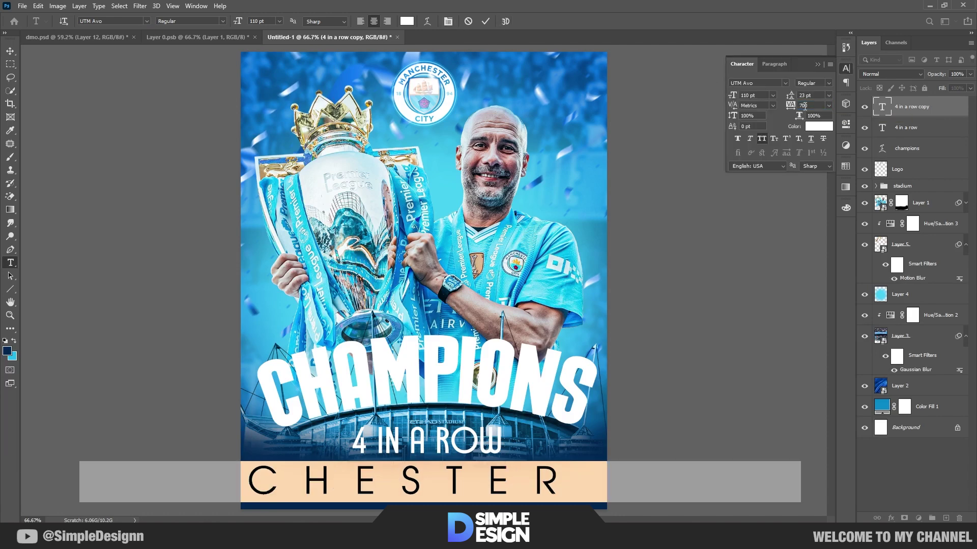
- Scale the MANCHESTER CITY line down to about 25.7 pt below 4 IN A ROW
click(818, 65)
click(485, 21)
key(ctrl+t)
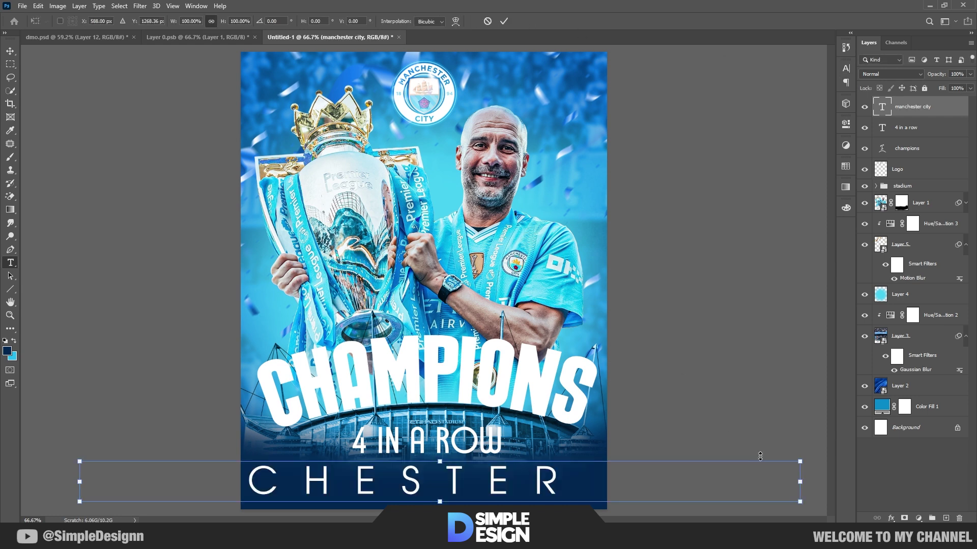
drag(801, 481, 525, 472)
key(Return)
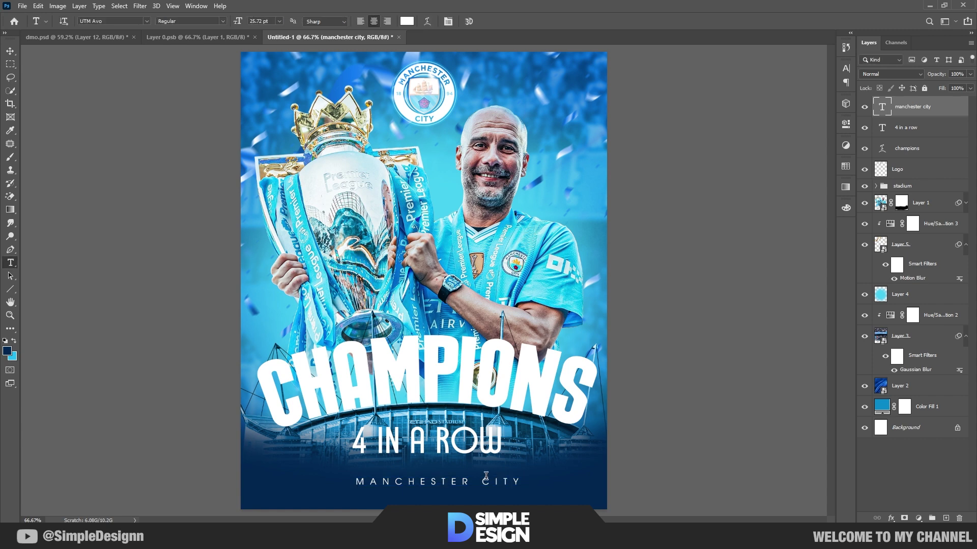
- Centre the 4 IN A ROW line horizontally on the canvas by aligning it with the Background layer
key(v)
click(480, 452)
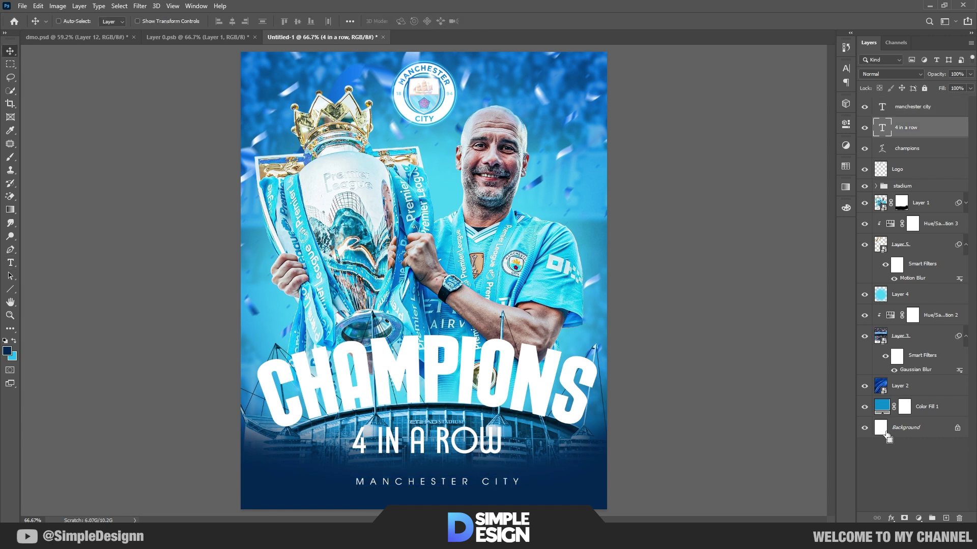
ctrl+click(916, 428)
click(233, 22)
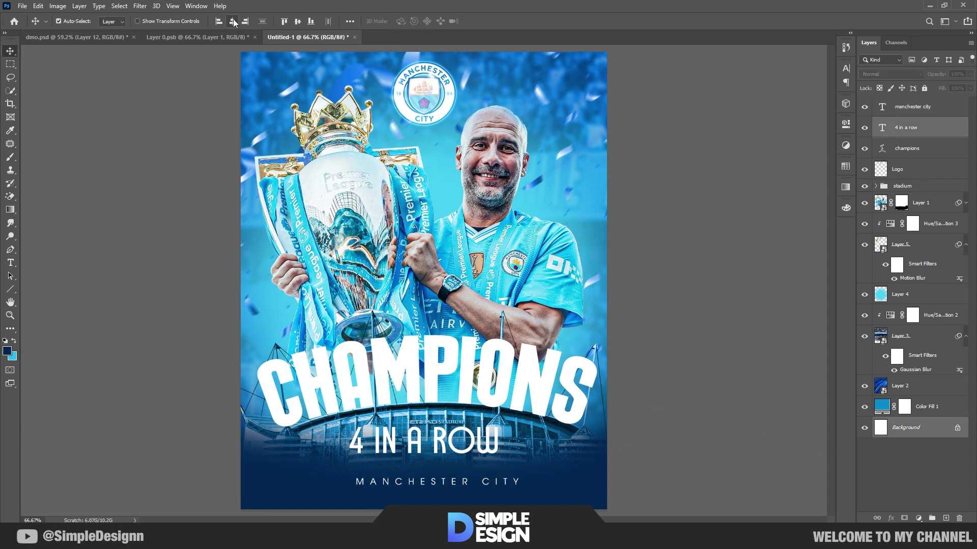
- Centre the MANCHESTER CITY line horizontally against the Background layer and move it slightly up towards 4 IN A ROW
click(908, 106)
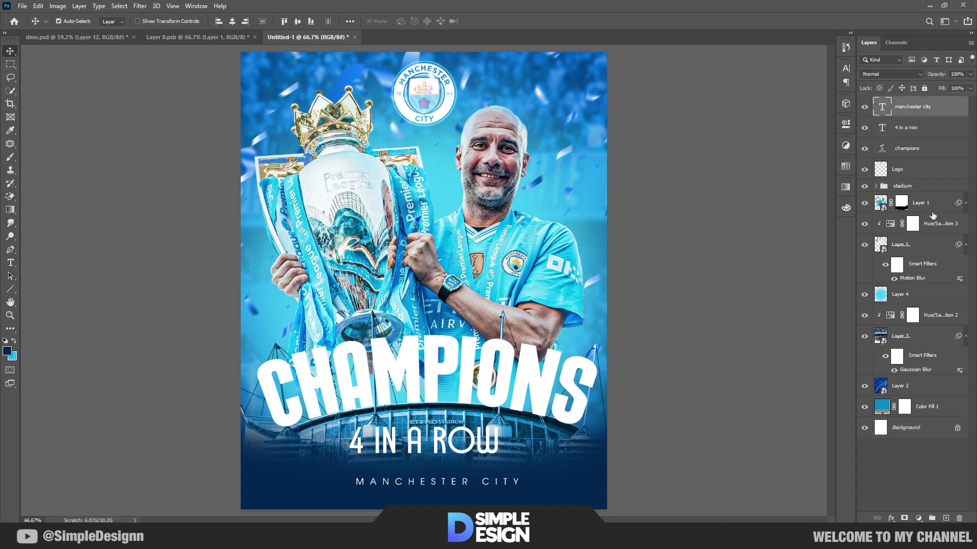
ctrl+click(907, 430)
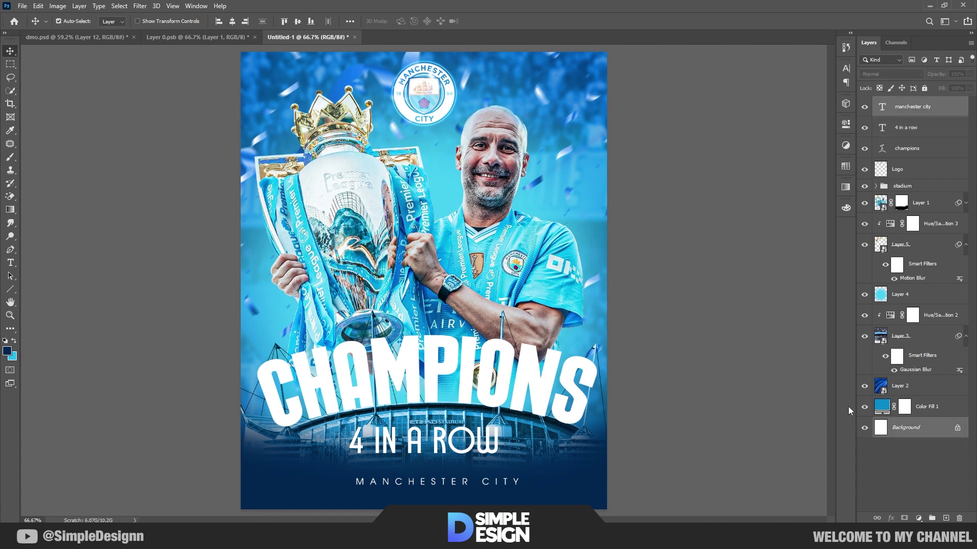
click(231, 21)
click(904, 107)
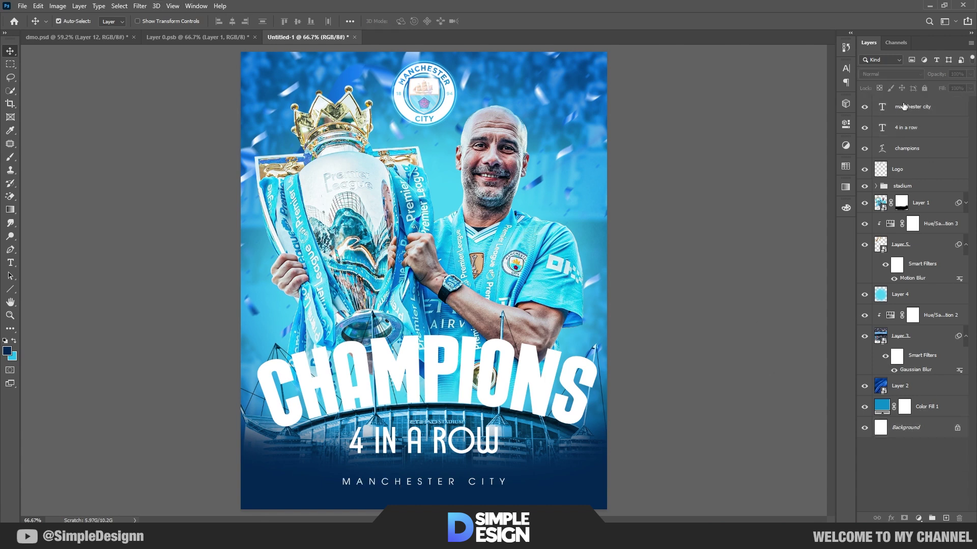
key(ctrl+t)
drag(483, 485, 483, 478)
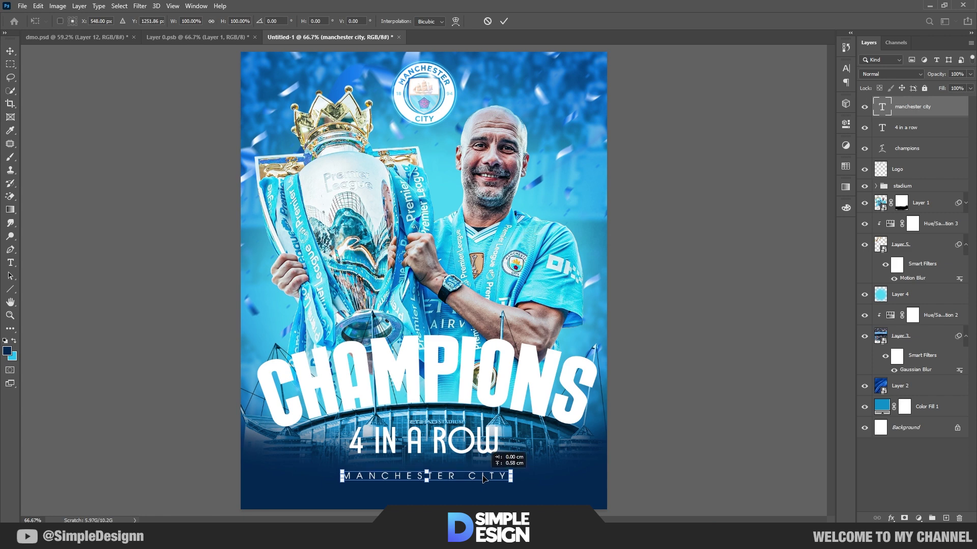
key(Return)
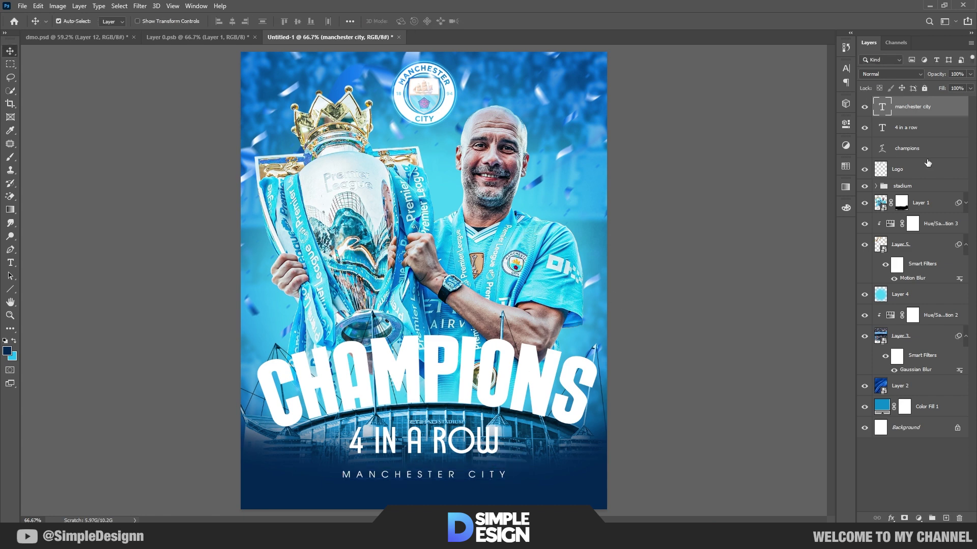
- Group the three text layers and name the group Text
shift+click(921, 146)
key(ctrl+g)
double_click(898, 103)
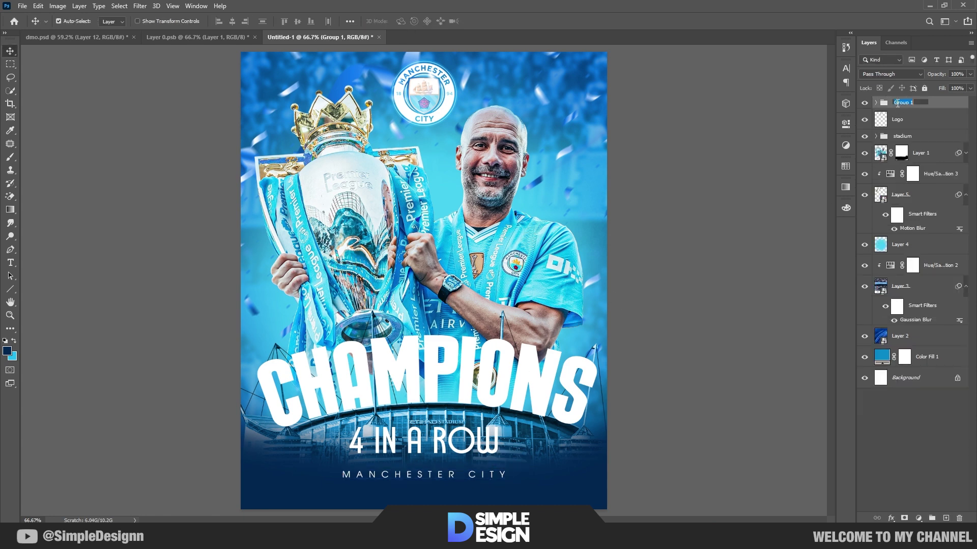
text(Text)
key(Return)
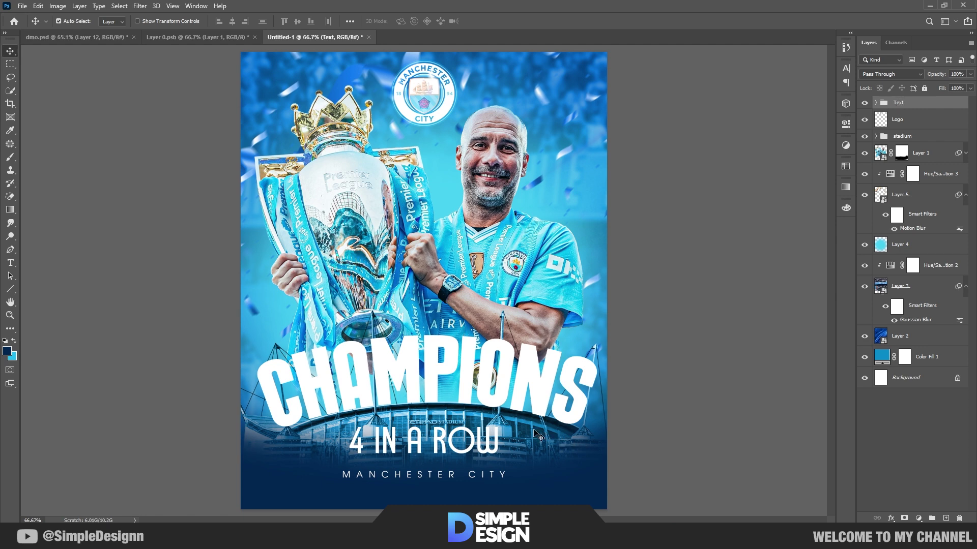
- Apply a Gaussian Blur with a 1.5 pixel radius to the stadium image layer inside the stadium group
click(540, 438)
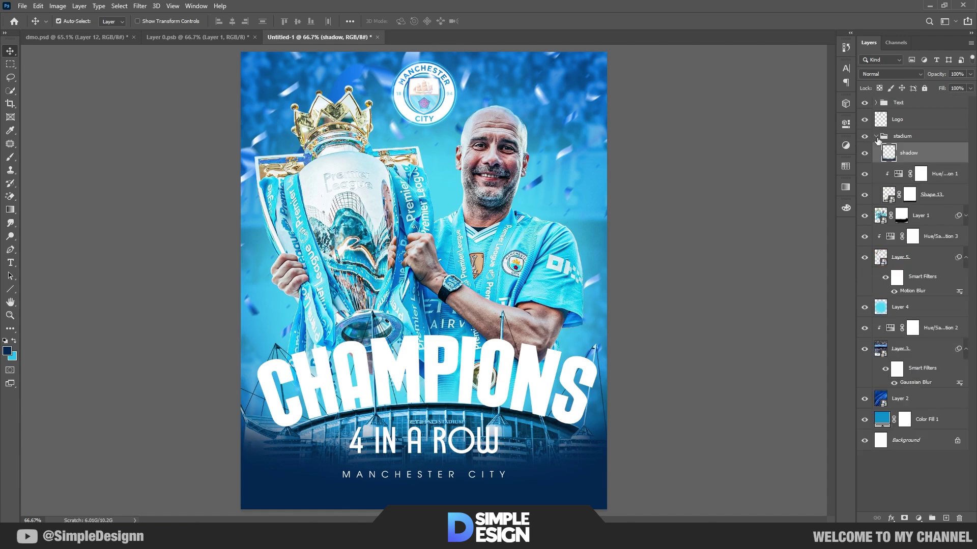
click(865, 195)
click(865, 196)
click(888, 194)
click(139, 6)
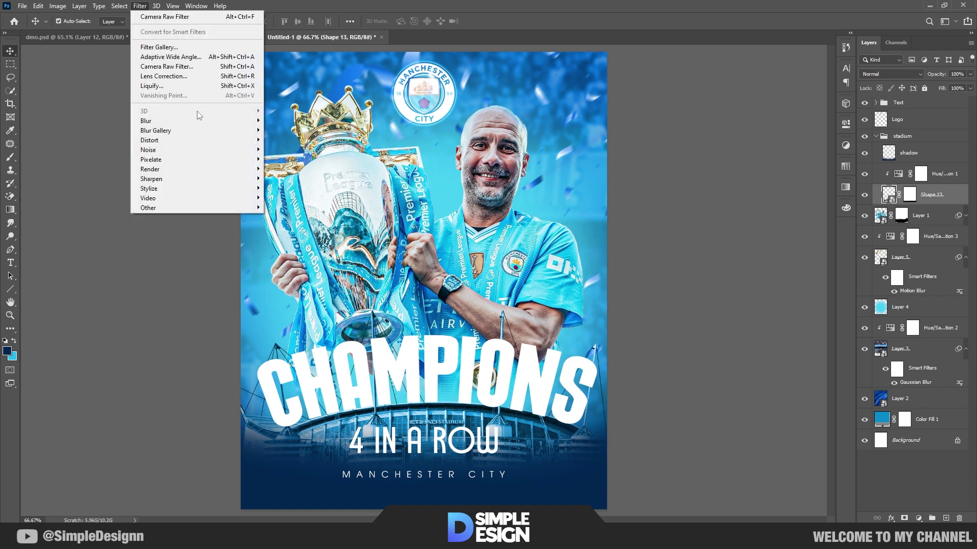
mouse_move(188, 121)
click(288, 159)
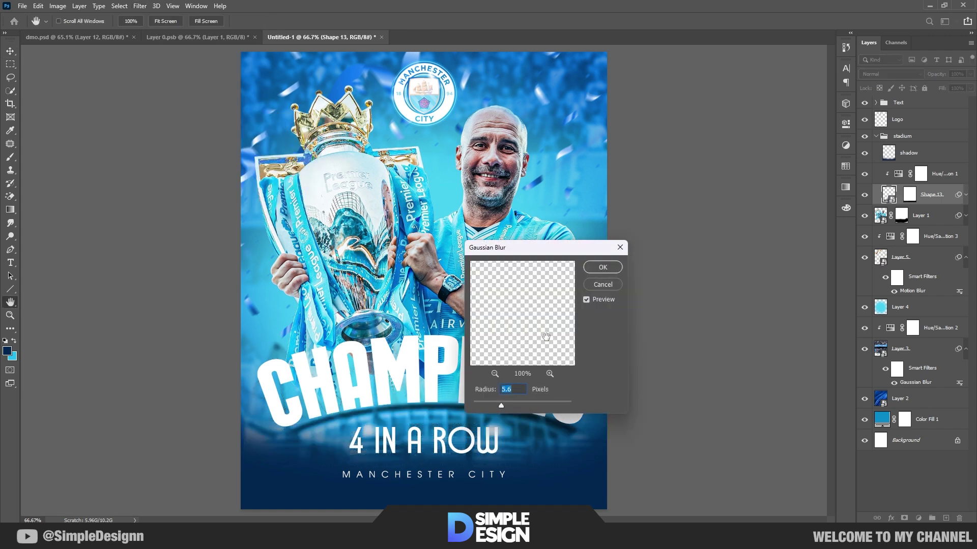
click(481, 404)
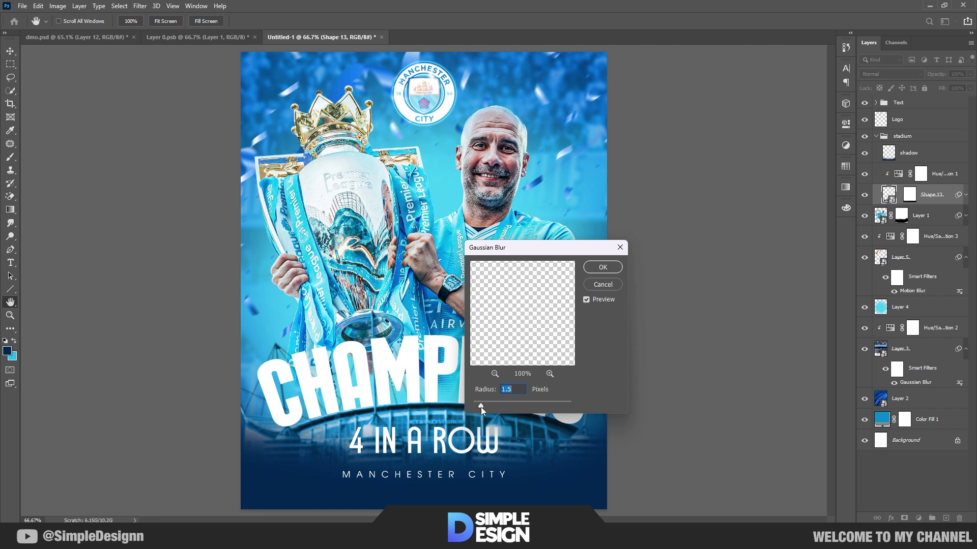
click(603, 267)
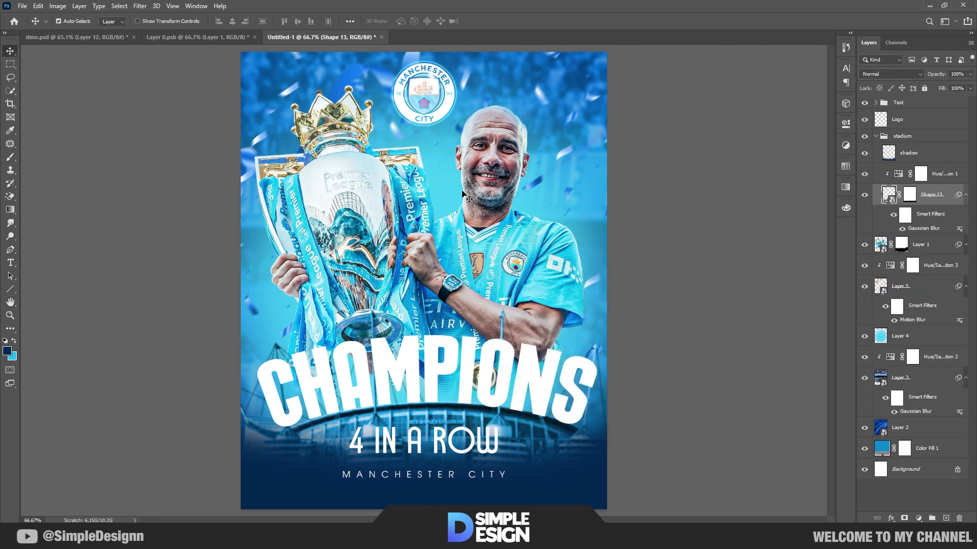
click(877, 138)
- Clip a Brightness/Contrast adjustment with brightness 9 to the manager layer (Layer 1) and group the two layers
click(887, 154)
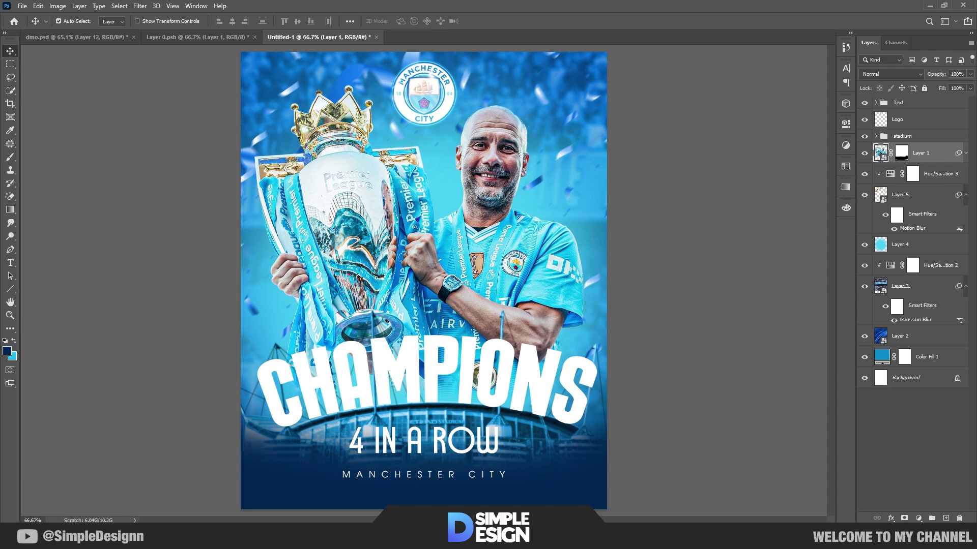
click(918, 519)
click(922, 370)
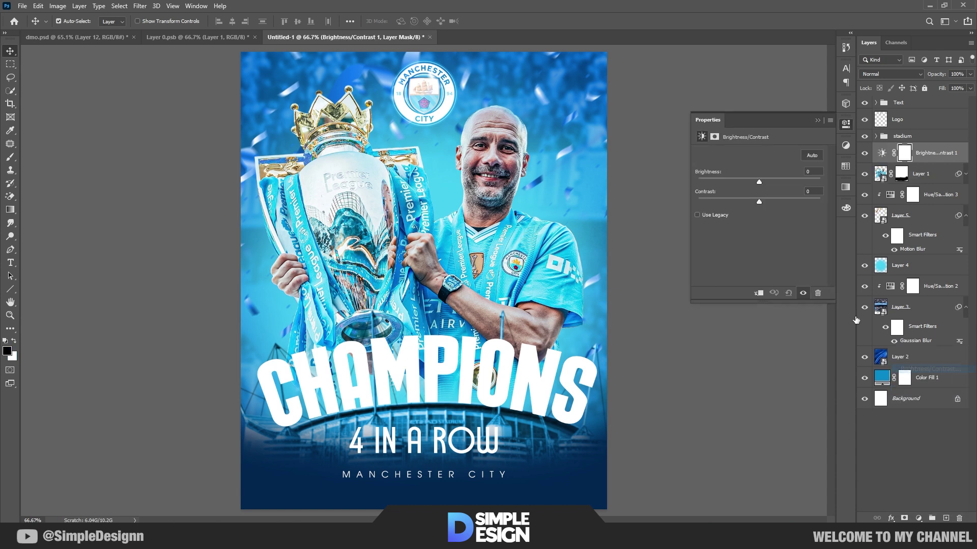
click(758, 293)
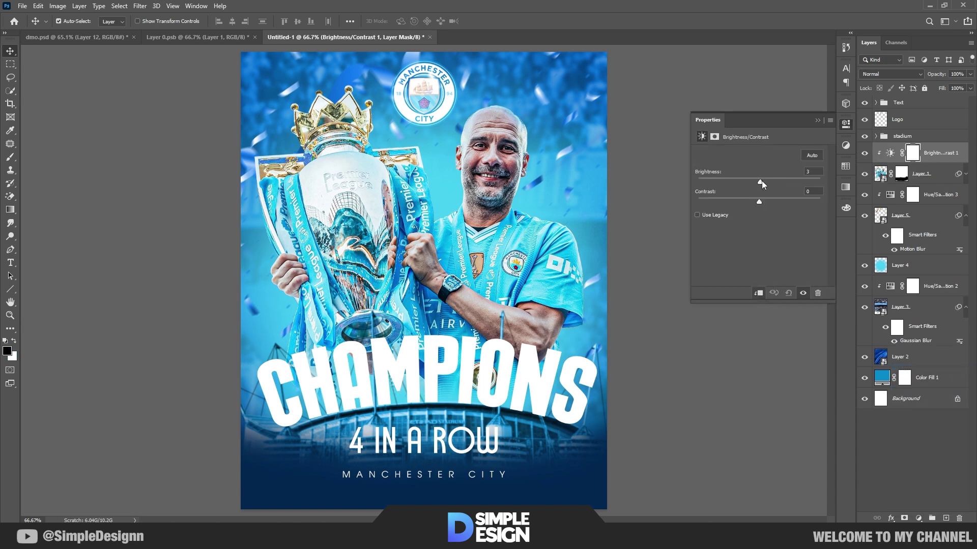
drag(762, 181, 763, 181)
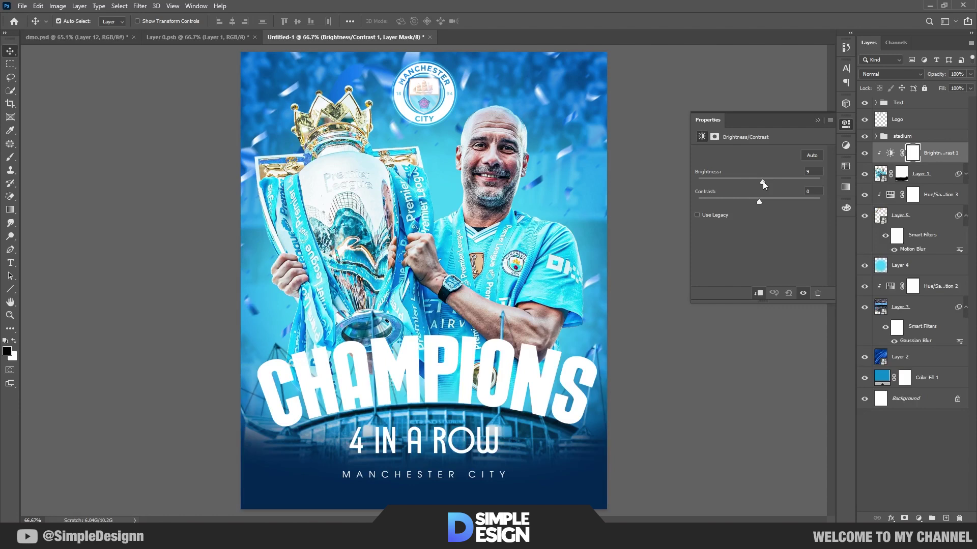
click(814, 121)
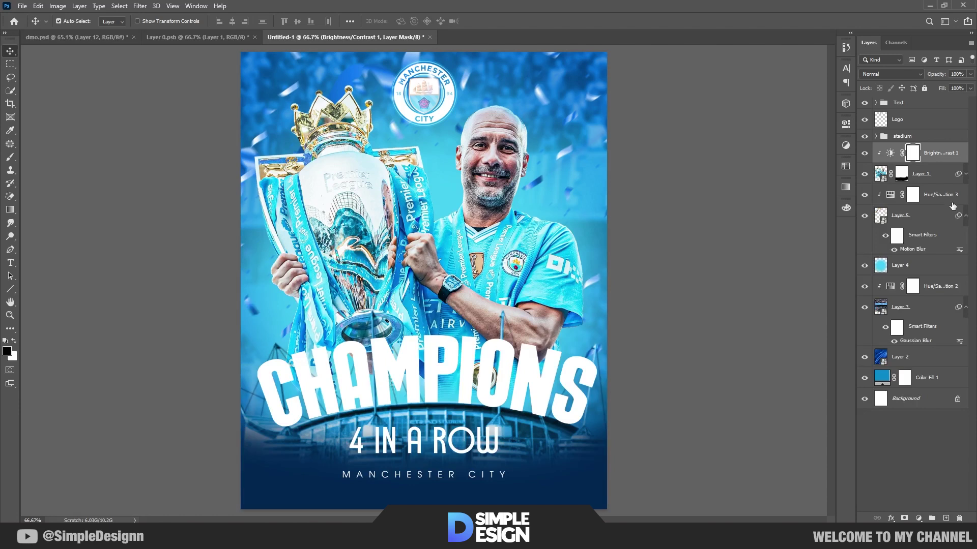
shift+click(942, 175)
key(ctrl+g)
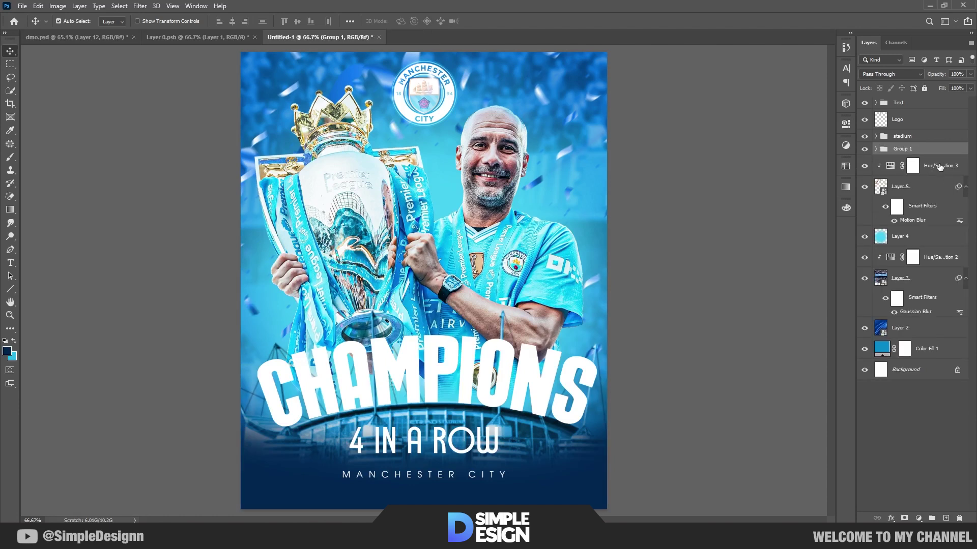
- Group the background layers from Hue/Saturation 3 down to Color Fill 1 and name the group BG
click(965, 278)
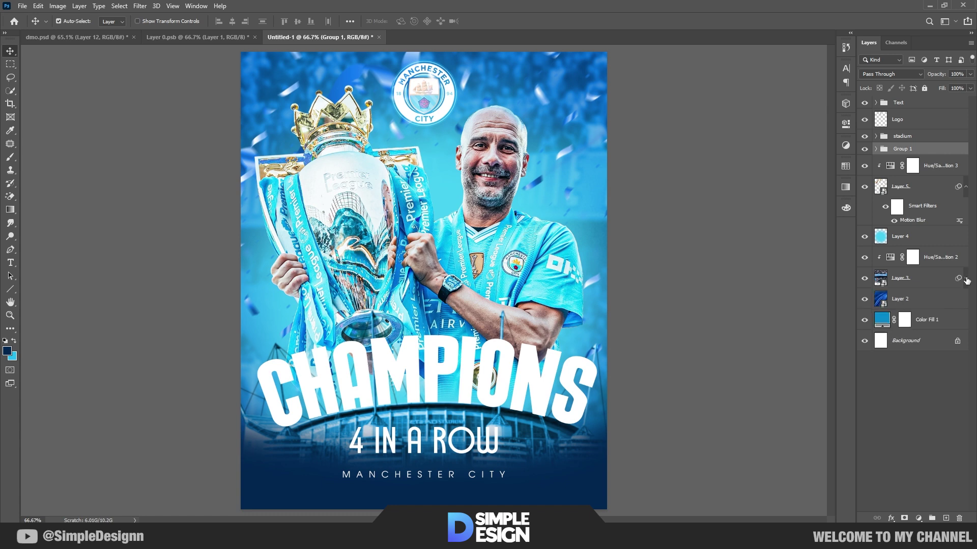
click(937, 170)
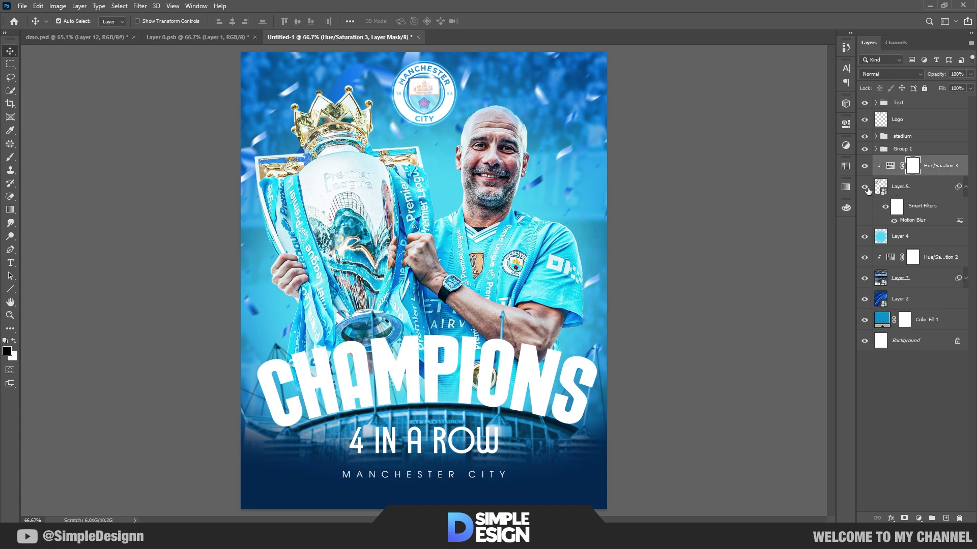
shift+click(932, 319)
key(ctrl+g)
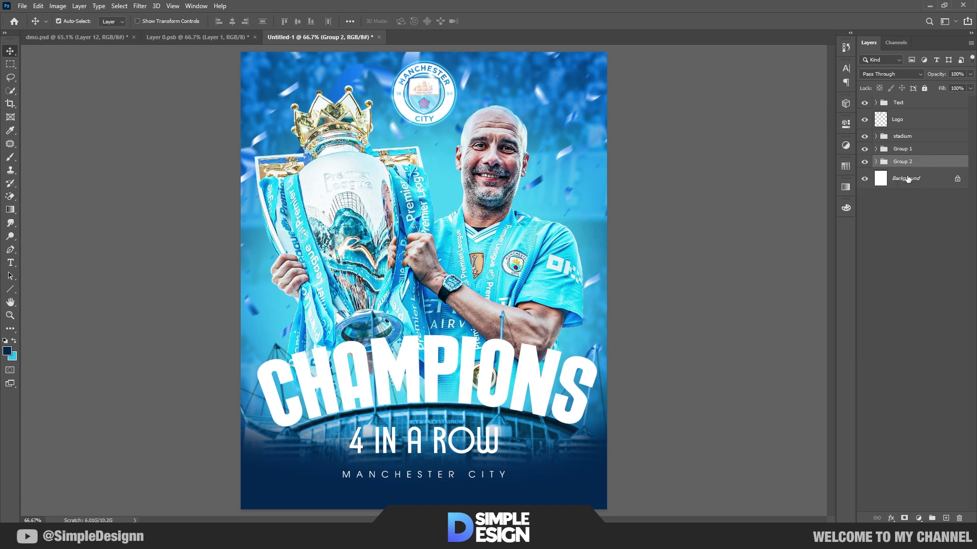
double_click(902, 162)
text(BG)
key(Return)
- Add a cyan Satin effect to the CHAMPIONS title with Normal blending, 56% opacity, 90° angle, 8 px distance and 4 px size
click(450, 365)
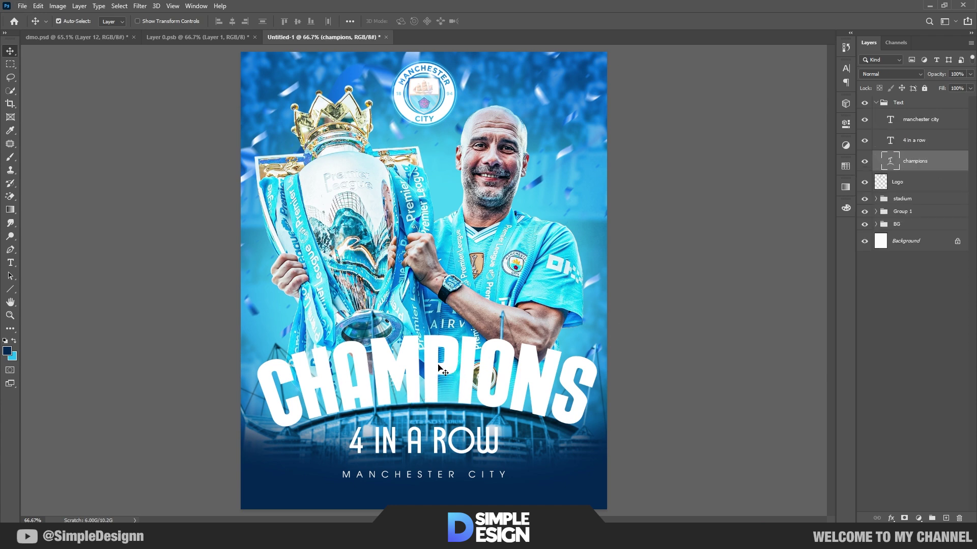
right_click(912, 162)
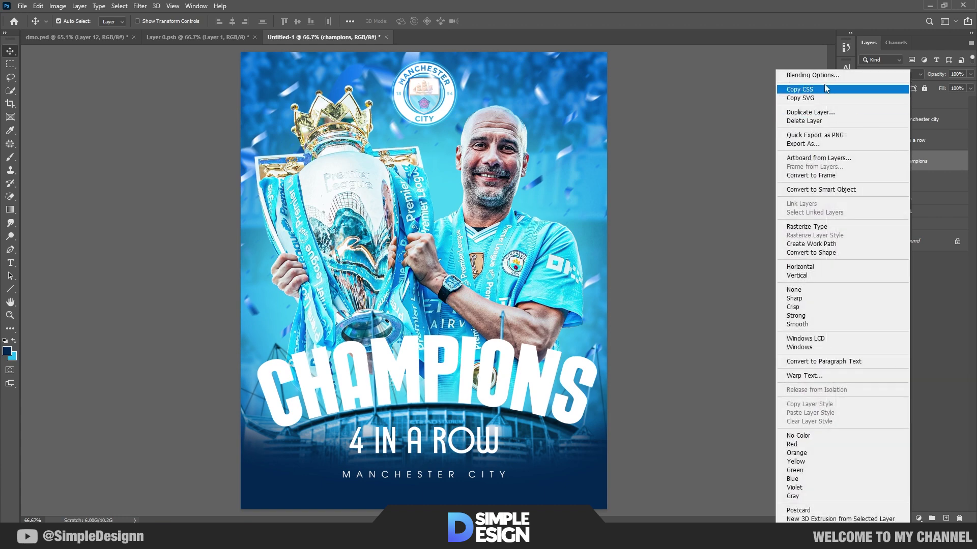
click(816, 75)
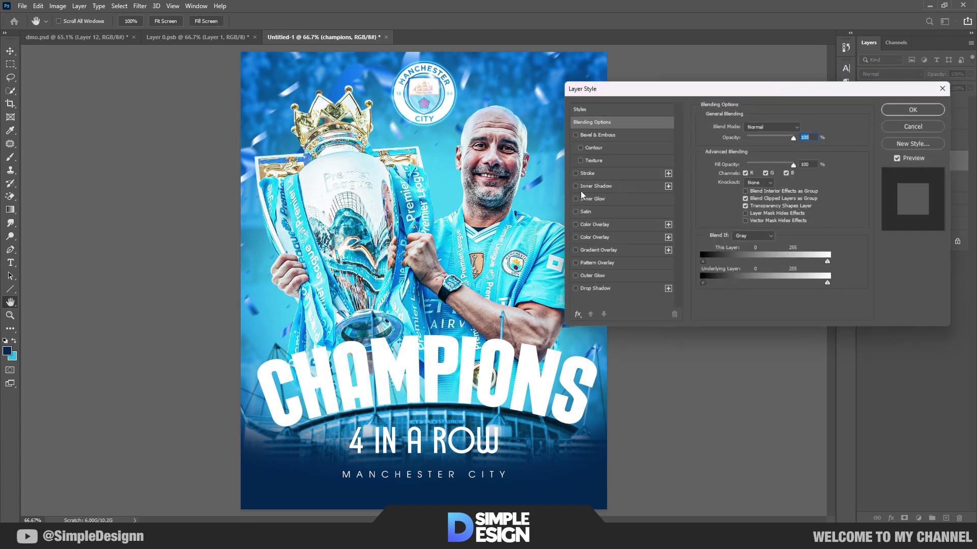
click(600, 213)
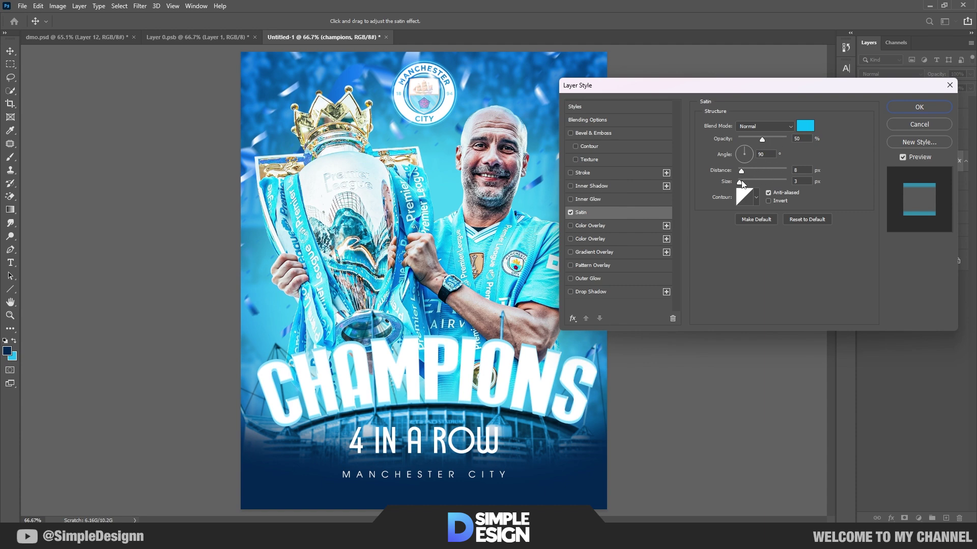
drag(741, 184, 742, 185)
drag(740, 185, 740, 185)
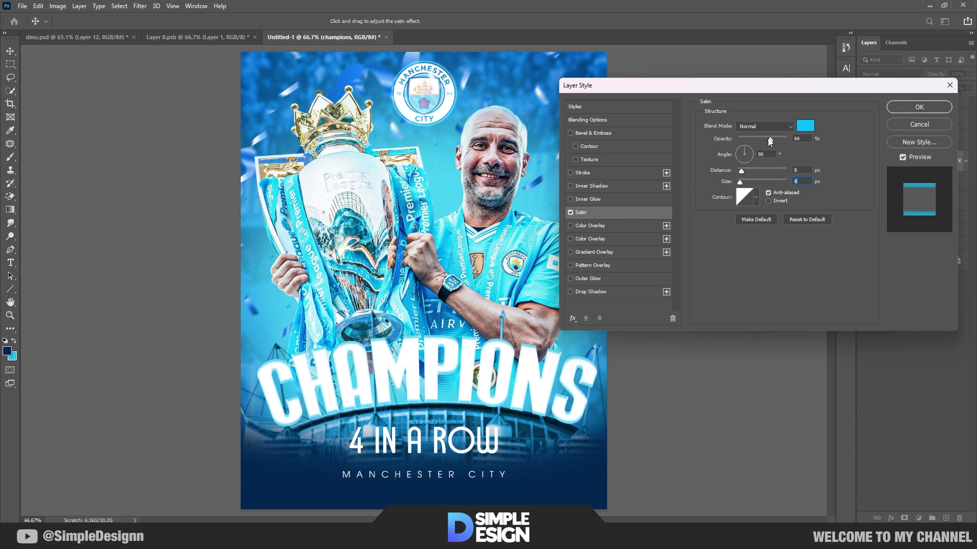
drag(769, 138, 774, 138)
click(765, 139)
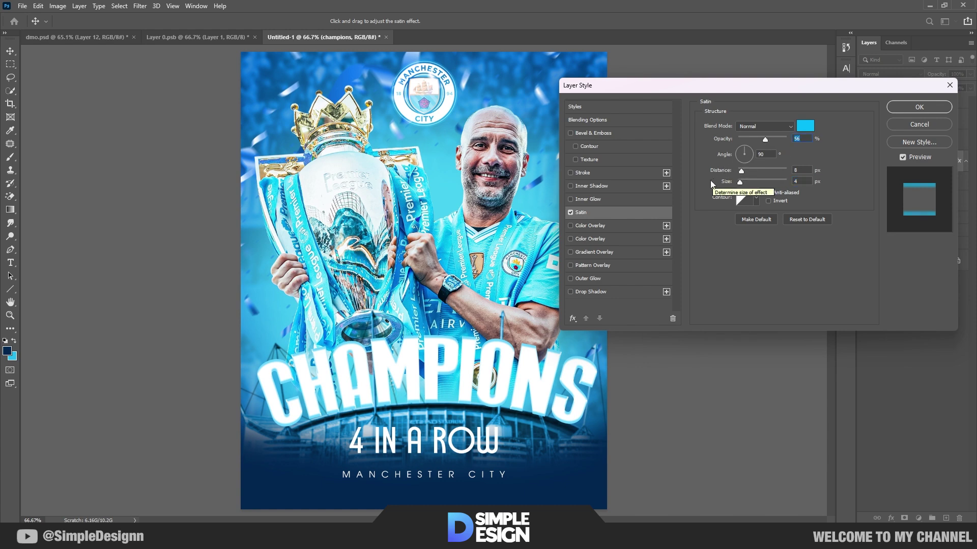
click(919, 107)
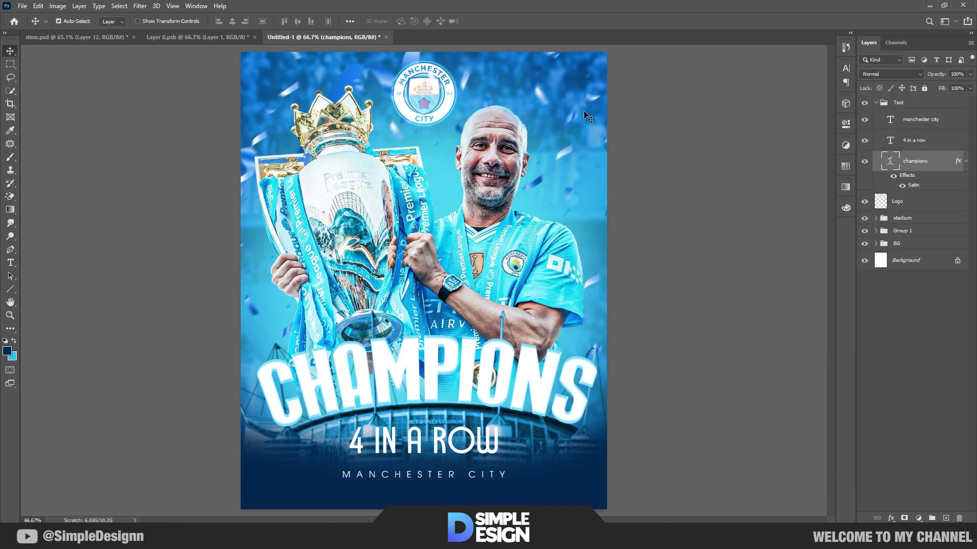
click(593, 128)
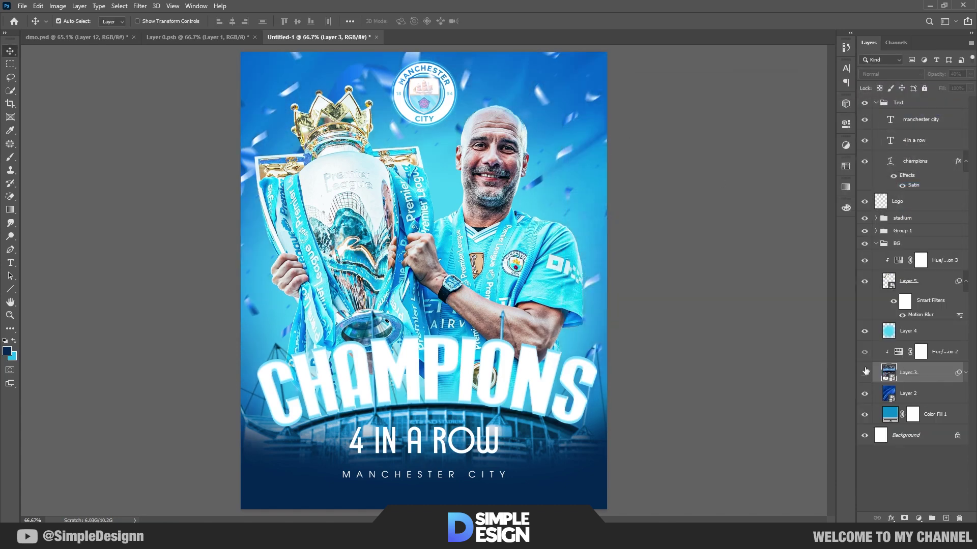
key(ctrl+t)
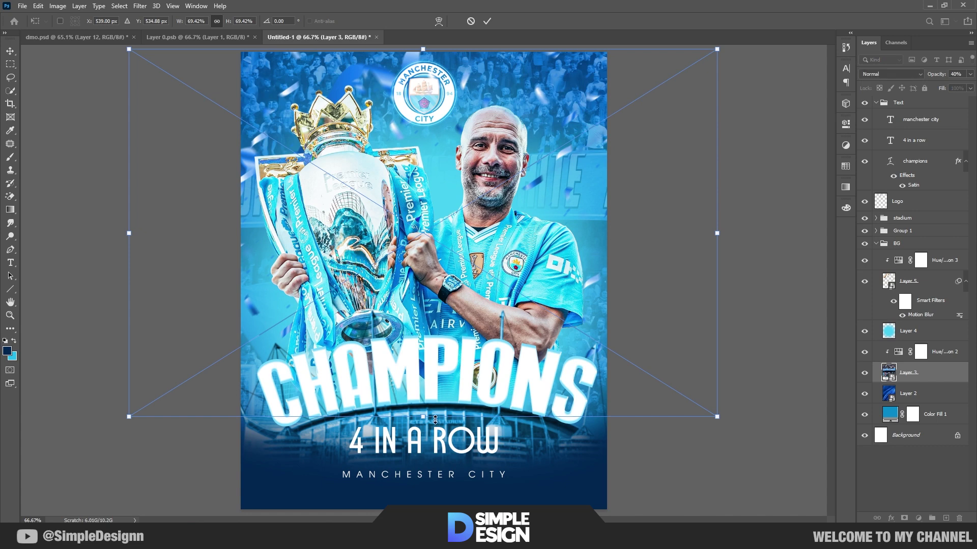
key(Escape)
click(908, 481)
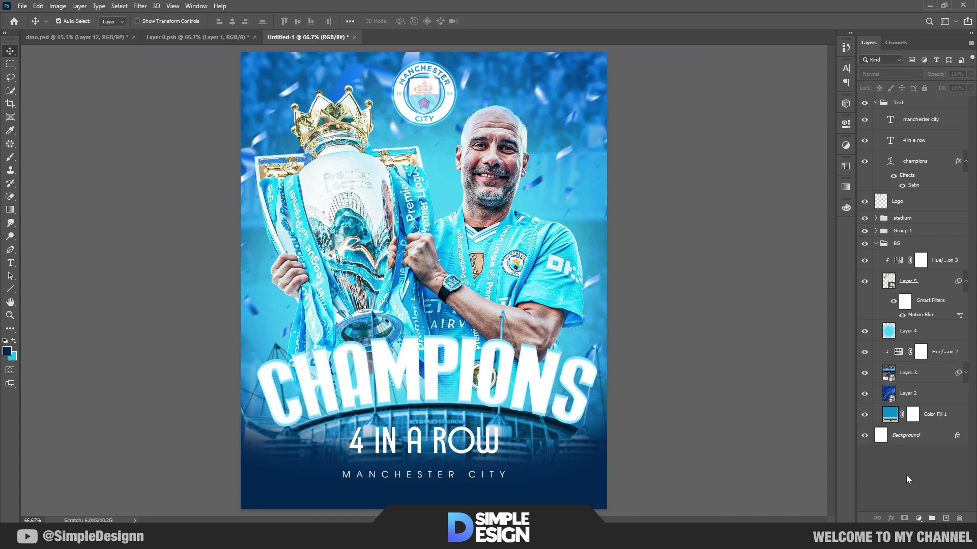
- Add a #000614 drop shadow to the 4 IN A ROW text with Normal blending, 80% opacity, 90° angle, 0 px distance and 29 px size
click(876, 243)
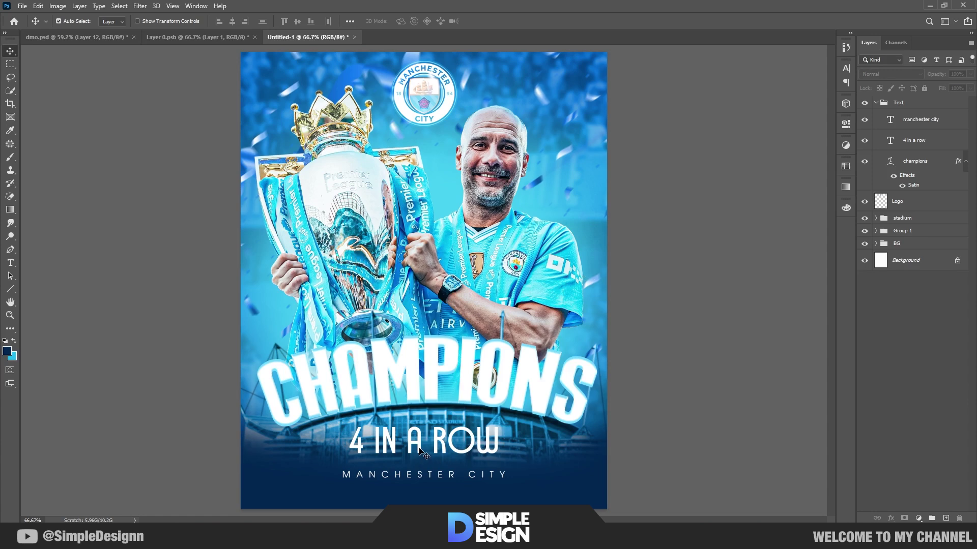
click(478, 432)
right_click(914, 146)
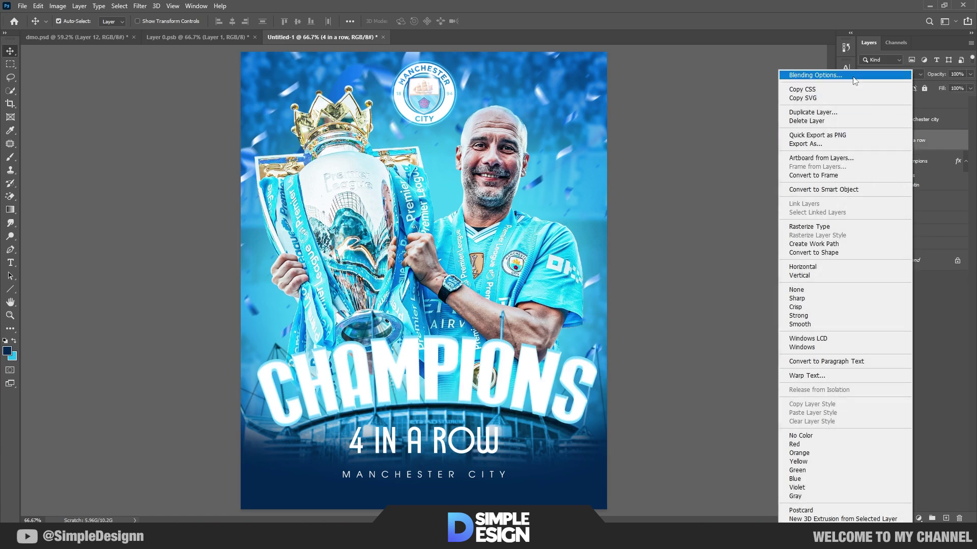
click(687, 292)
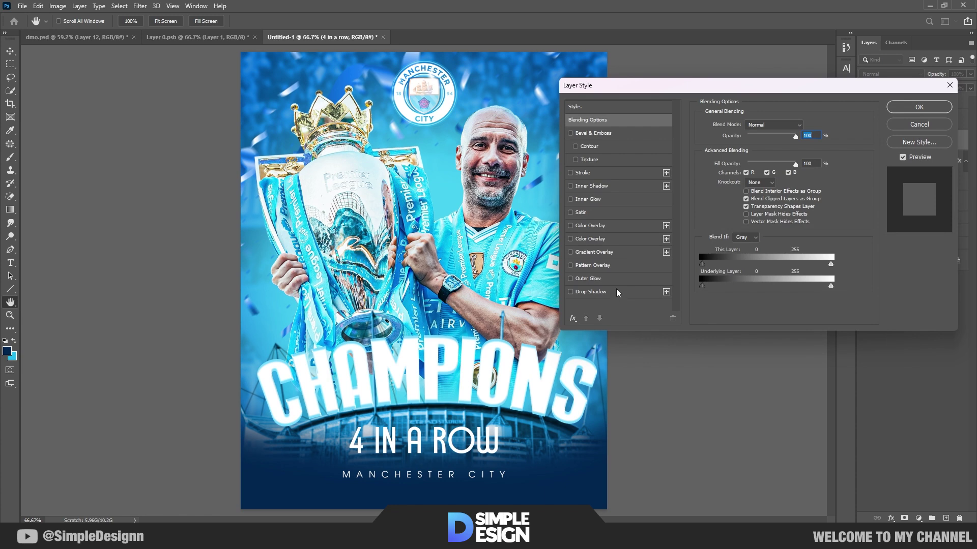
click(618, 293)
drag(772, 142, 776, 140)
drag(741, 194, 746, 194)
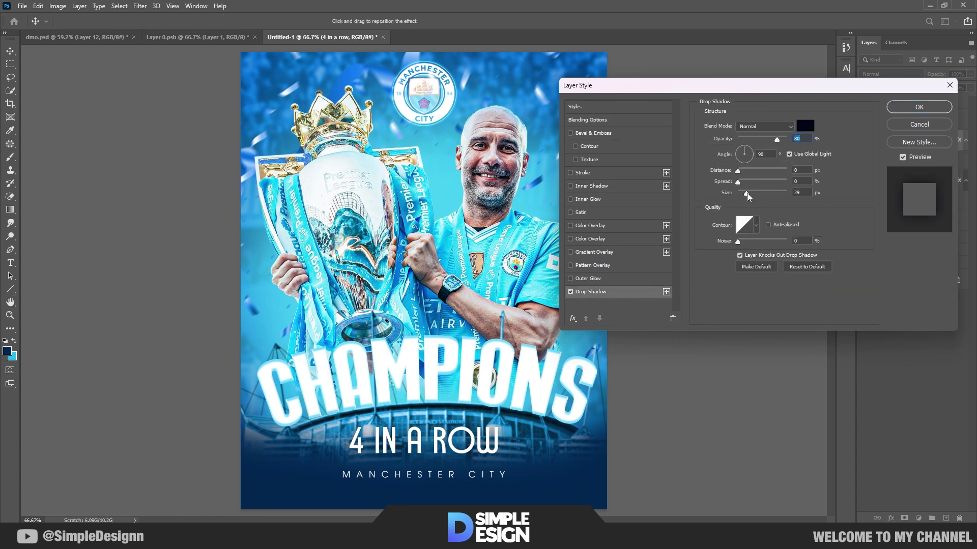
click(805, 125)
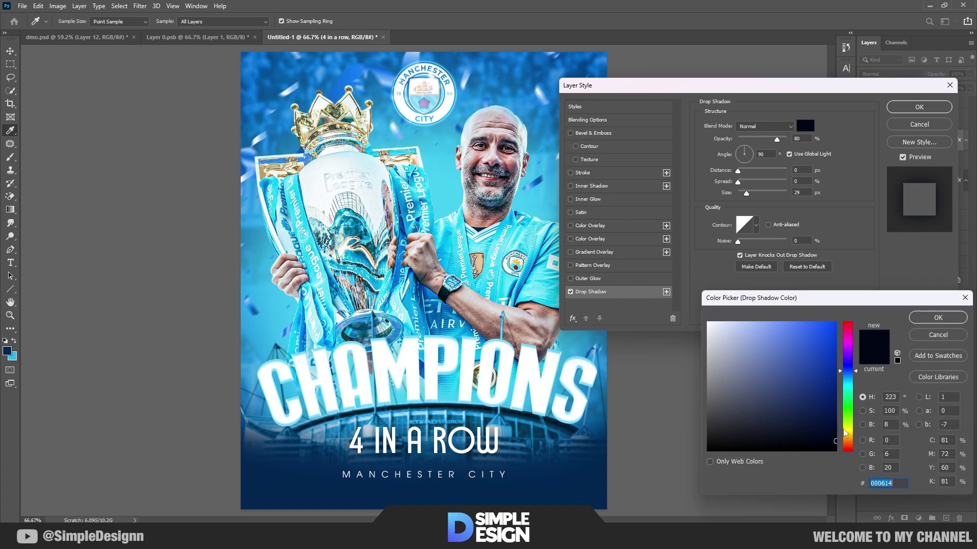
click(938, 317)
click(918, 108)
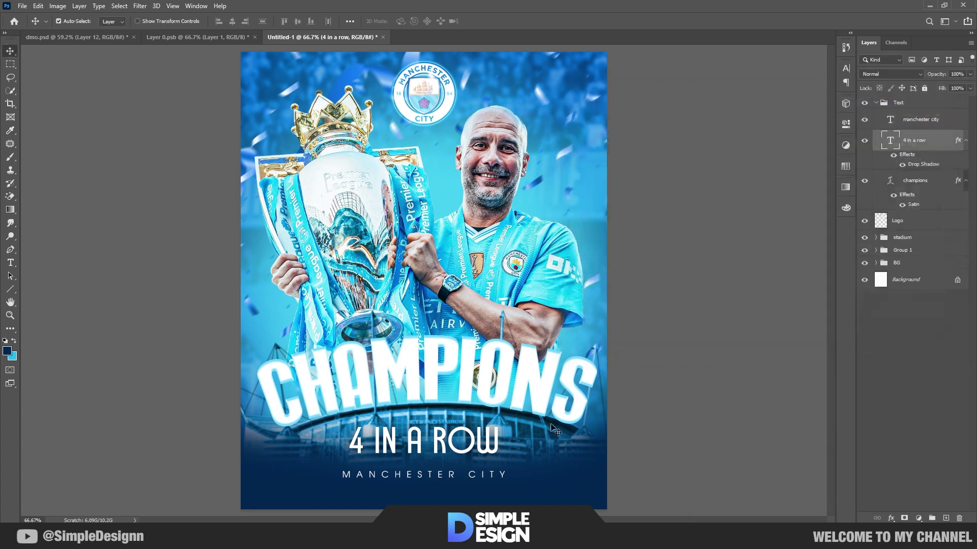
- Enlarge the 4 IN A ROW text slightly about its centre and move the MANCHESTER CITY line up closer beneath it
scroll(416, 467, up, 2)
scroll(471, 477, up, 2)
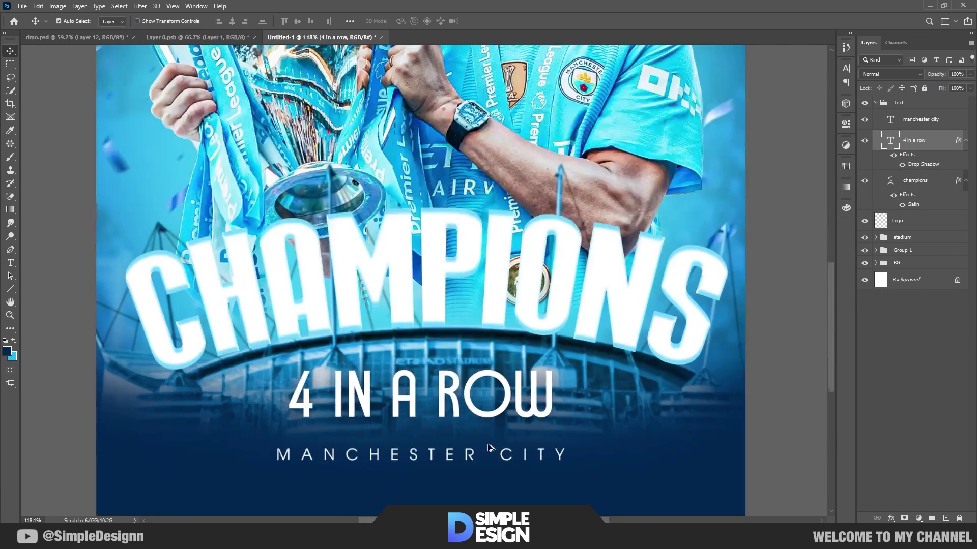
key(ctrl+t)
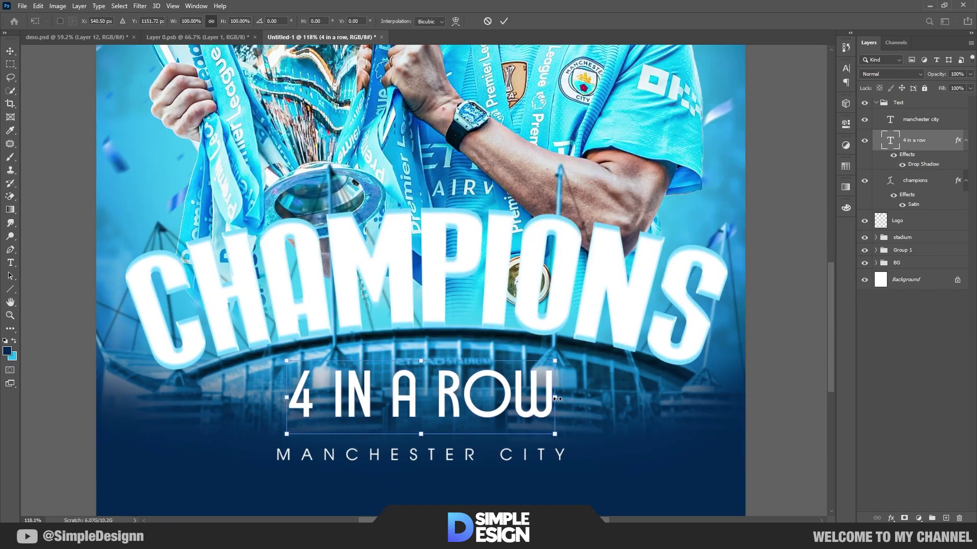
drag(556, 399, 585, 405)
key(Return)
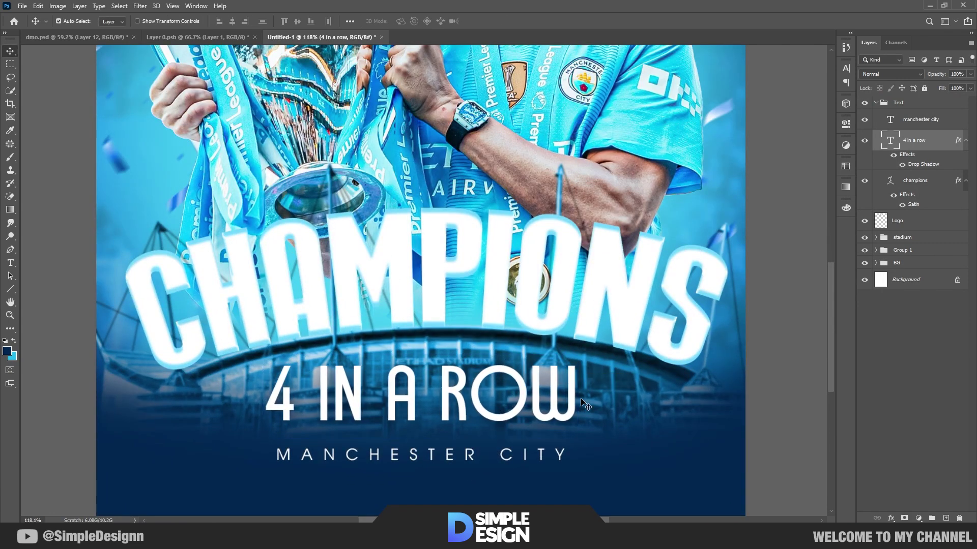
drag(563, 460, 562, 448)
scroll(563, 449, down, 4)
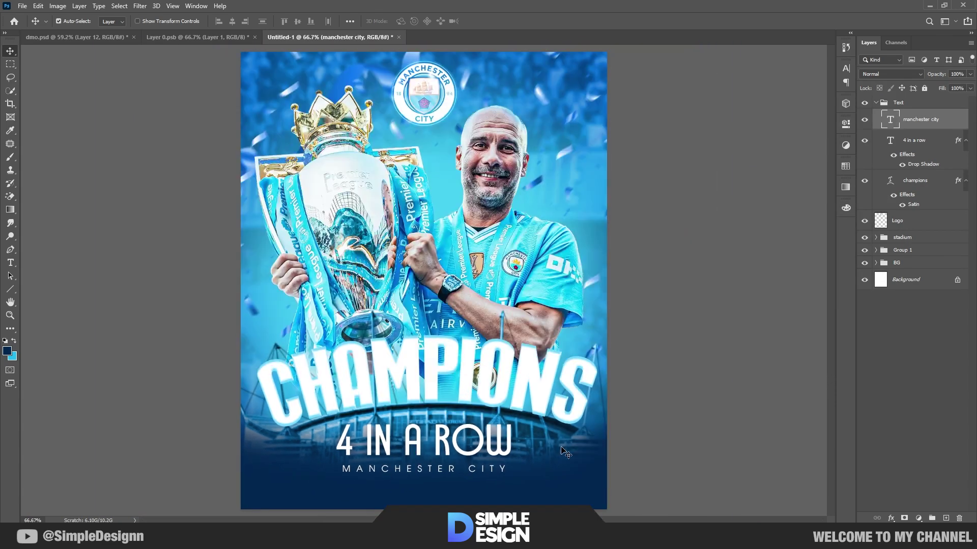
- Collapse the Text group, stamp all visible layers into a new layer above it and convert that layer to a smart object
click(913, 104)
click(876, 102)
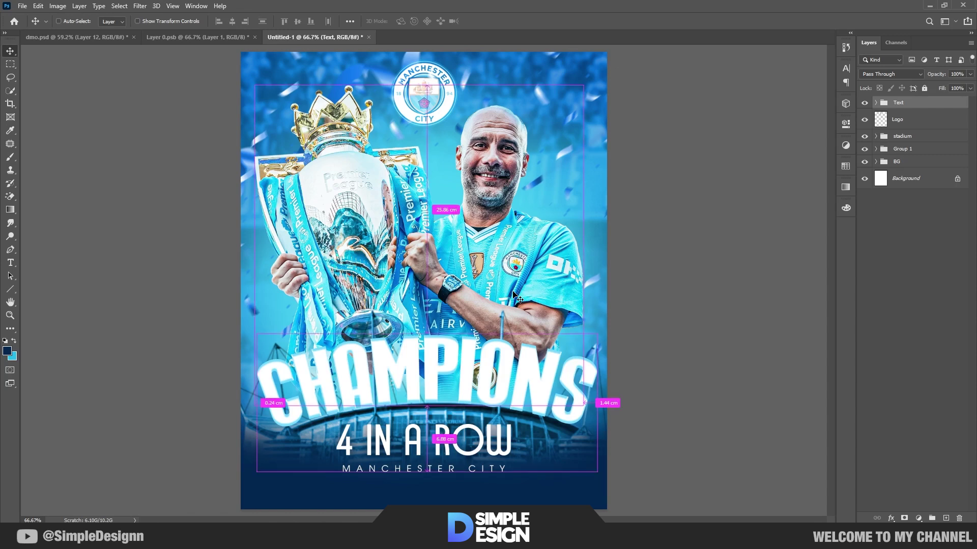
key(ctrl+shift+alt+e)
right_click(904, 118)
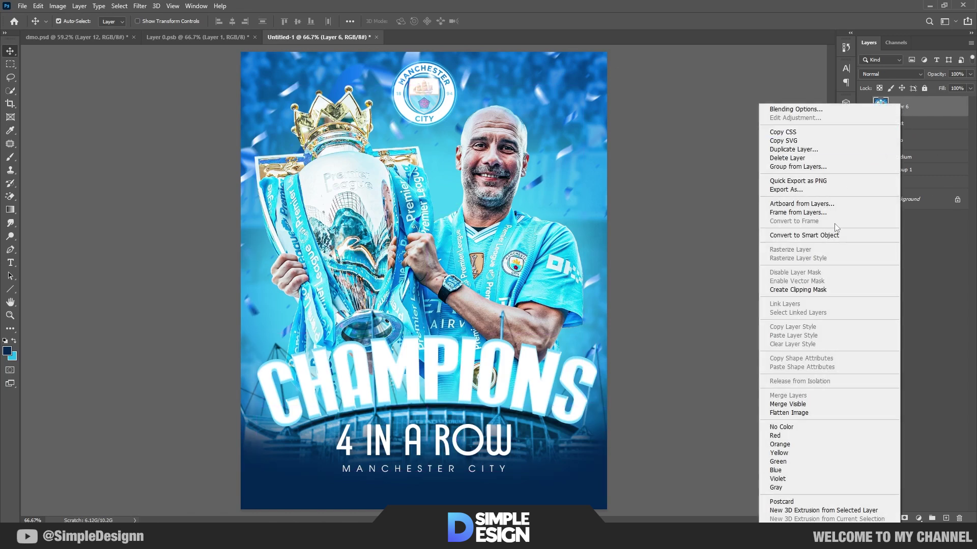
click(837, 233)
- Start a Camera Raw filter on the merged layer with contrast +8, highlights +5, texture +9, clarity +7 and vibrance +26
click(140, 6)
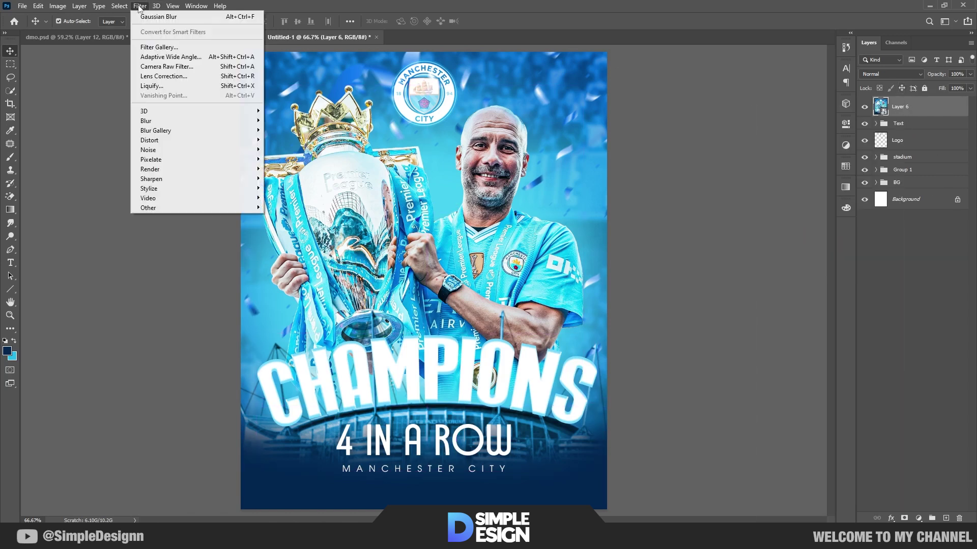
click(171, 67)
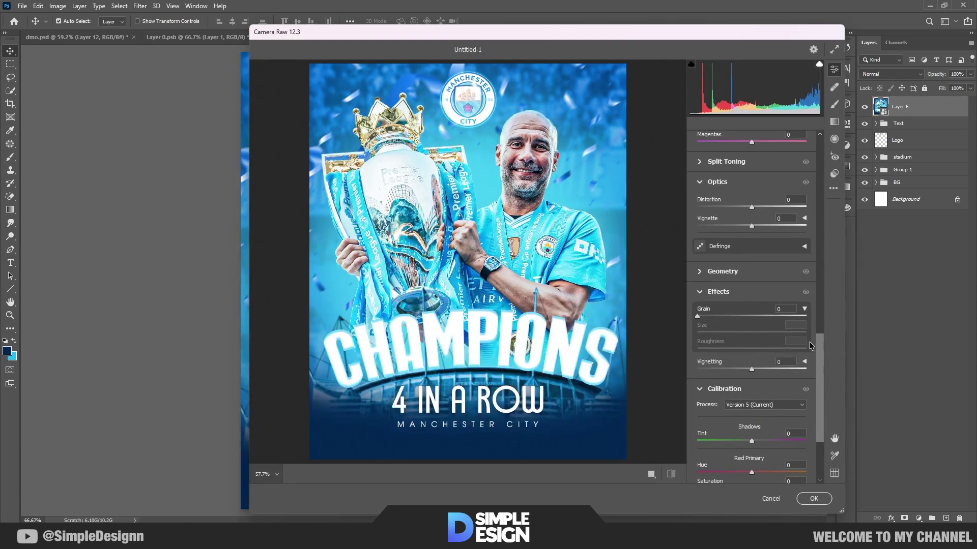
drag(822, 358, 827, 228)
scroll(752, 248, up, 5)
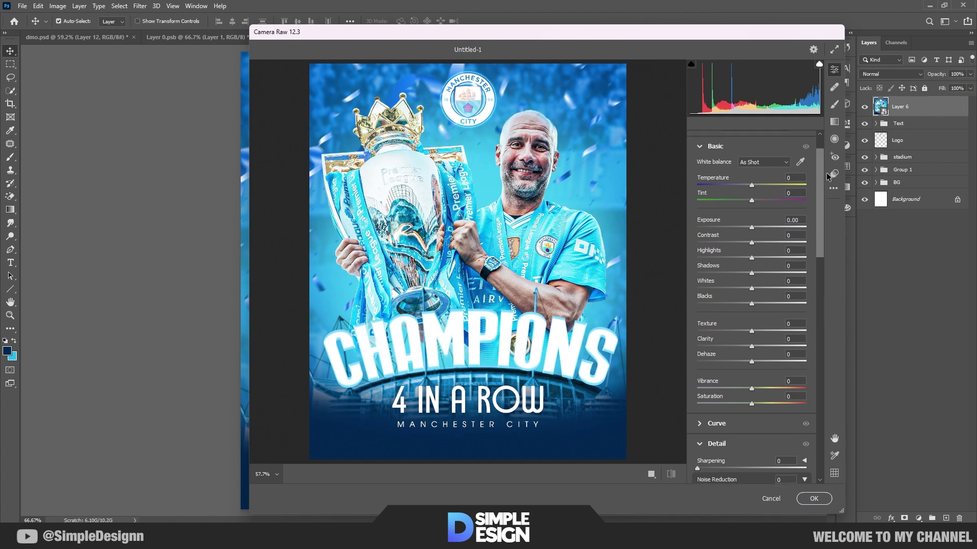
mouse_move(754, 246)
mouse_down()
mouse_move(769, 246)
mouse_move(757, 246)
mouse_move(740, 275)
mouse_move(756, 261)
mouse_up()
double_click(753, 275)
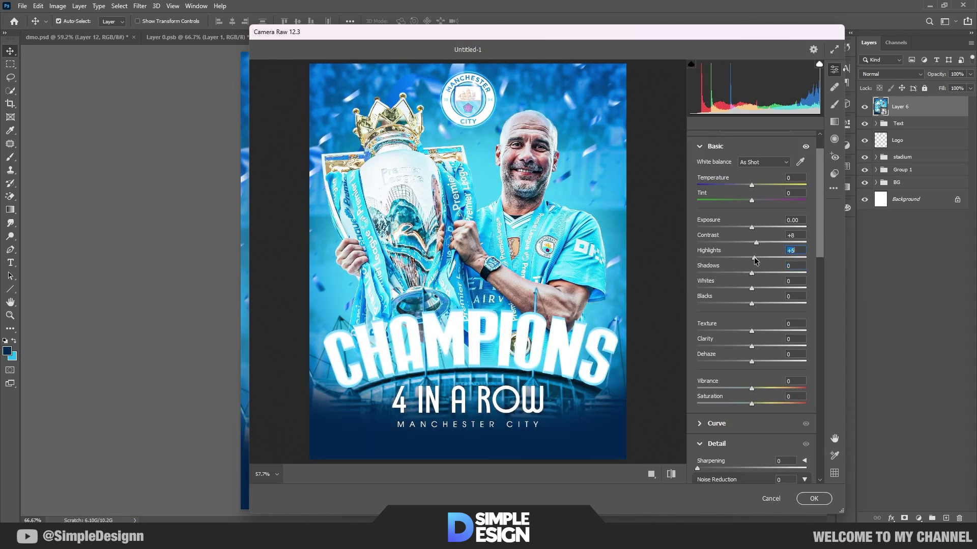
mouse_move(752, 331)
mouse_down()
mouse_move(768, 333)
mouse_move(757, 331)
mouse_move(755, 347)
mouse_up()
drag(751, 389, 766, 385)
- Set Camera Raw sharpening to 15, noise reduction to 34 with detail 26 and contrast 52, and color noise reduction to 73
scroll(766, 386, down, 2)
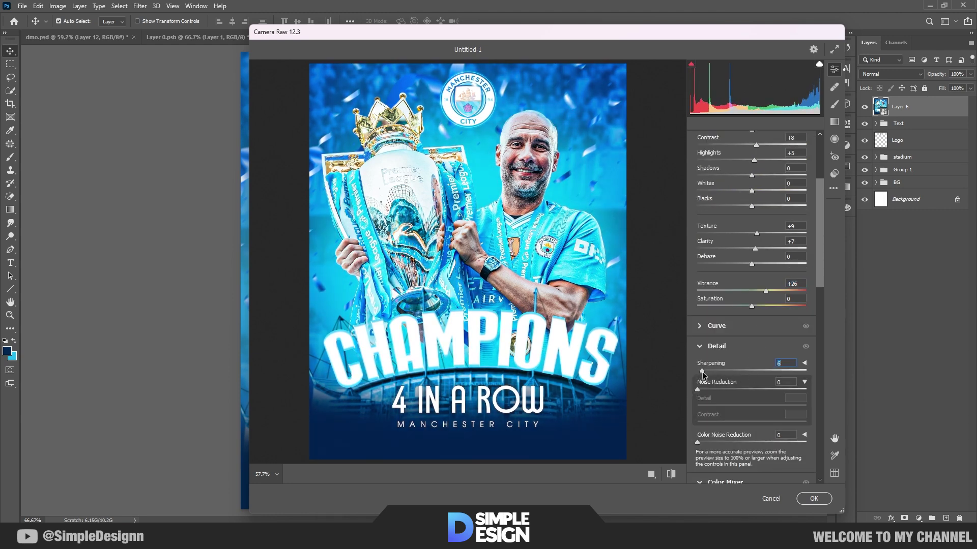
drag(697, 371, 734, 390)
drag(698, 422, 720, 405)
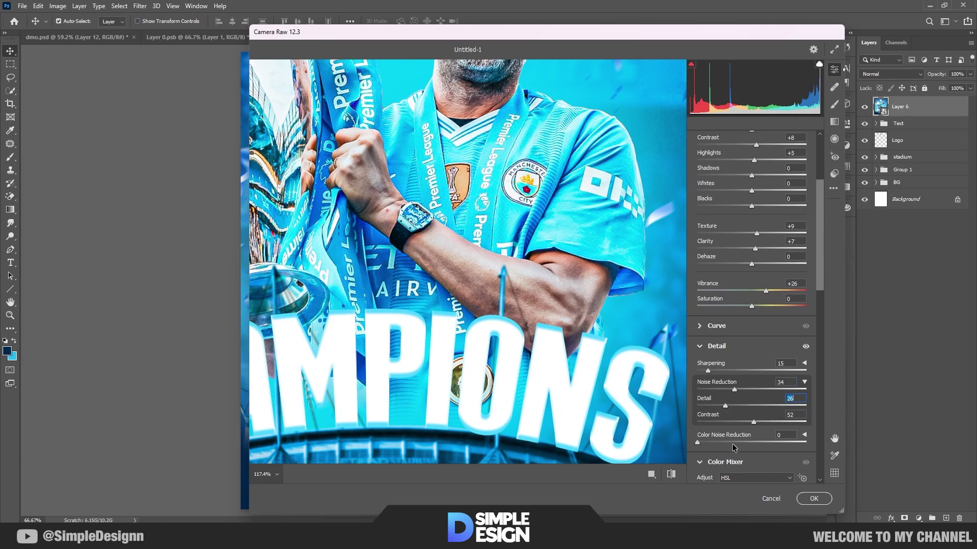
drag(732, 443, 775, 442)
- Set the Camera Raw Optics vignette to -15 and the Effects vignetting to -3
scroll(746, 356, down, 5)
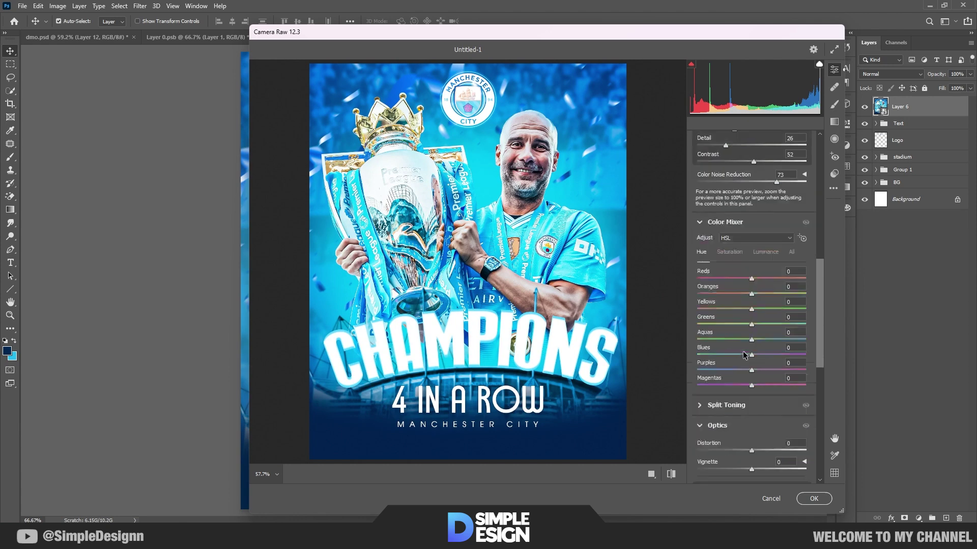
scroll(744, 355, down, 3)
click(744, 355)
scroll(744, 376, down, 4)
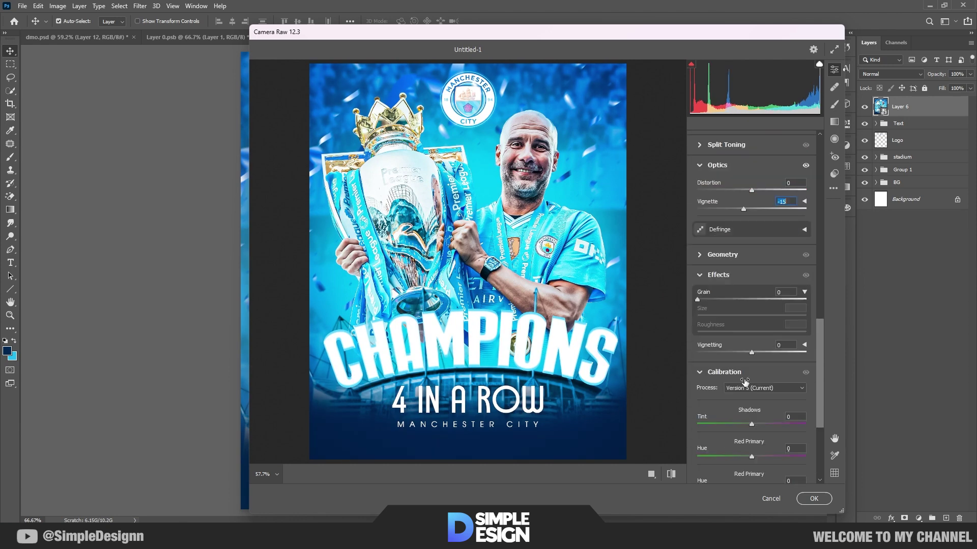
drag(751, 352, 752, 355)
scroll(750, 295, up, 2)
scroll(750, 294, up, 10)
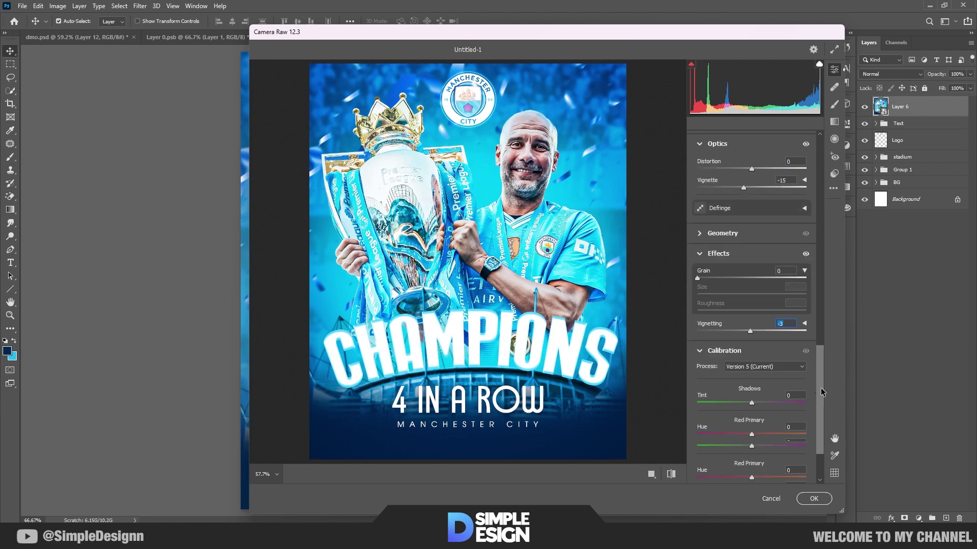
- Raise the Camera Raw highlights slightly, set the Optics vignette to -7 and apply the filter after comparing before and after
scroll(820, 201, up, 1)
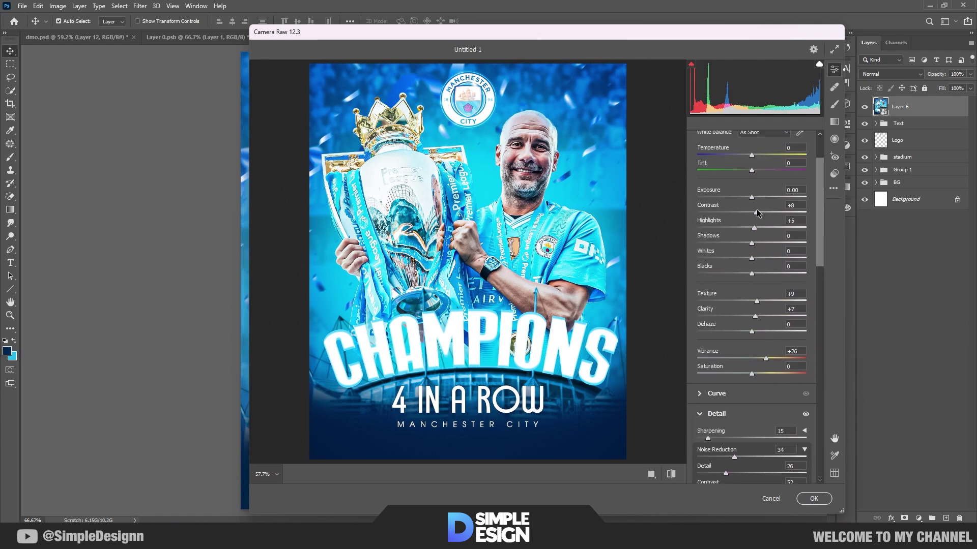
drag(756, 230, 761, 230)
drag(820, 241, 834, 376)
drag(744, 358, 748, 358)
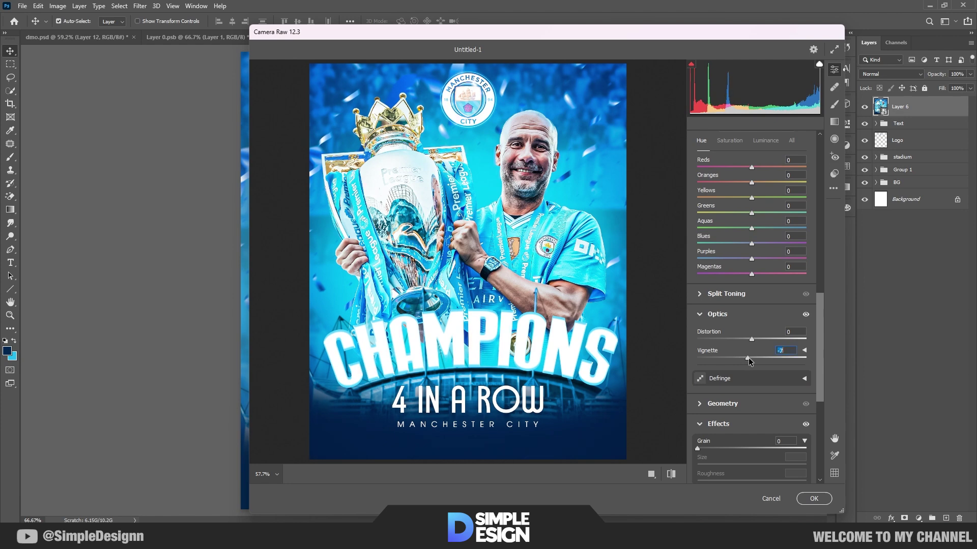
click(670, 474)
click(671, 474)
click(813, 498)
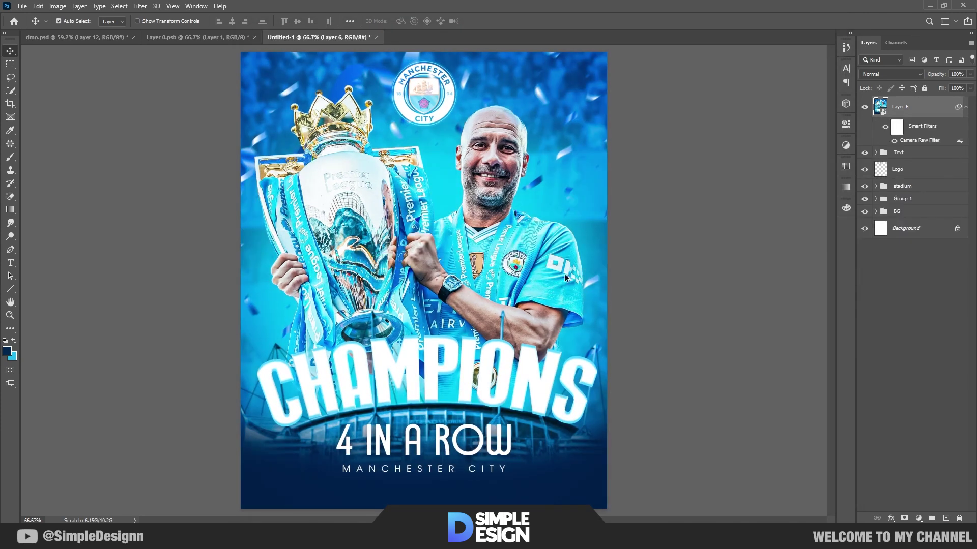
key(ctrl+plus)
click(966, 107)
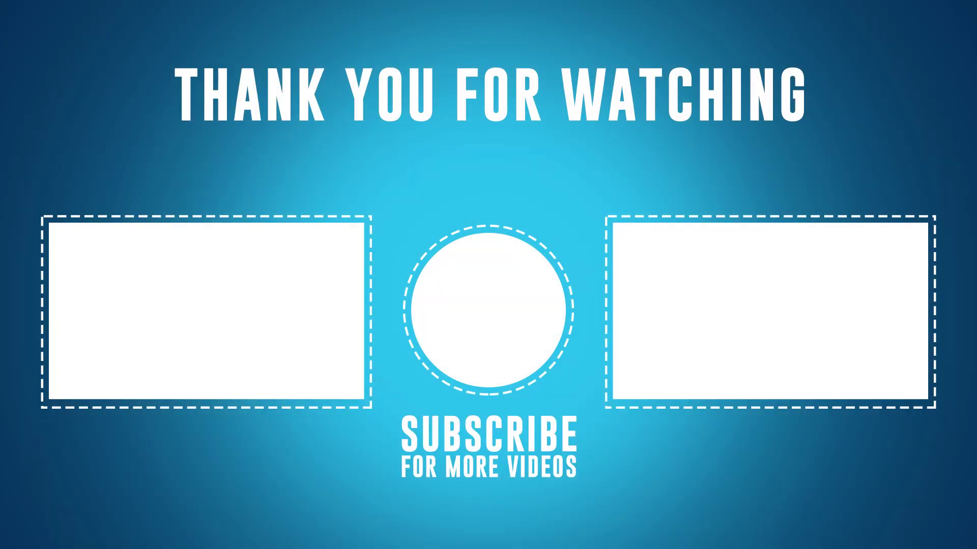